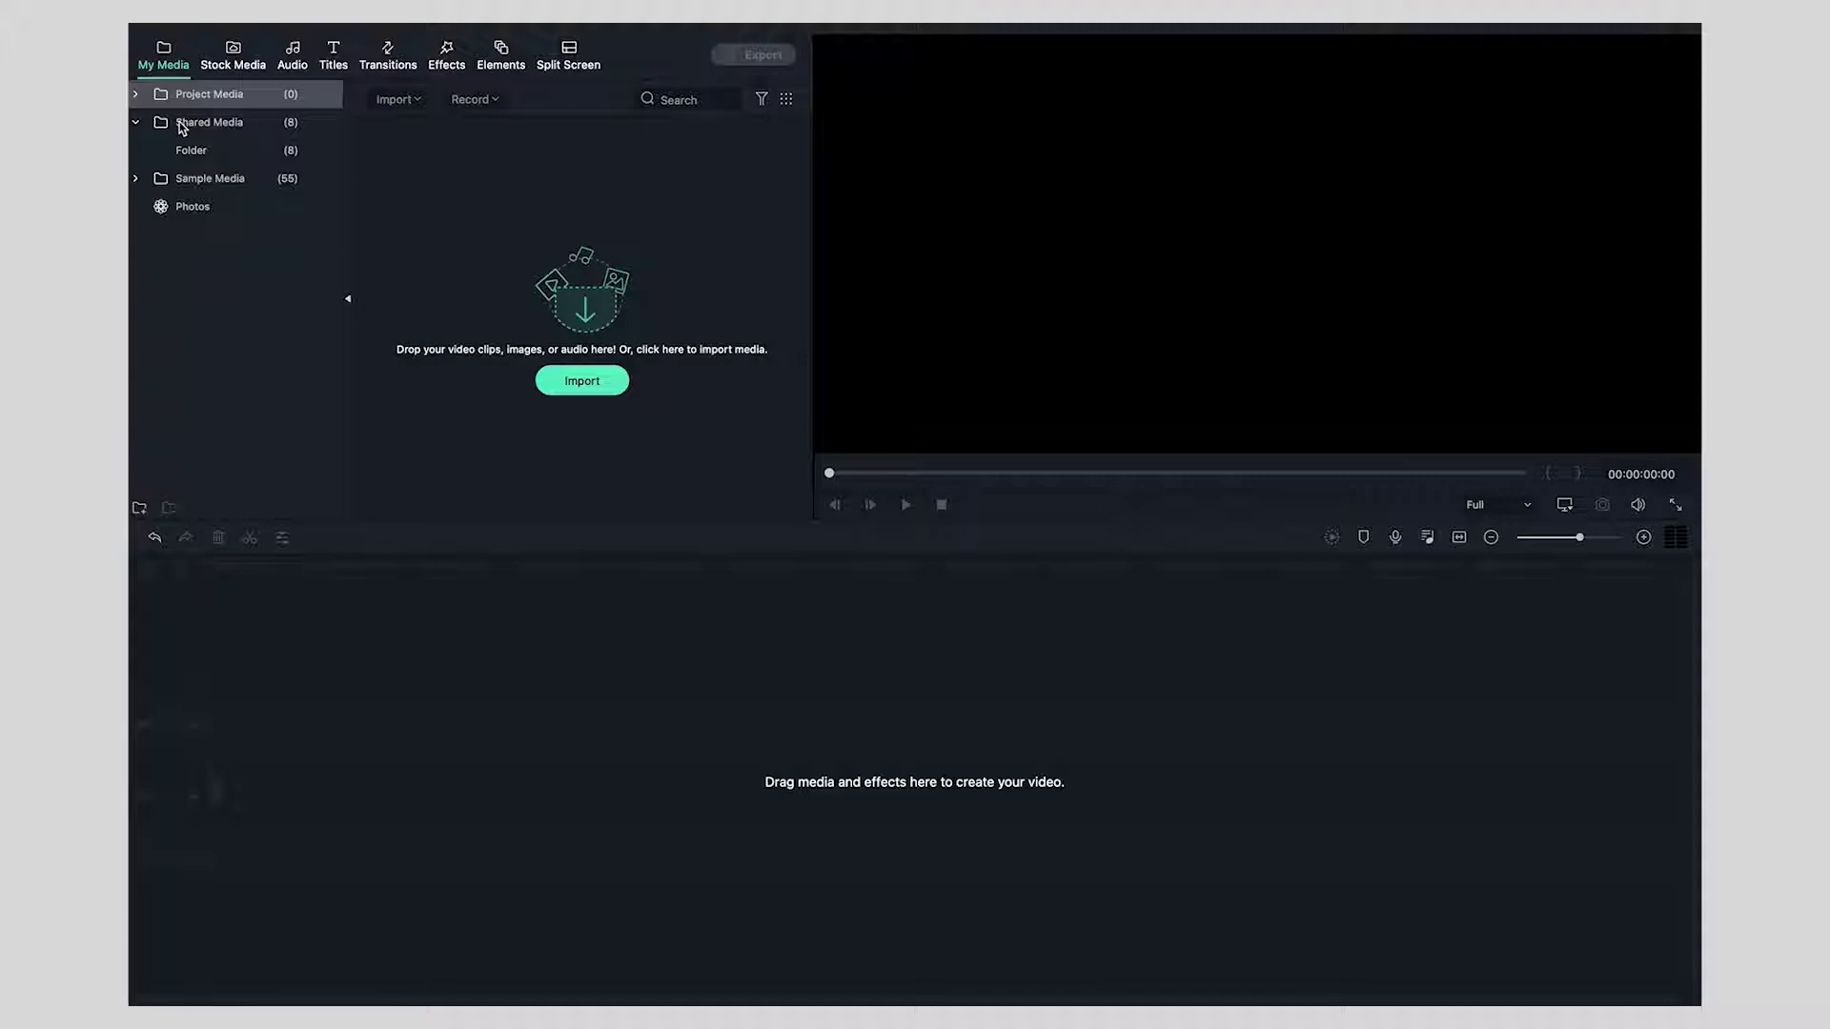
Expand the Shared Media library and open its subfolder to view the stored clips.
{"action": "left_click", "coordinate": [240, 129]}
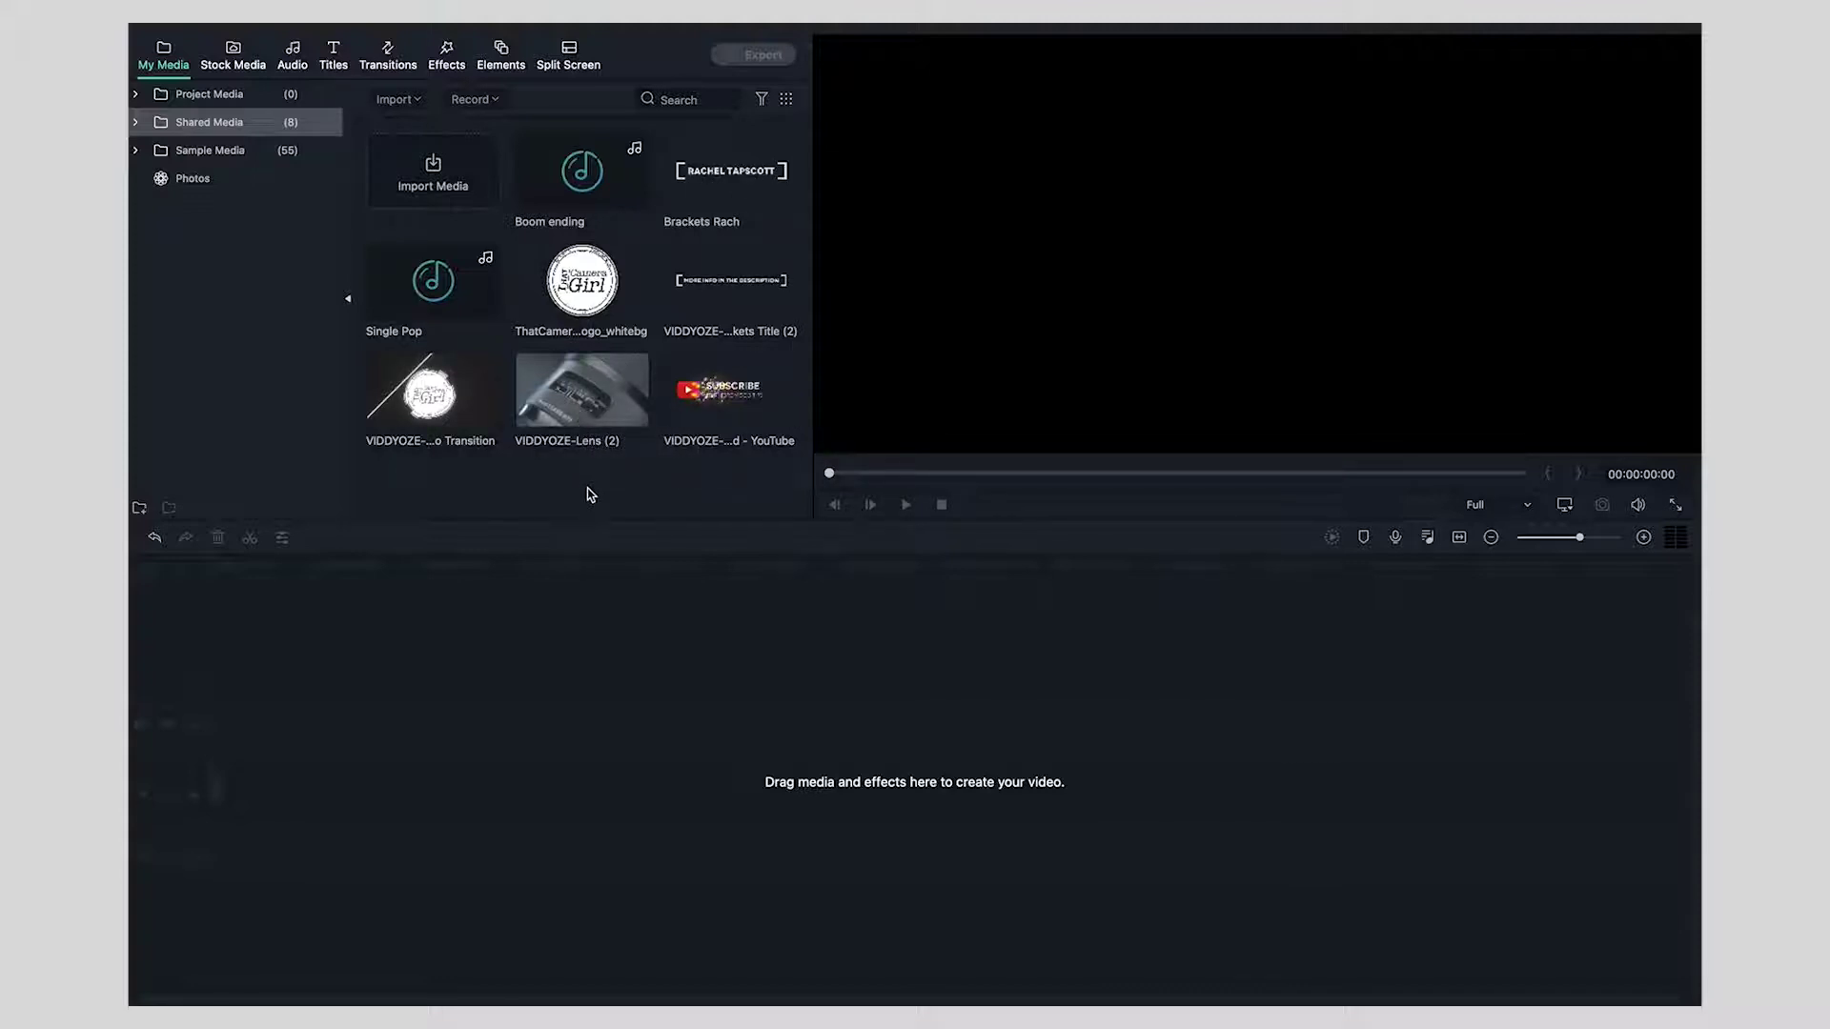
{"action": "left_click", "coordinate": [135, 123]}
{"action": "left_click", "coordinate": [200, 153]}
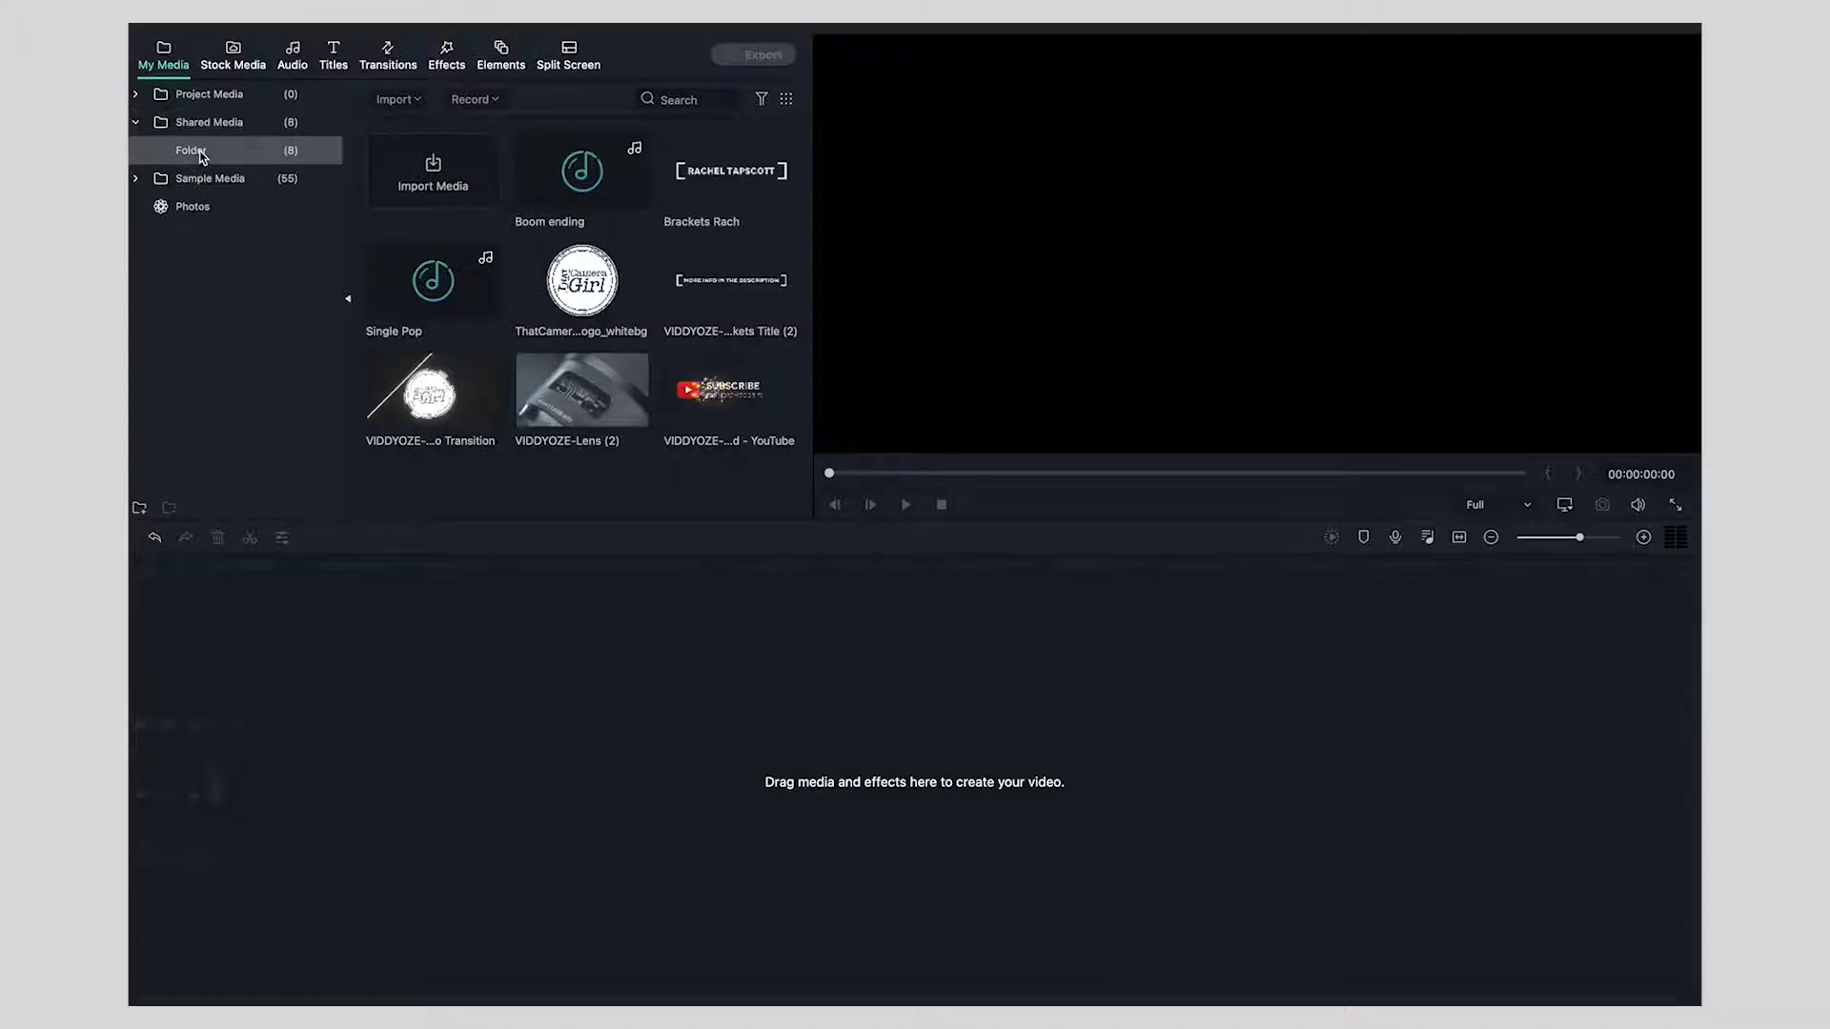
Look through the Sample Media categories for videos, green screens and colors, and check the Photos source.
{"action": "left_click", "coordinate": [209, 180]}
{"action": "double_click", "coordinate": [210, 181]}
{"action": "left_click", "coordinate": [227, 212]}
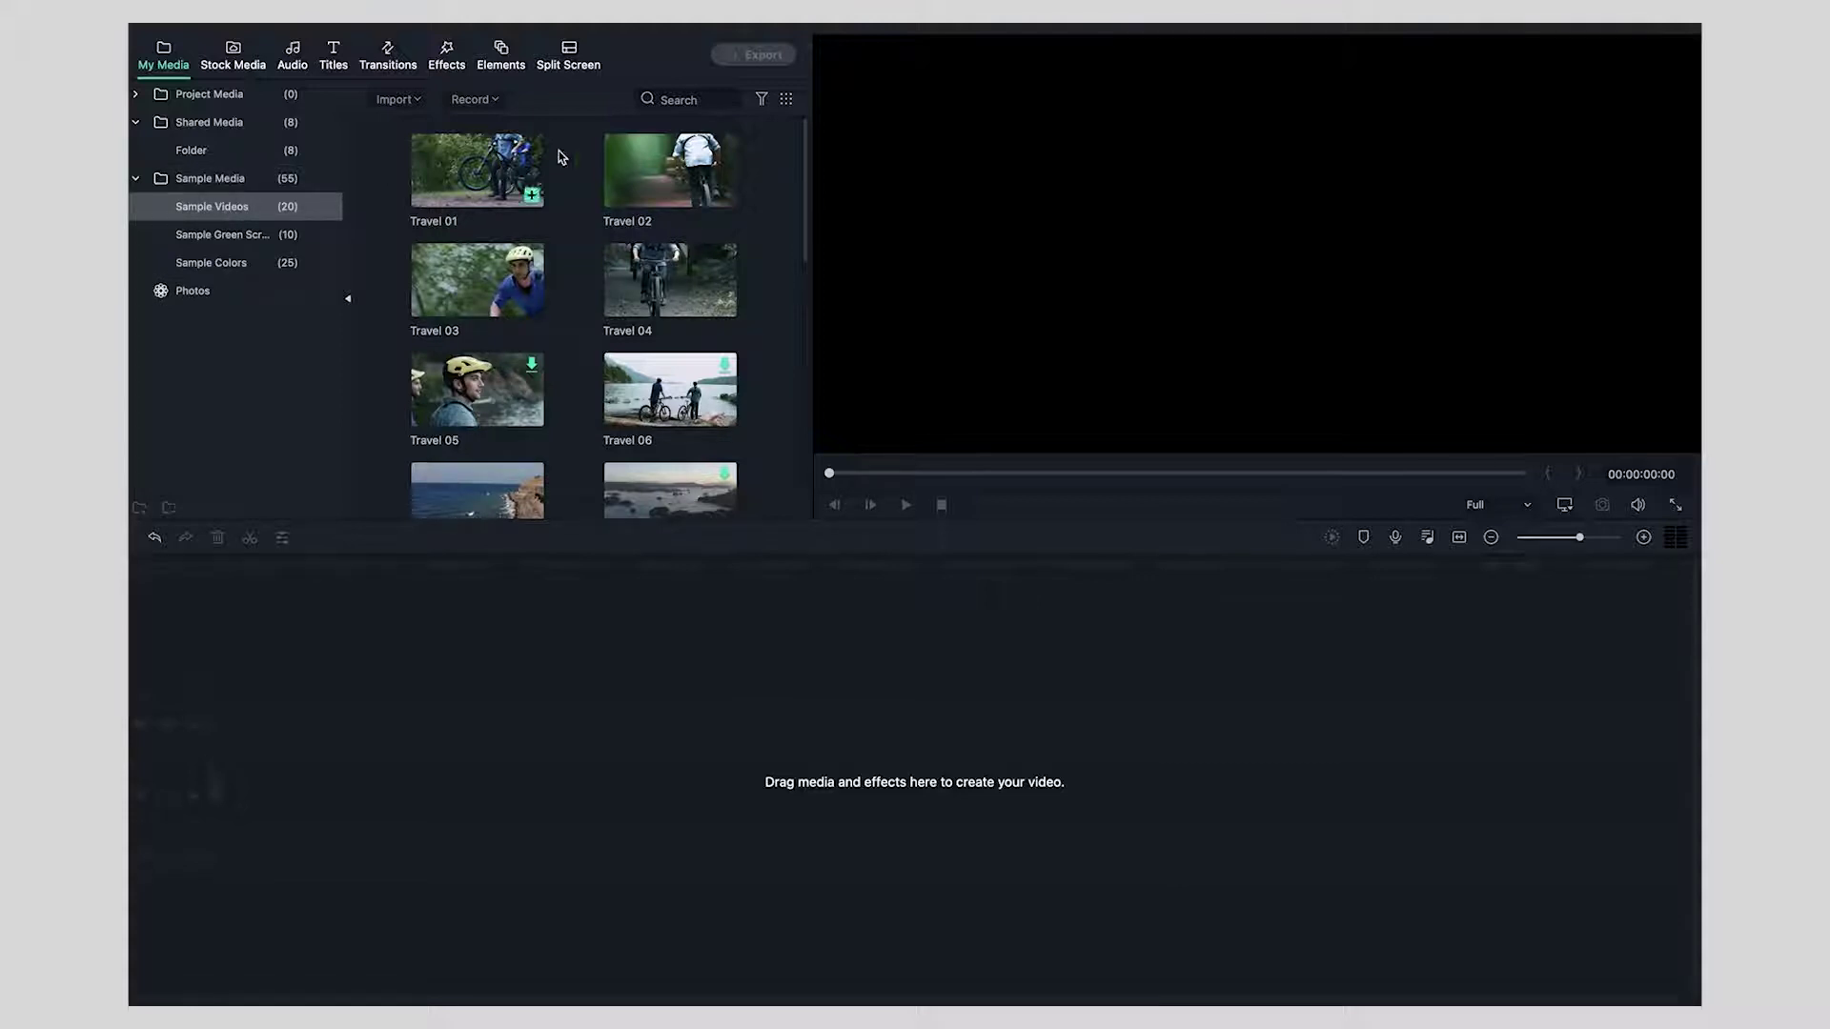
{"action": "left_click", "coordinate": [211, 240]}
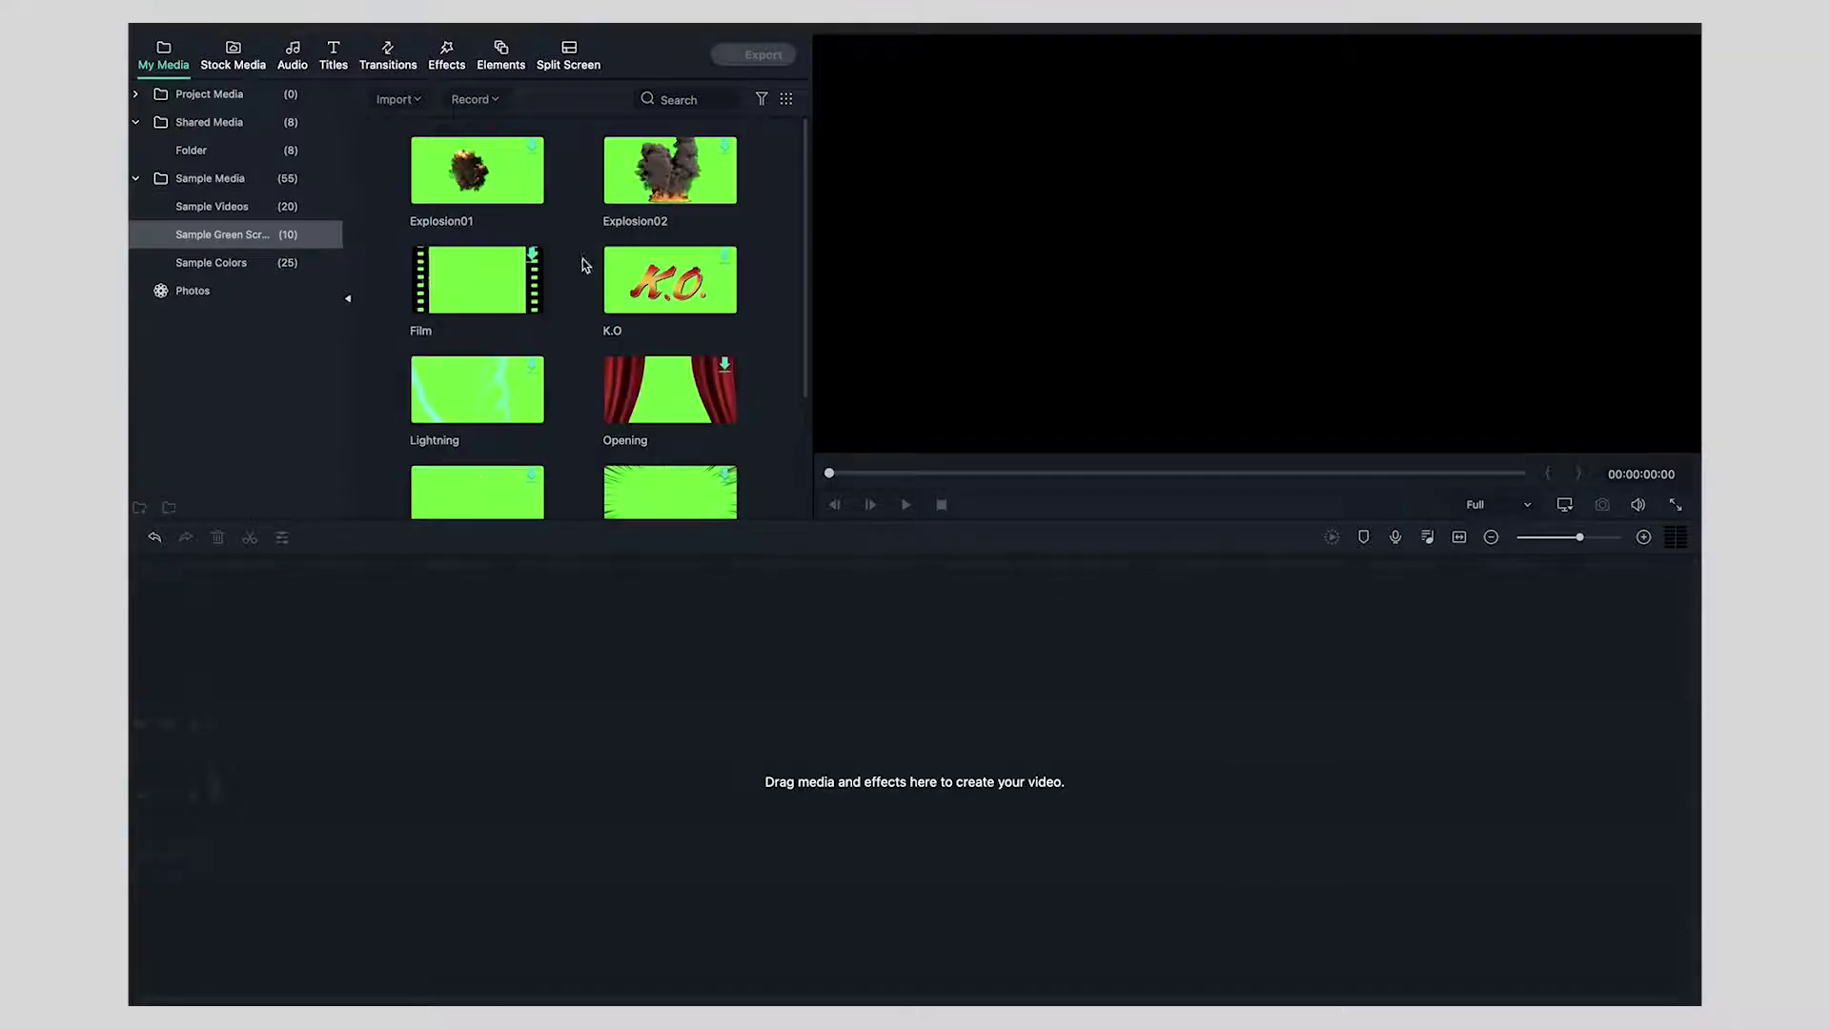
{"action": "left_click", "coordinate": [242, 260]}
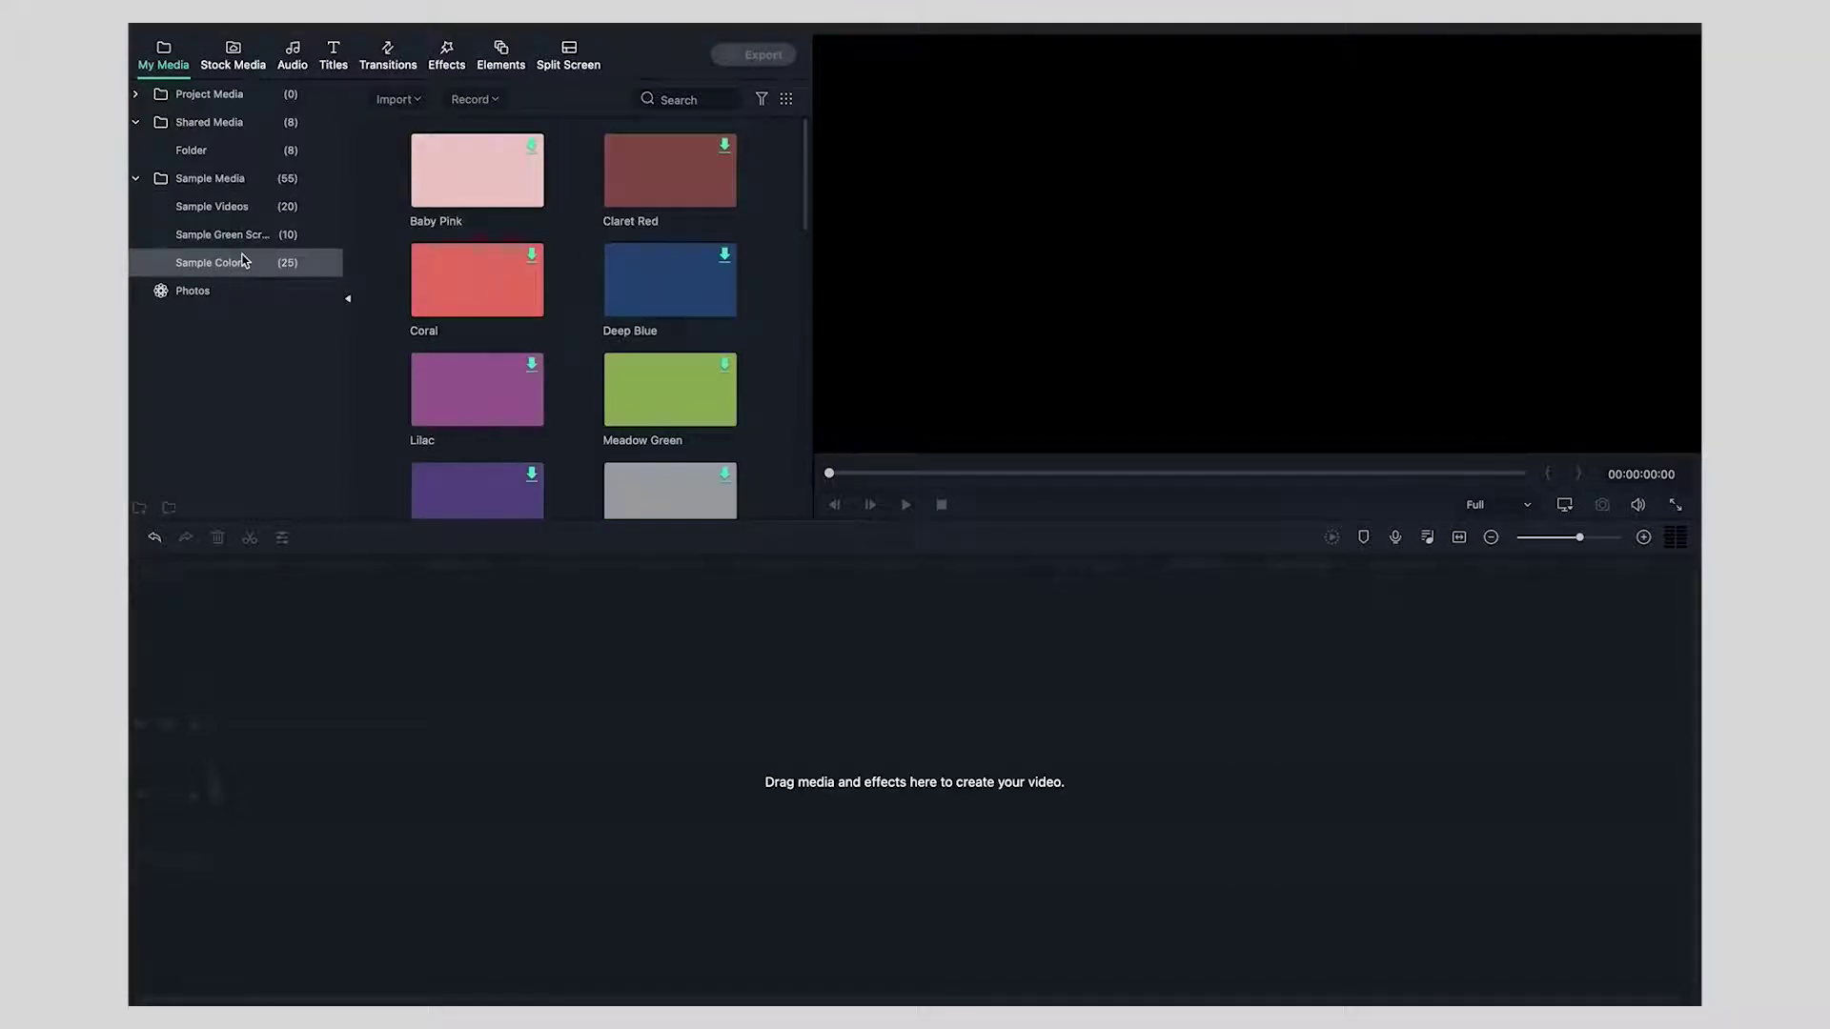
{"action": "scroll", "coordinate": [628, 372], "scroll_direction": "down", "scroll_amount": 12}
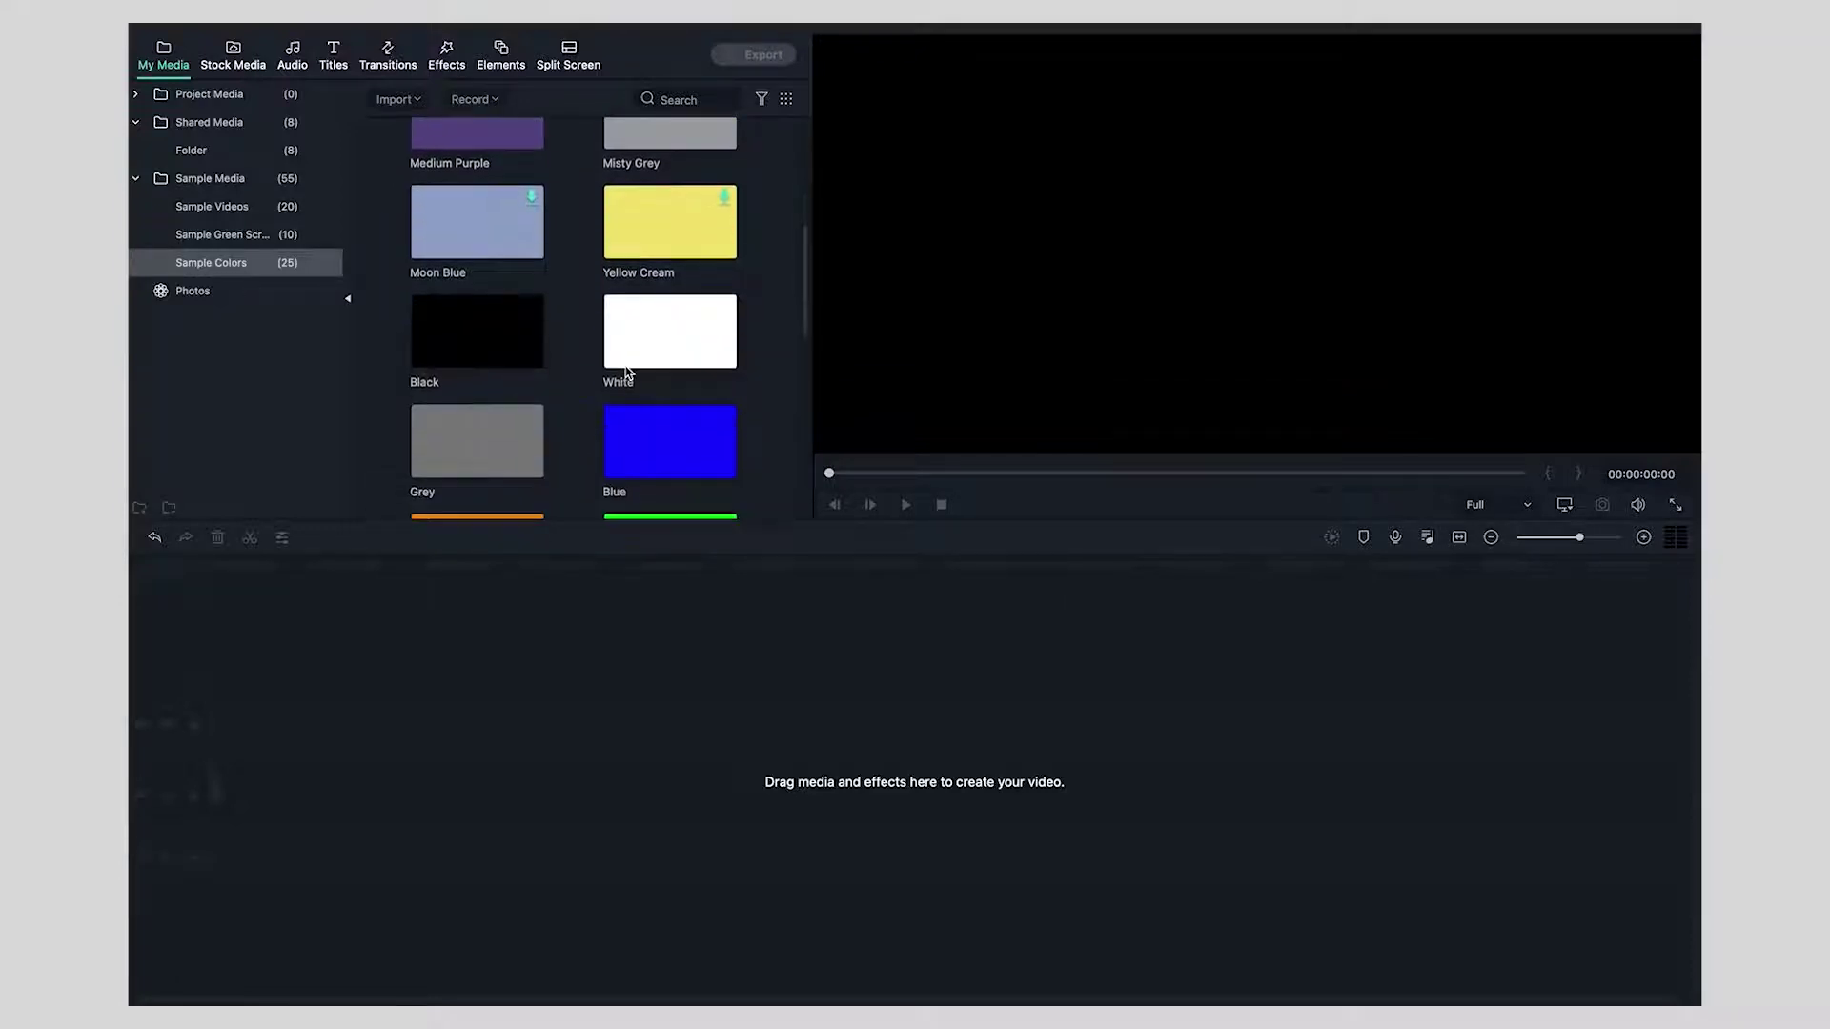
{"action": "scroll", "coordinate": [628, 372], "scroll_direction": "up", "scroll_amount": 12}
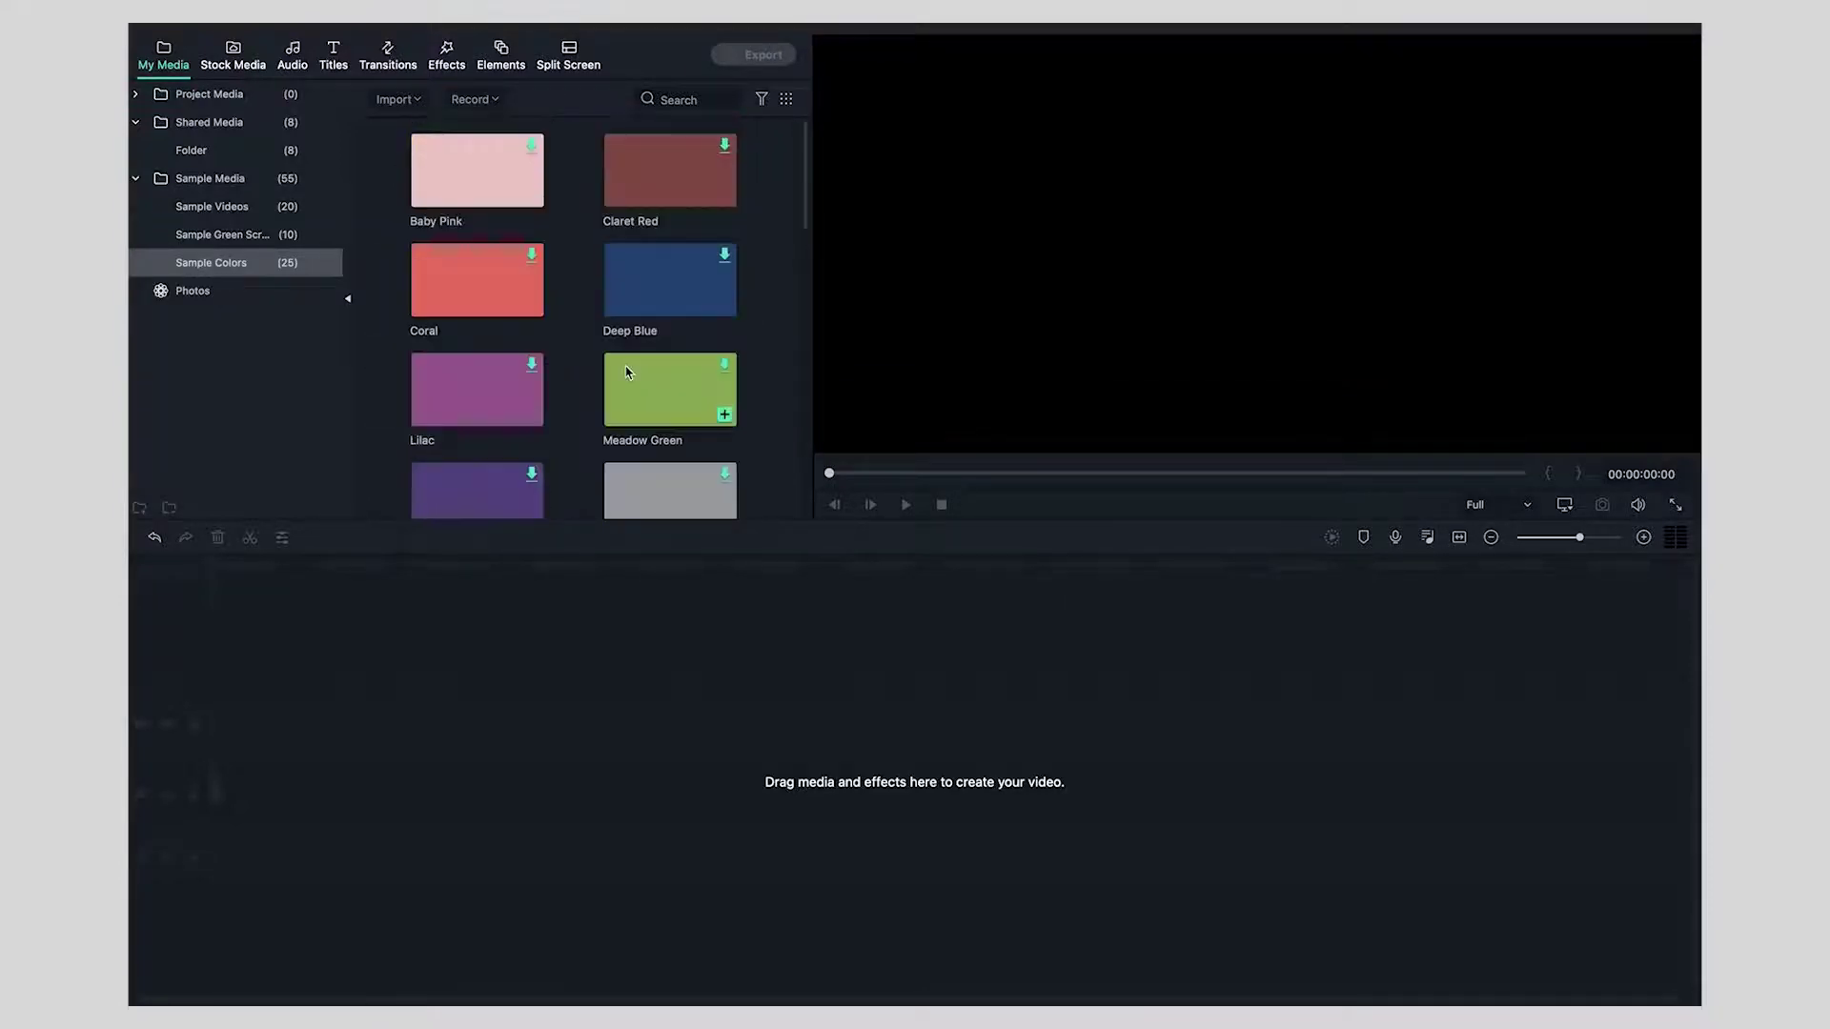
{"action": "left_click", "coordinate": [192, 290]}
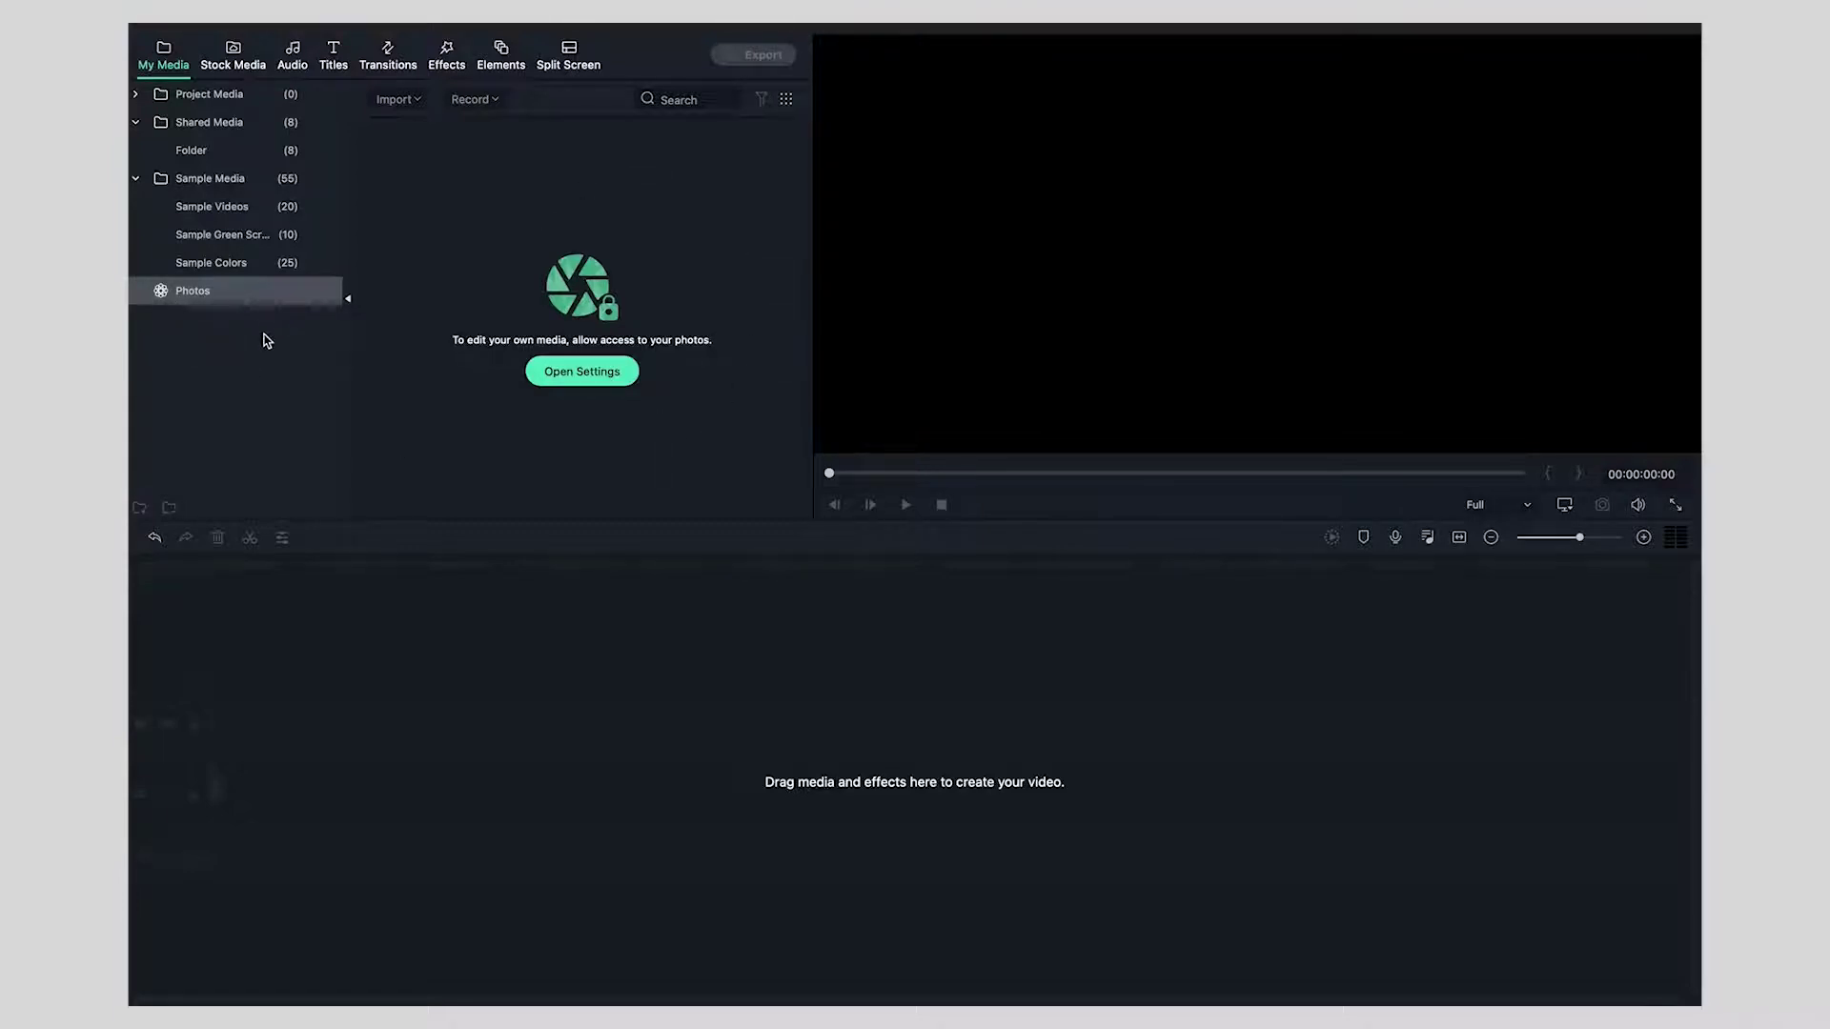
Search Pixabay stock videos for "beach" and download the aerial clip of waves on a dark shore.
{"action": "left_click", "coordinate": [240, 58]}
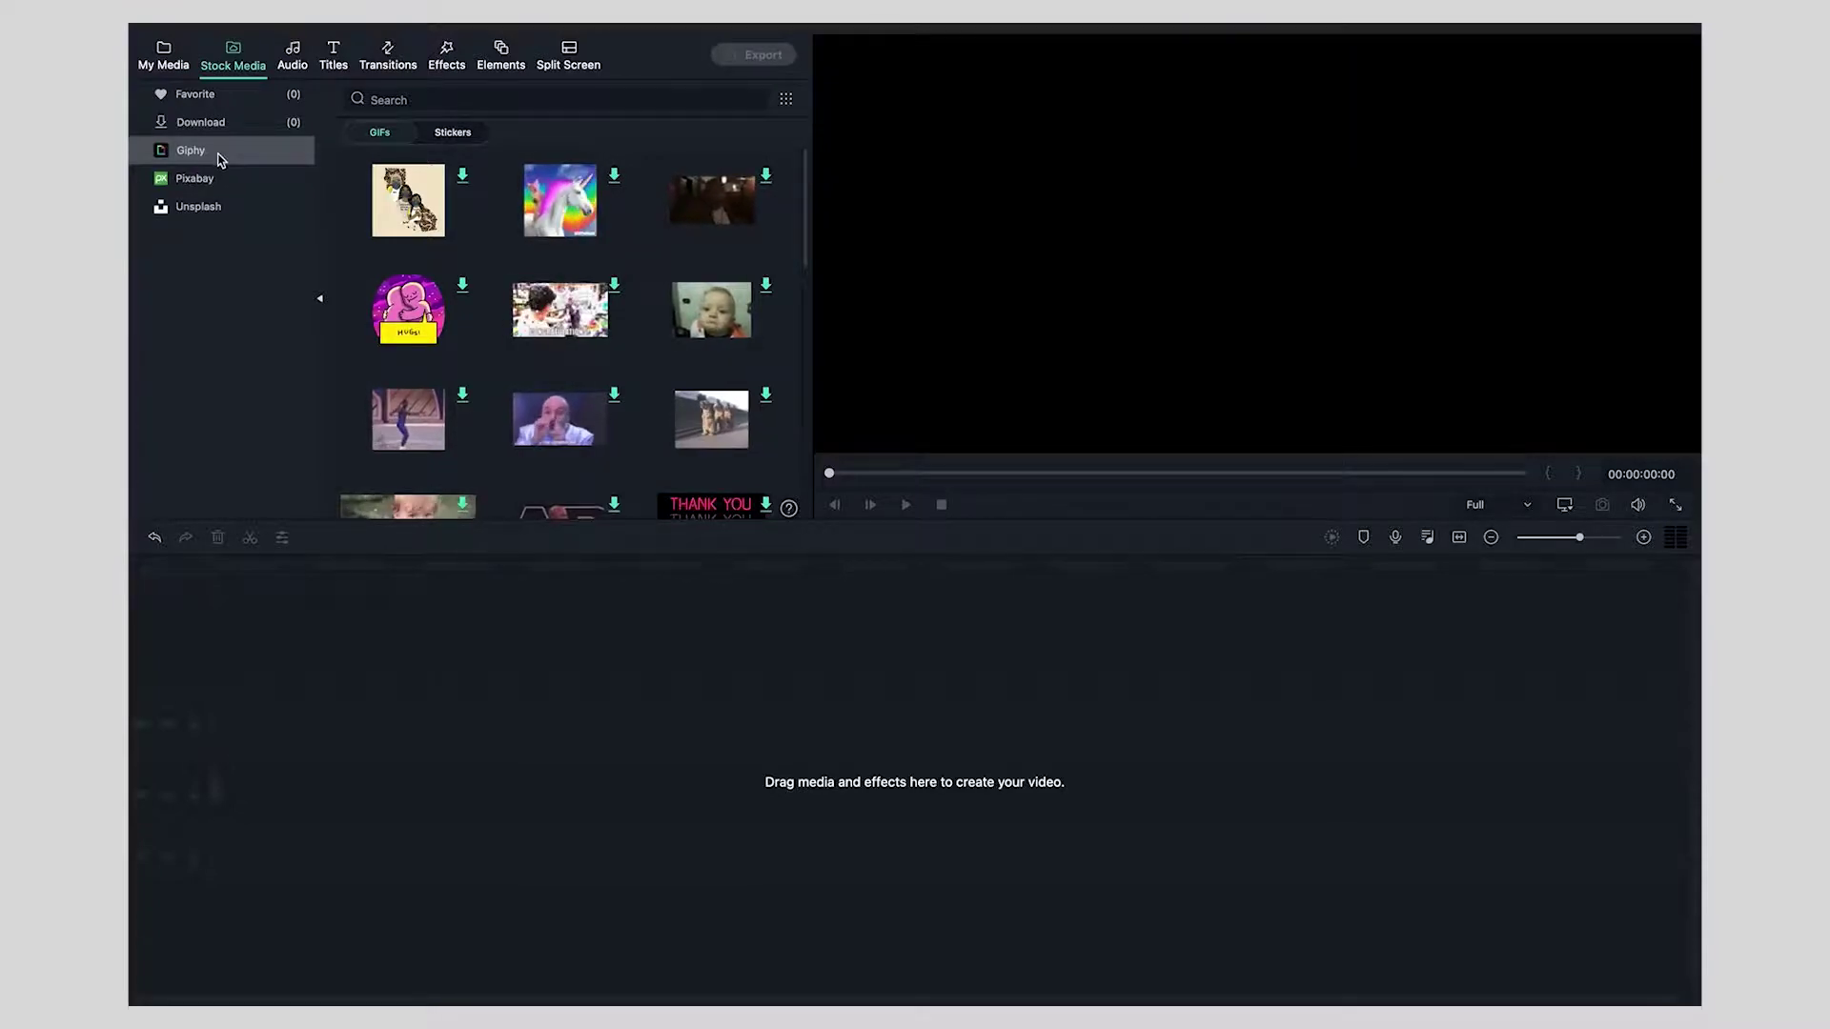
{"action": "left_click", "coordinate": [224, 186]}
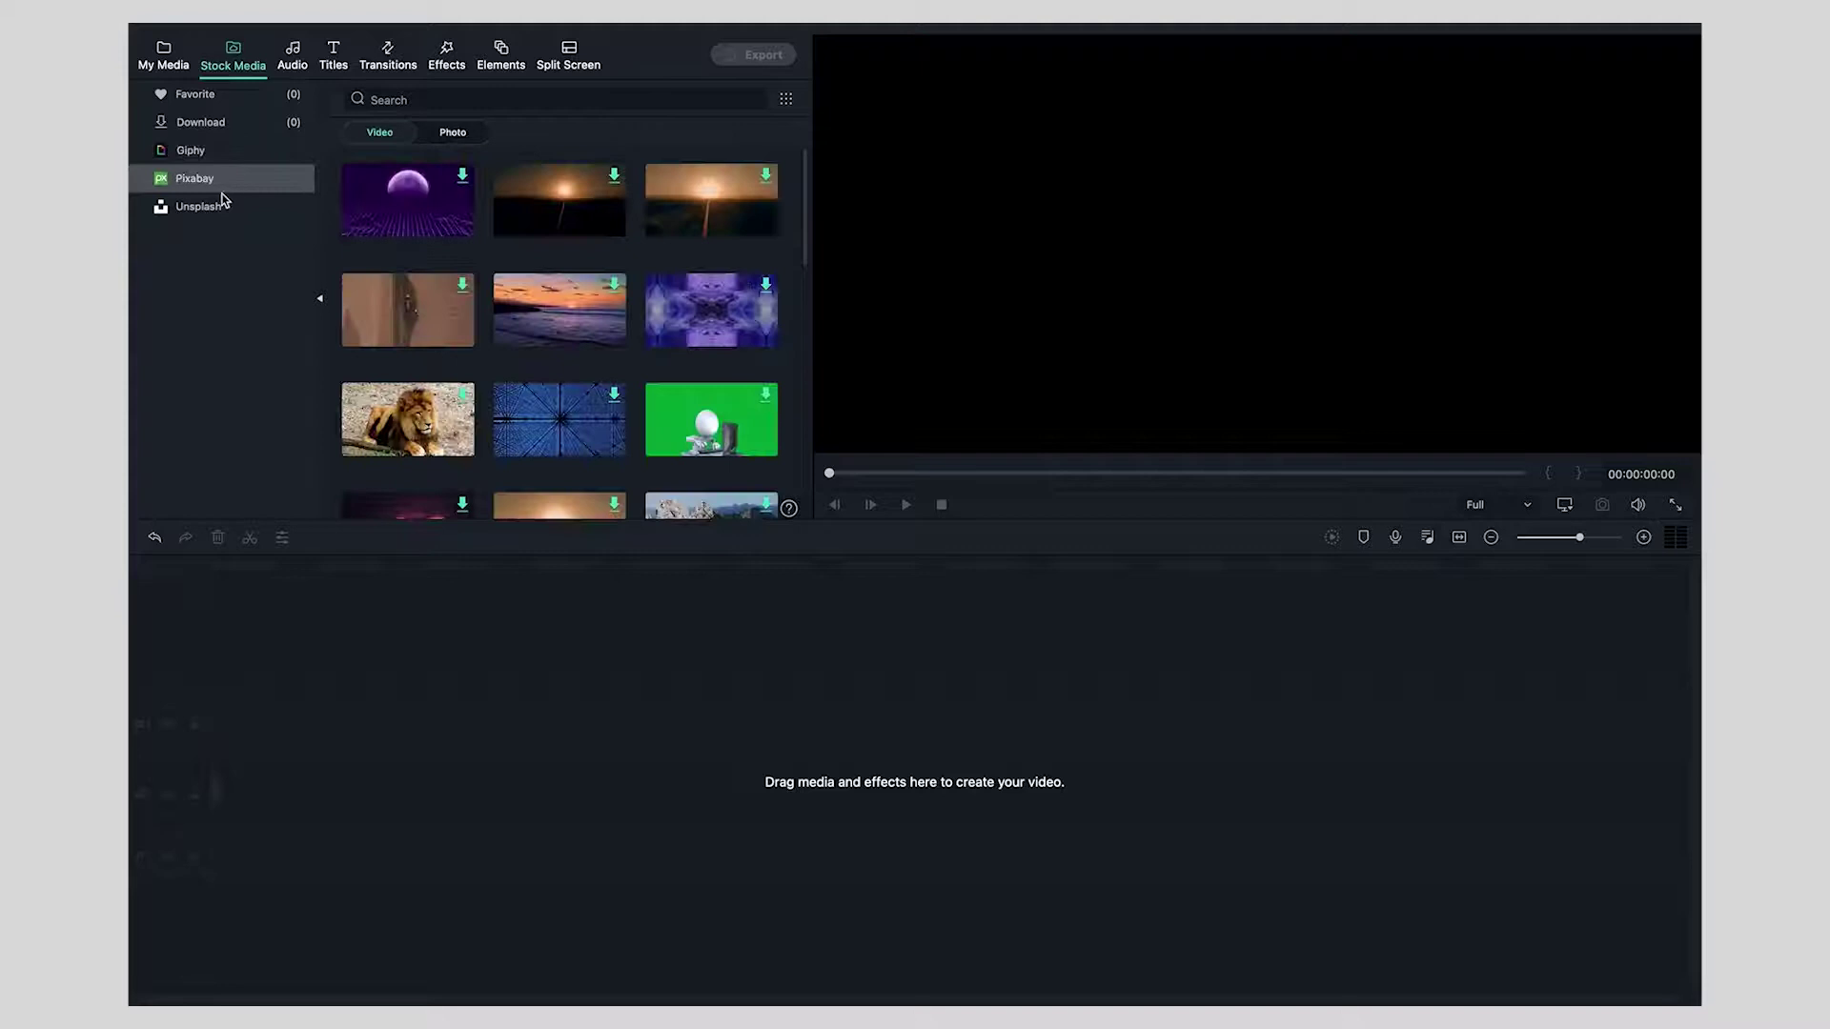
{"action": "left_click", "coordinate": [224, 211]}
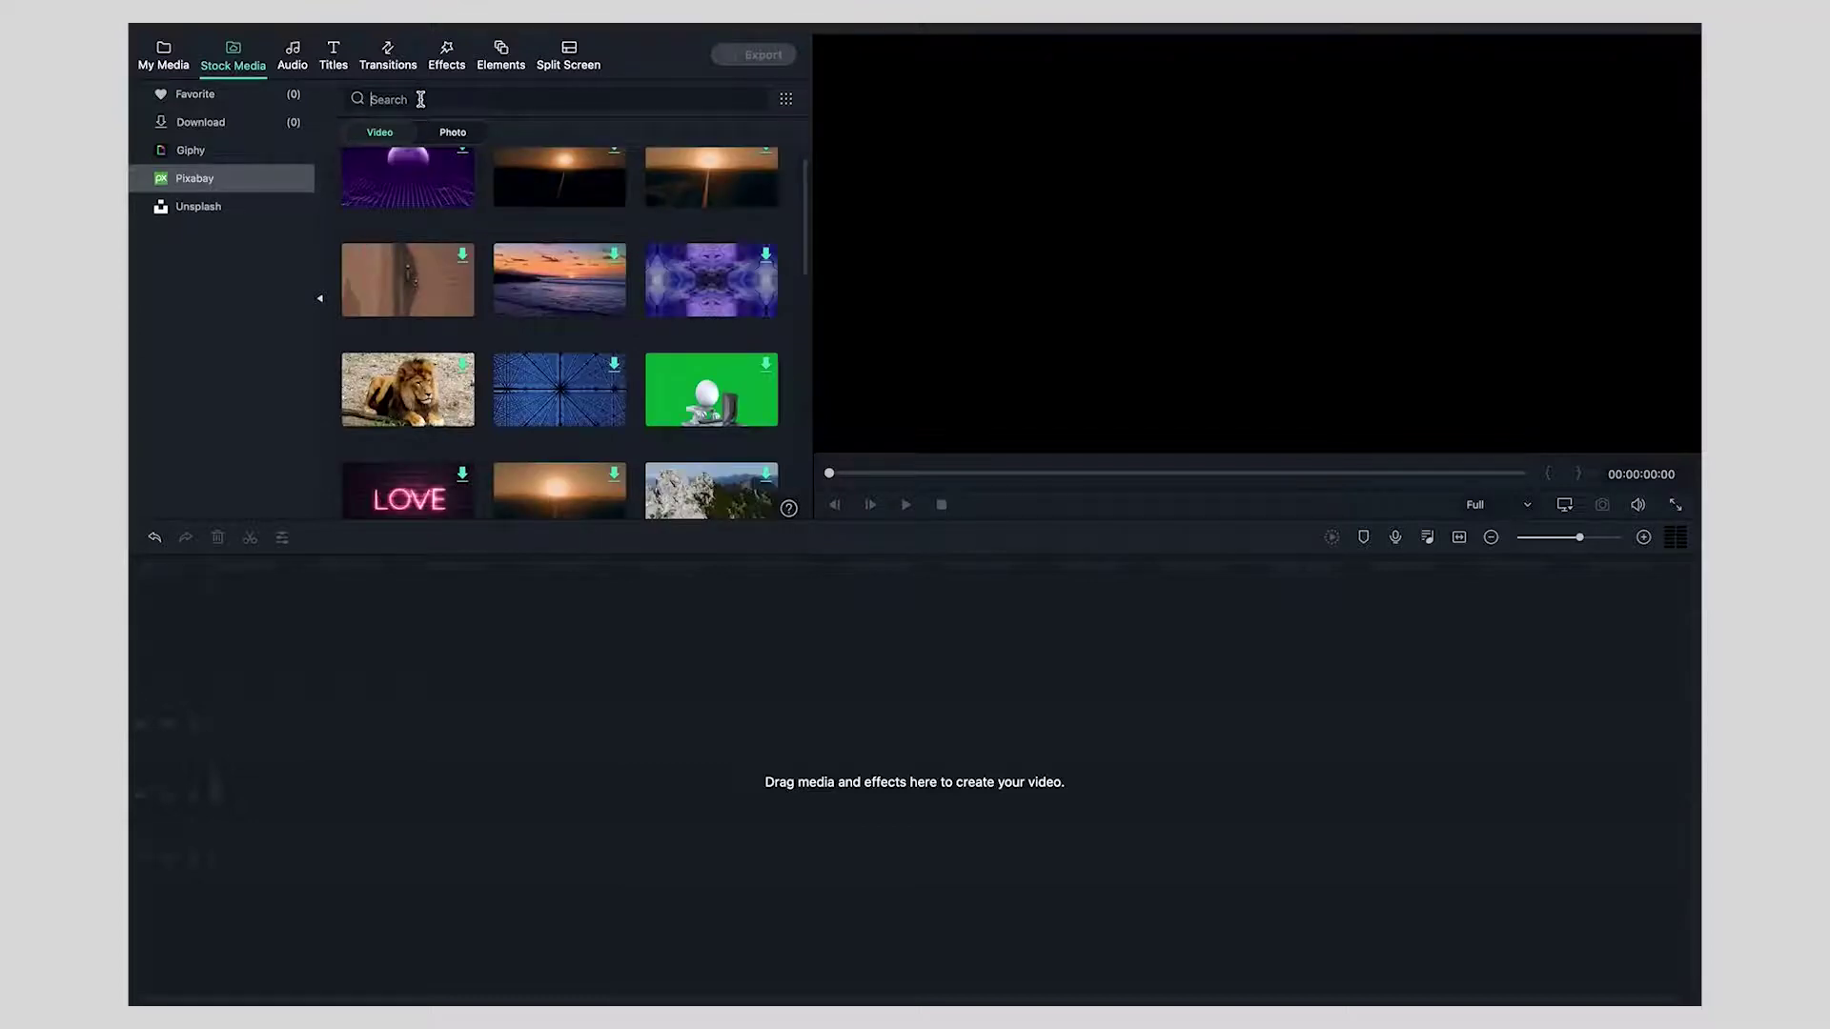
{"action": "left_click", "coordinate": [420, 99]}
{"action": "type", "text": "beach"}
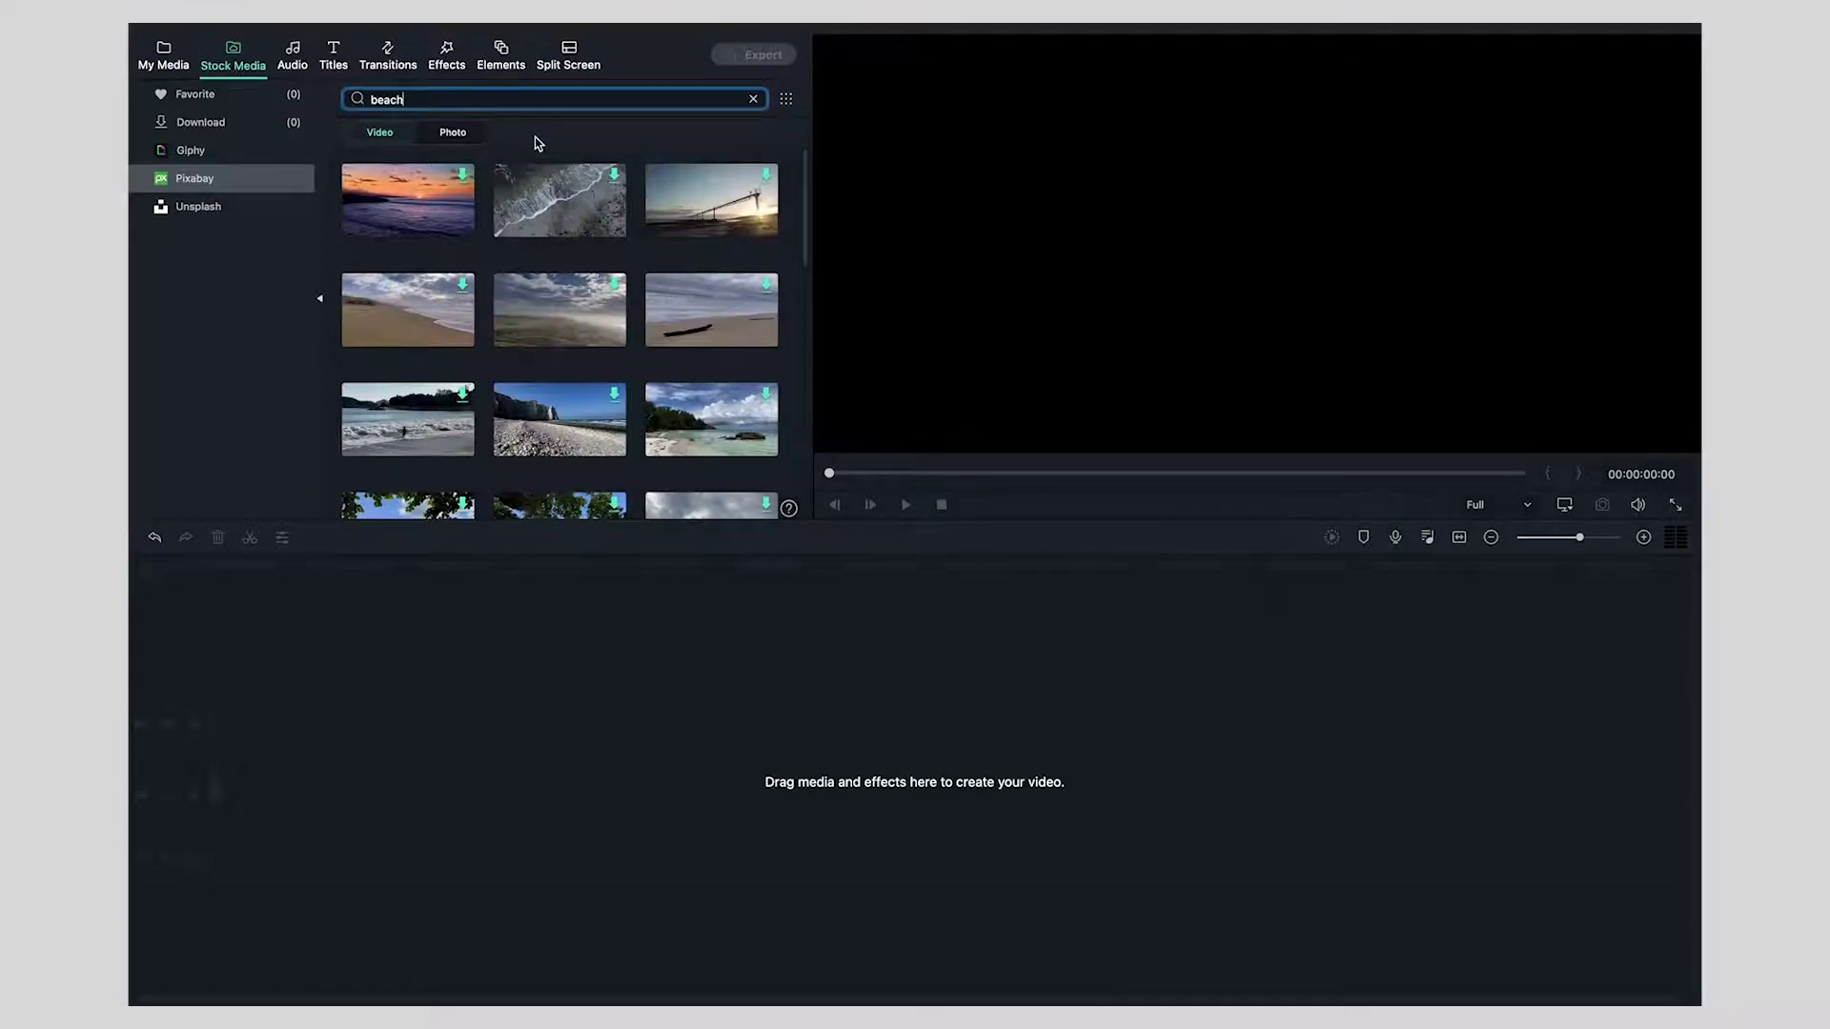
{"action": "left_click", "coordinate": [614, 175]}
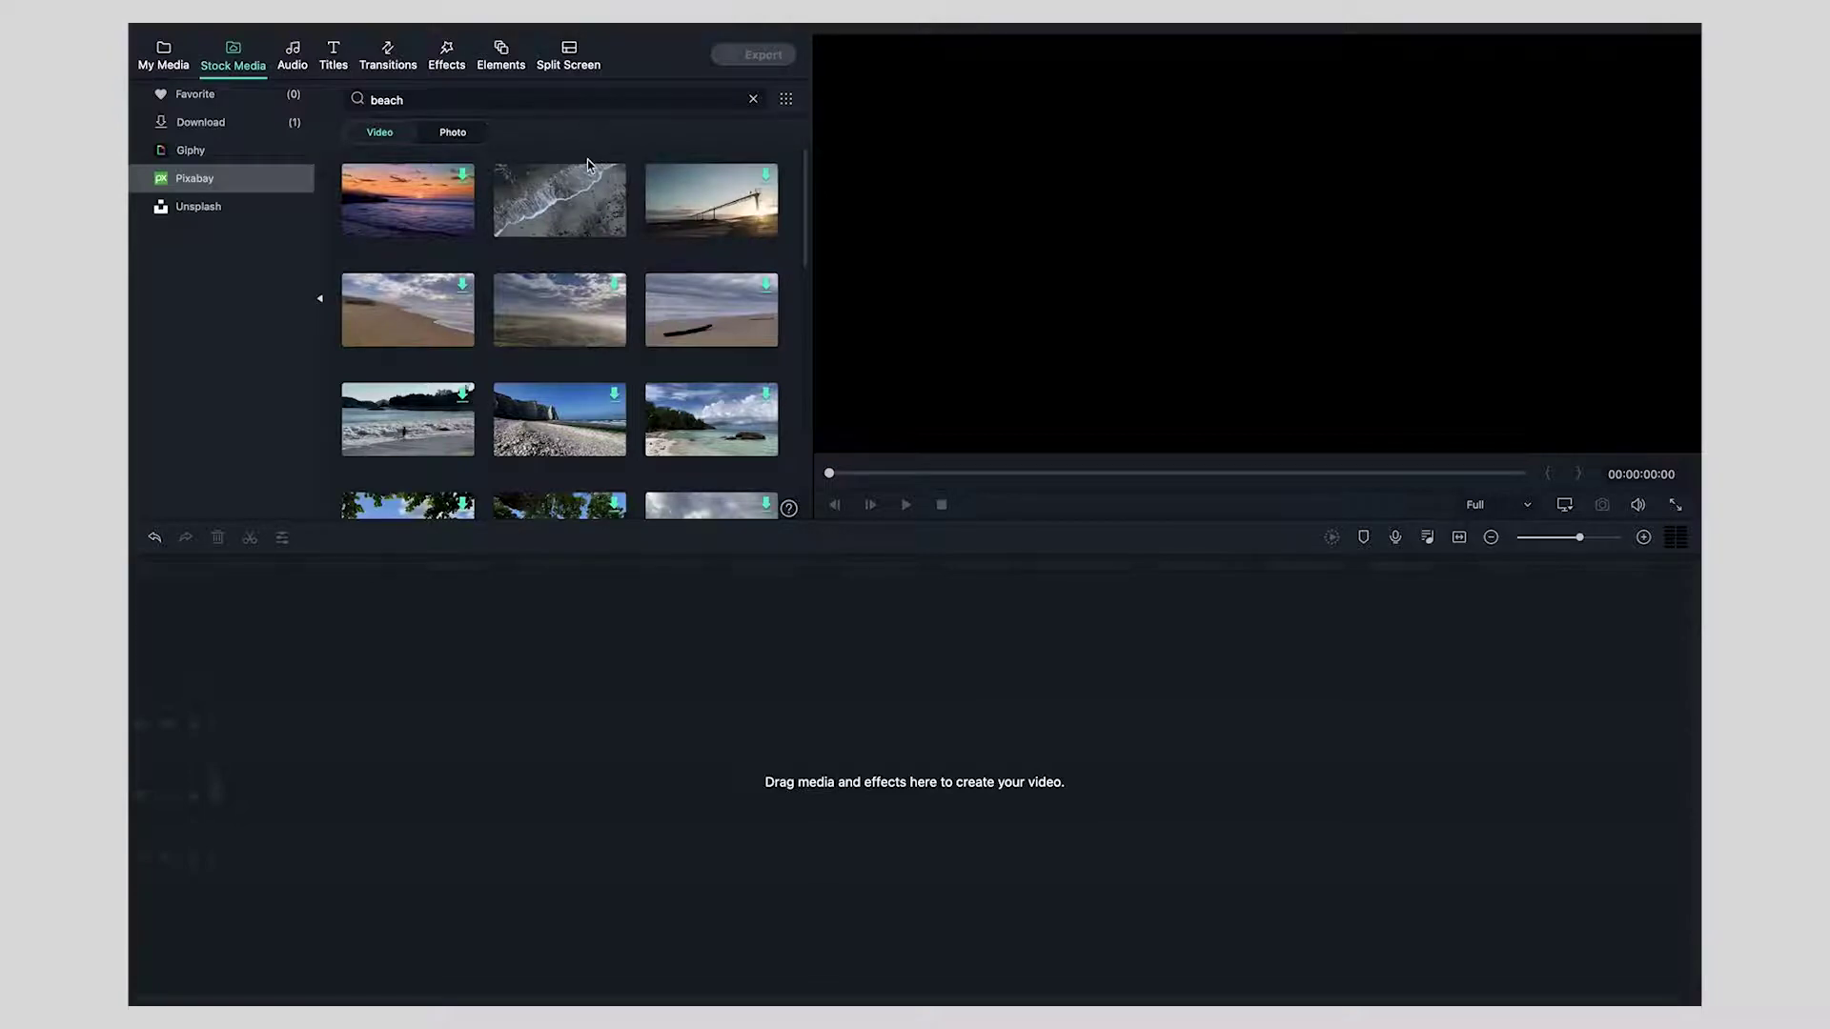
Mark the downloaded beach clip as a favorite and view it among the stock media favorites.
{"action": "left_click", "coordinate": [211, 124]}
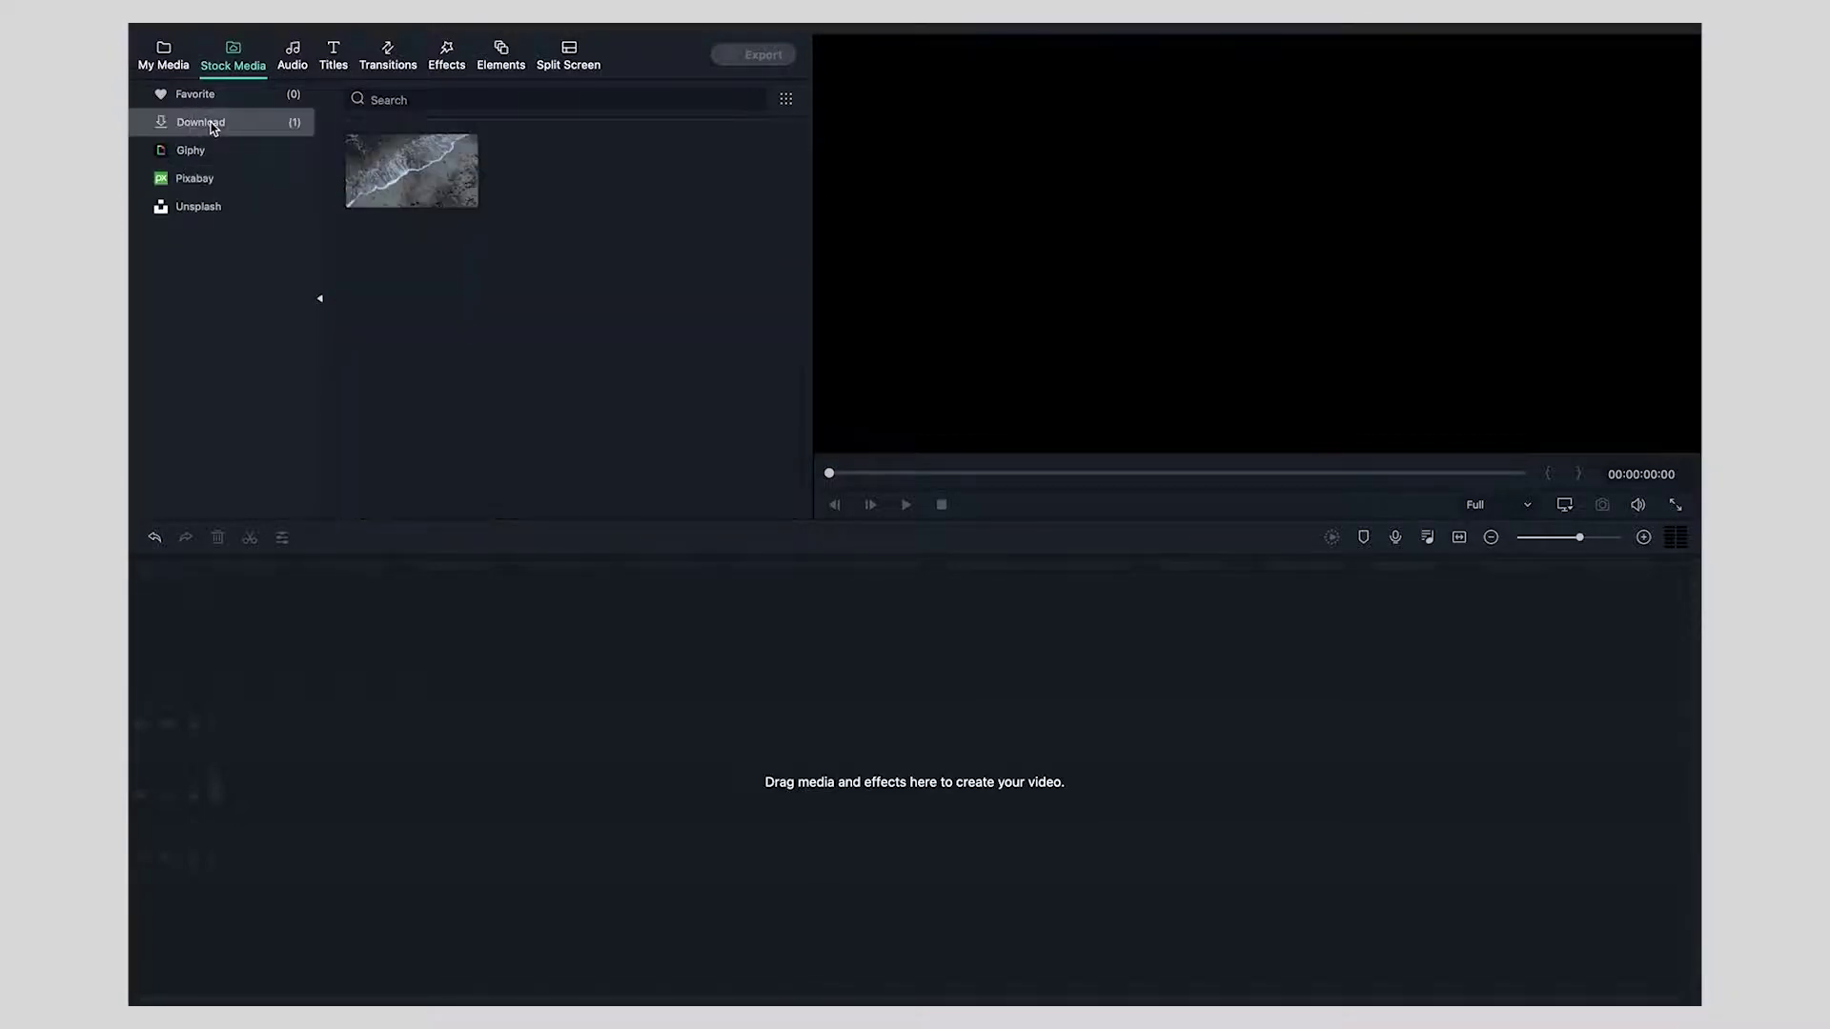
{"action": "mouse_move", "coordinate": [438, 160]}
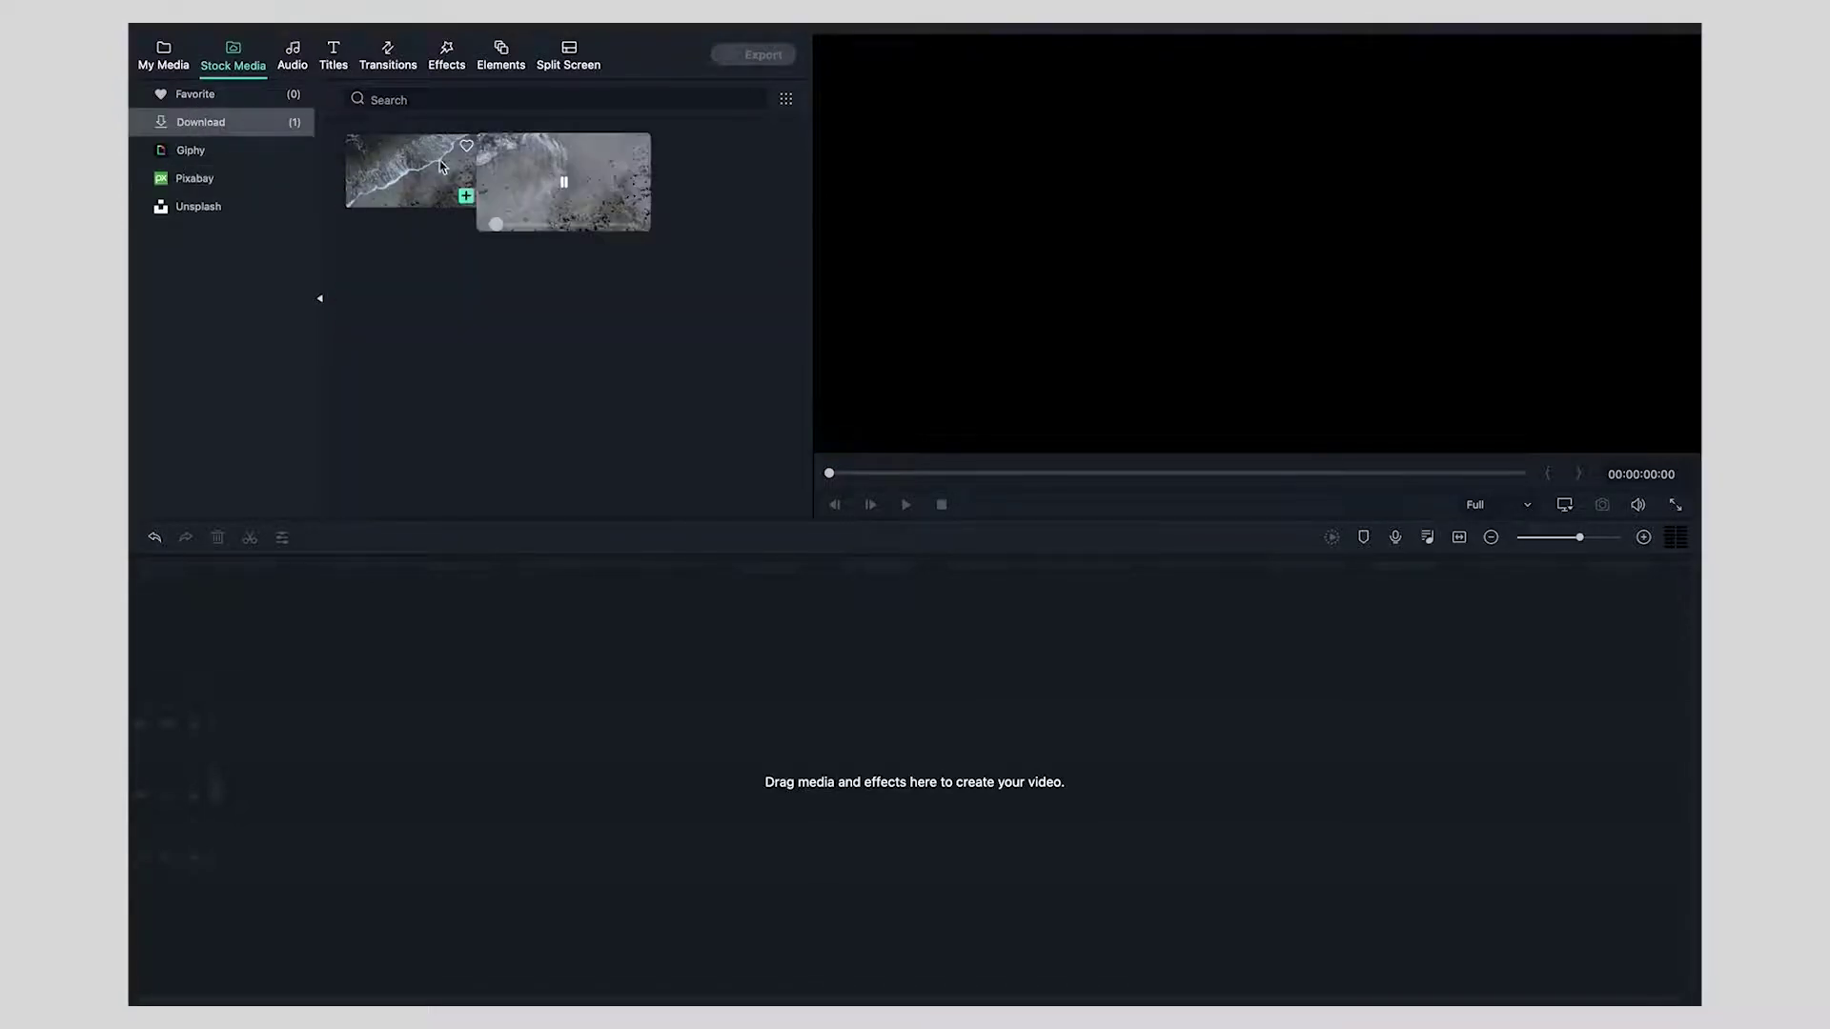
{"action": "left_click", "coordinate": [466, 147]}
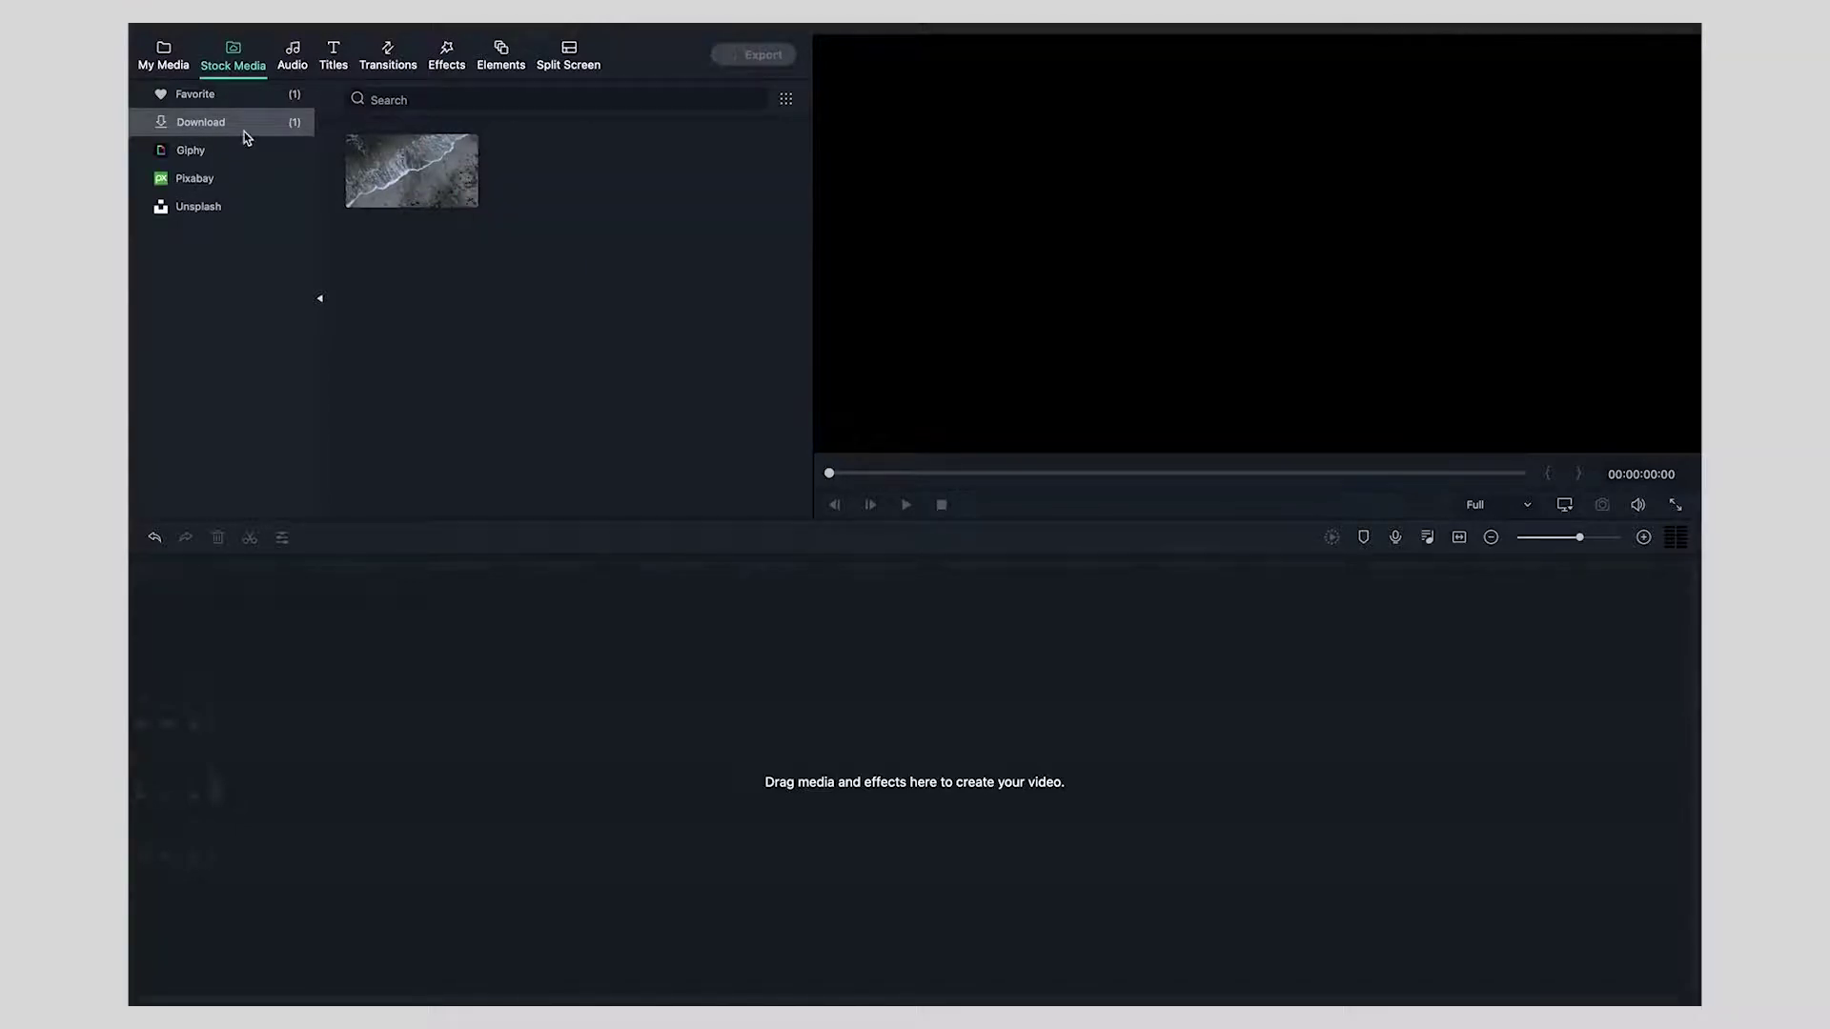
{"action": "left_click", "coordinate": [214, 103]}
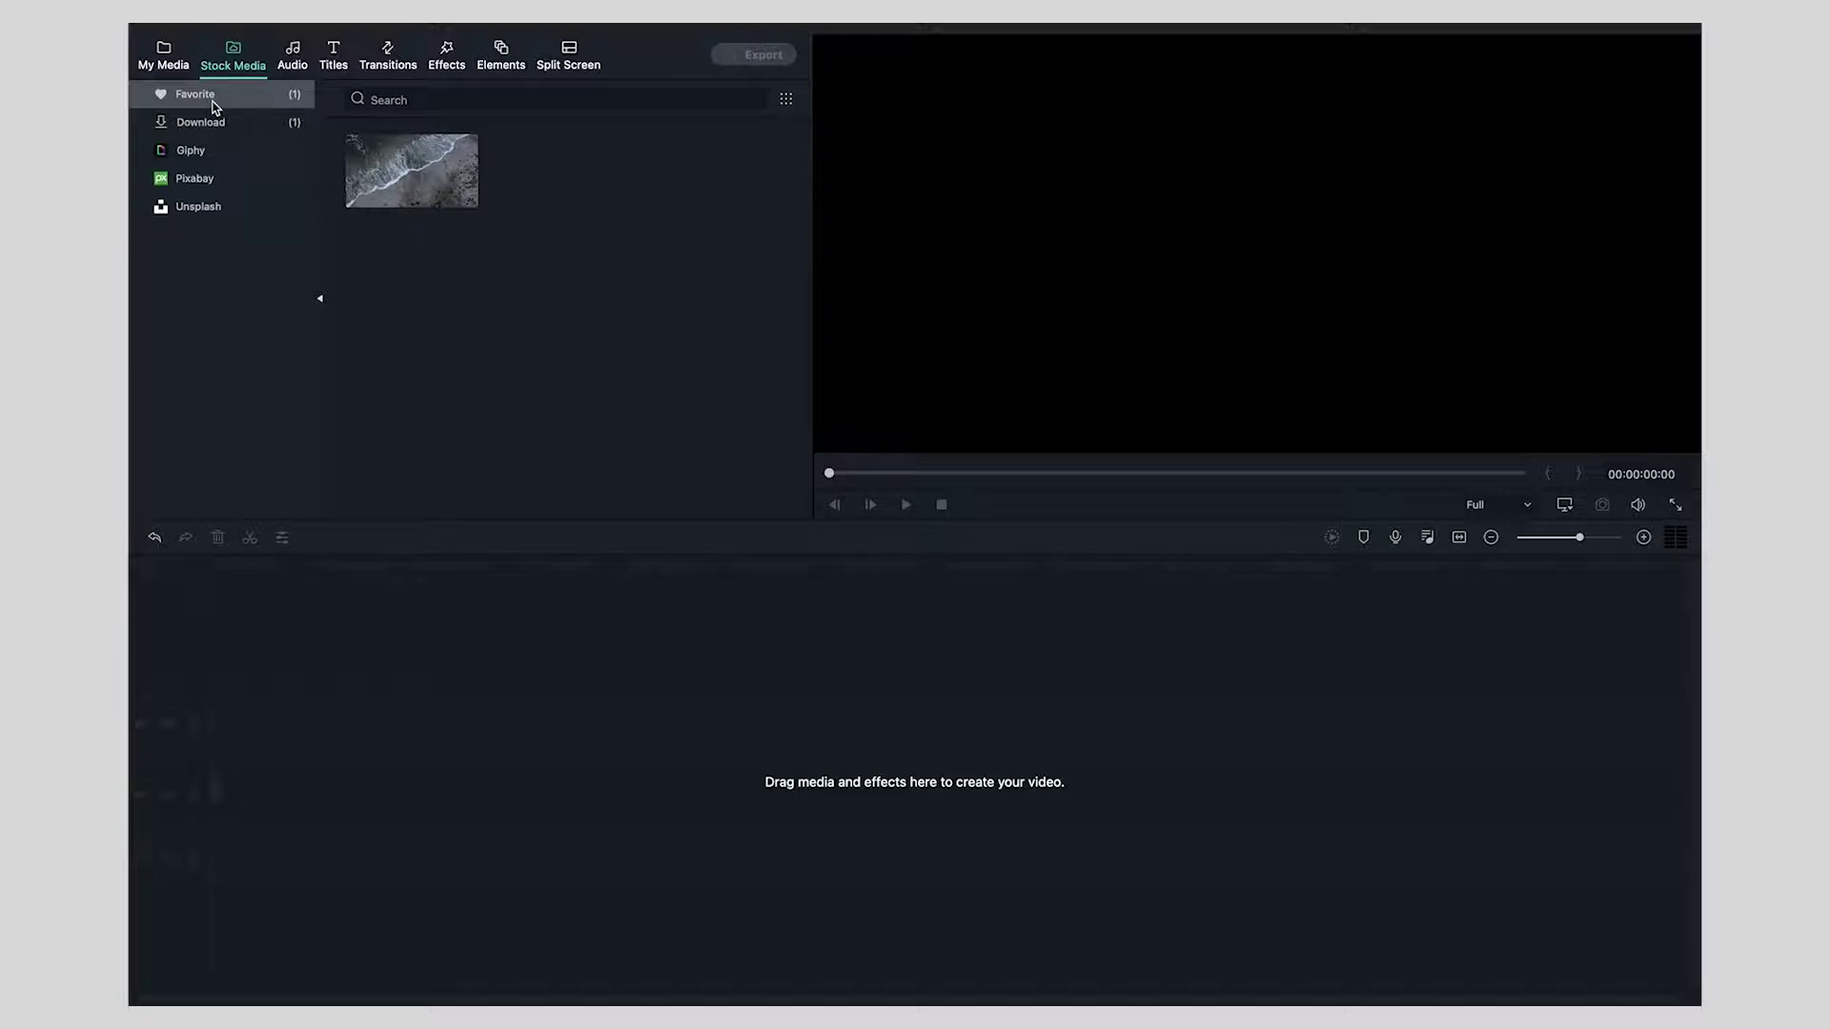
Browse the included audio categories such as Folk and Travel & Vlog, and preview the pink "TEXT HERE" title template.
{"action": "left_click", "coordinate": [297, 59]}
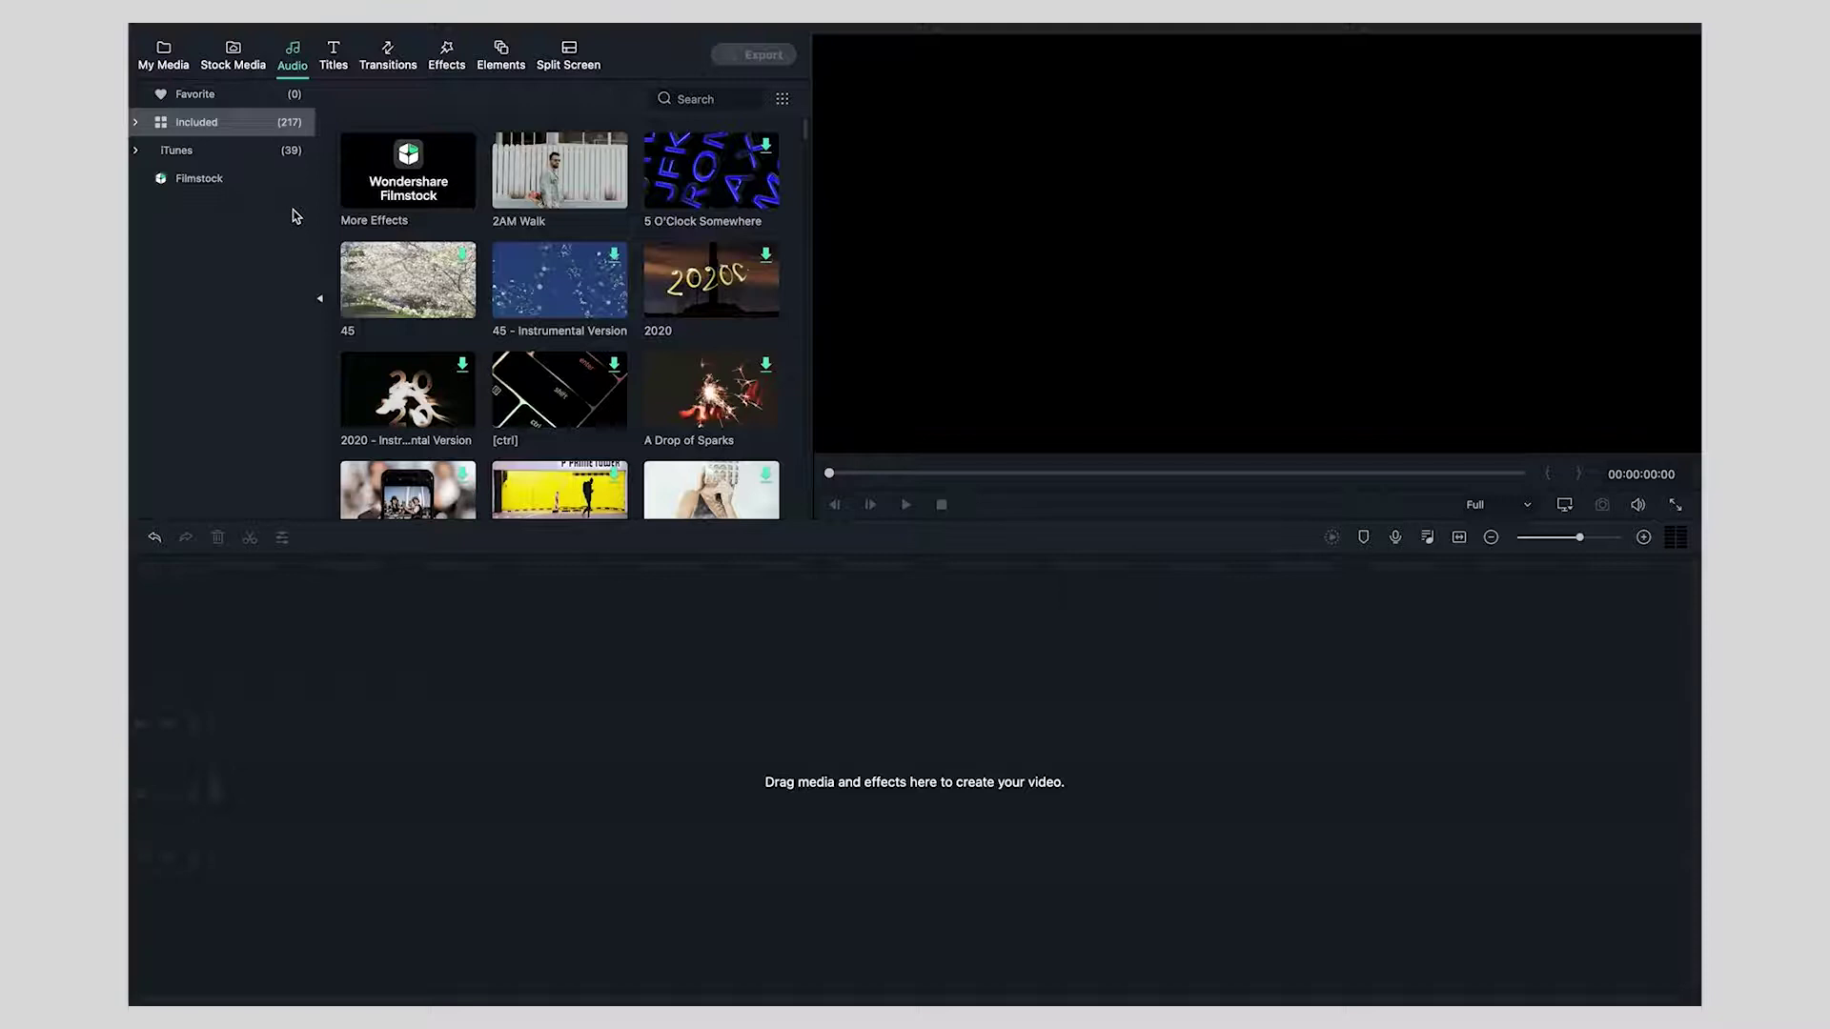
{"action": "left_click", "coordinate": [135, 122]}
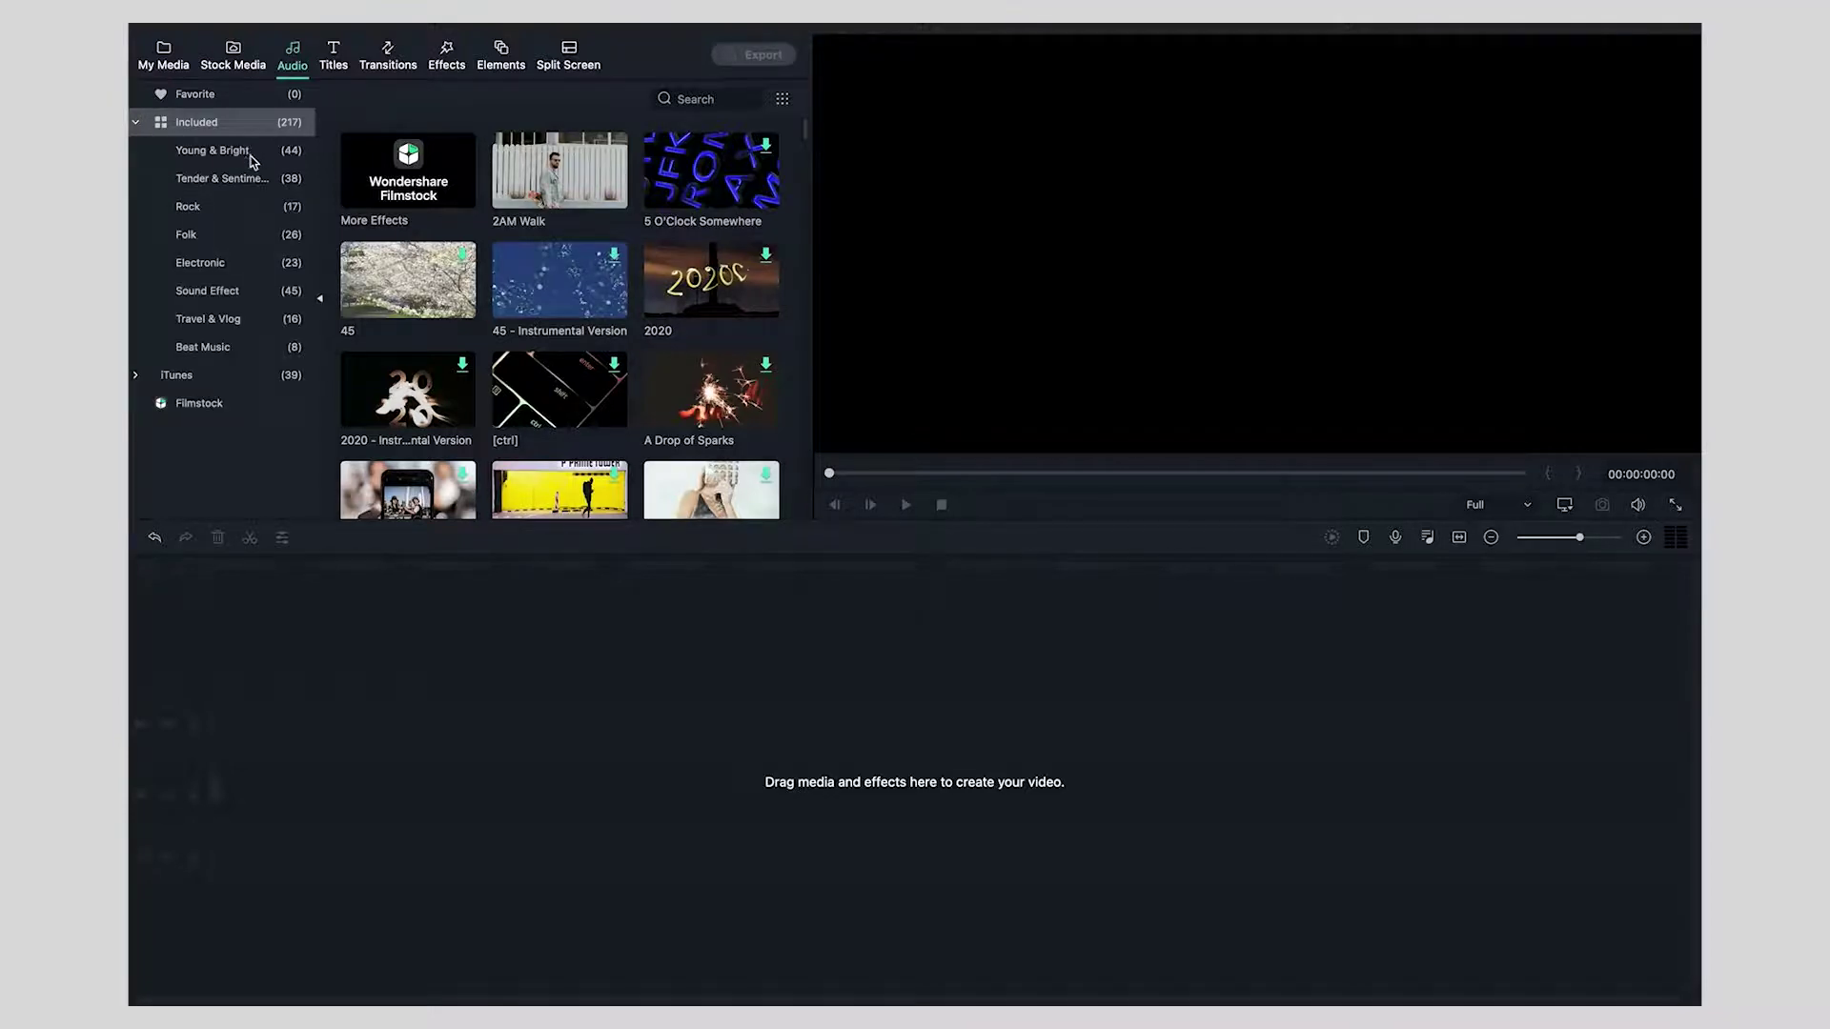
{"action": "left_click", "coordinate": [238, 238]}
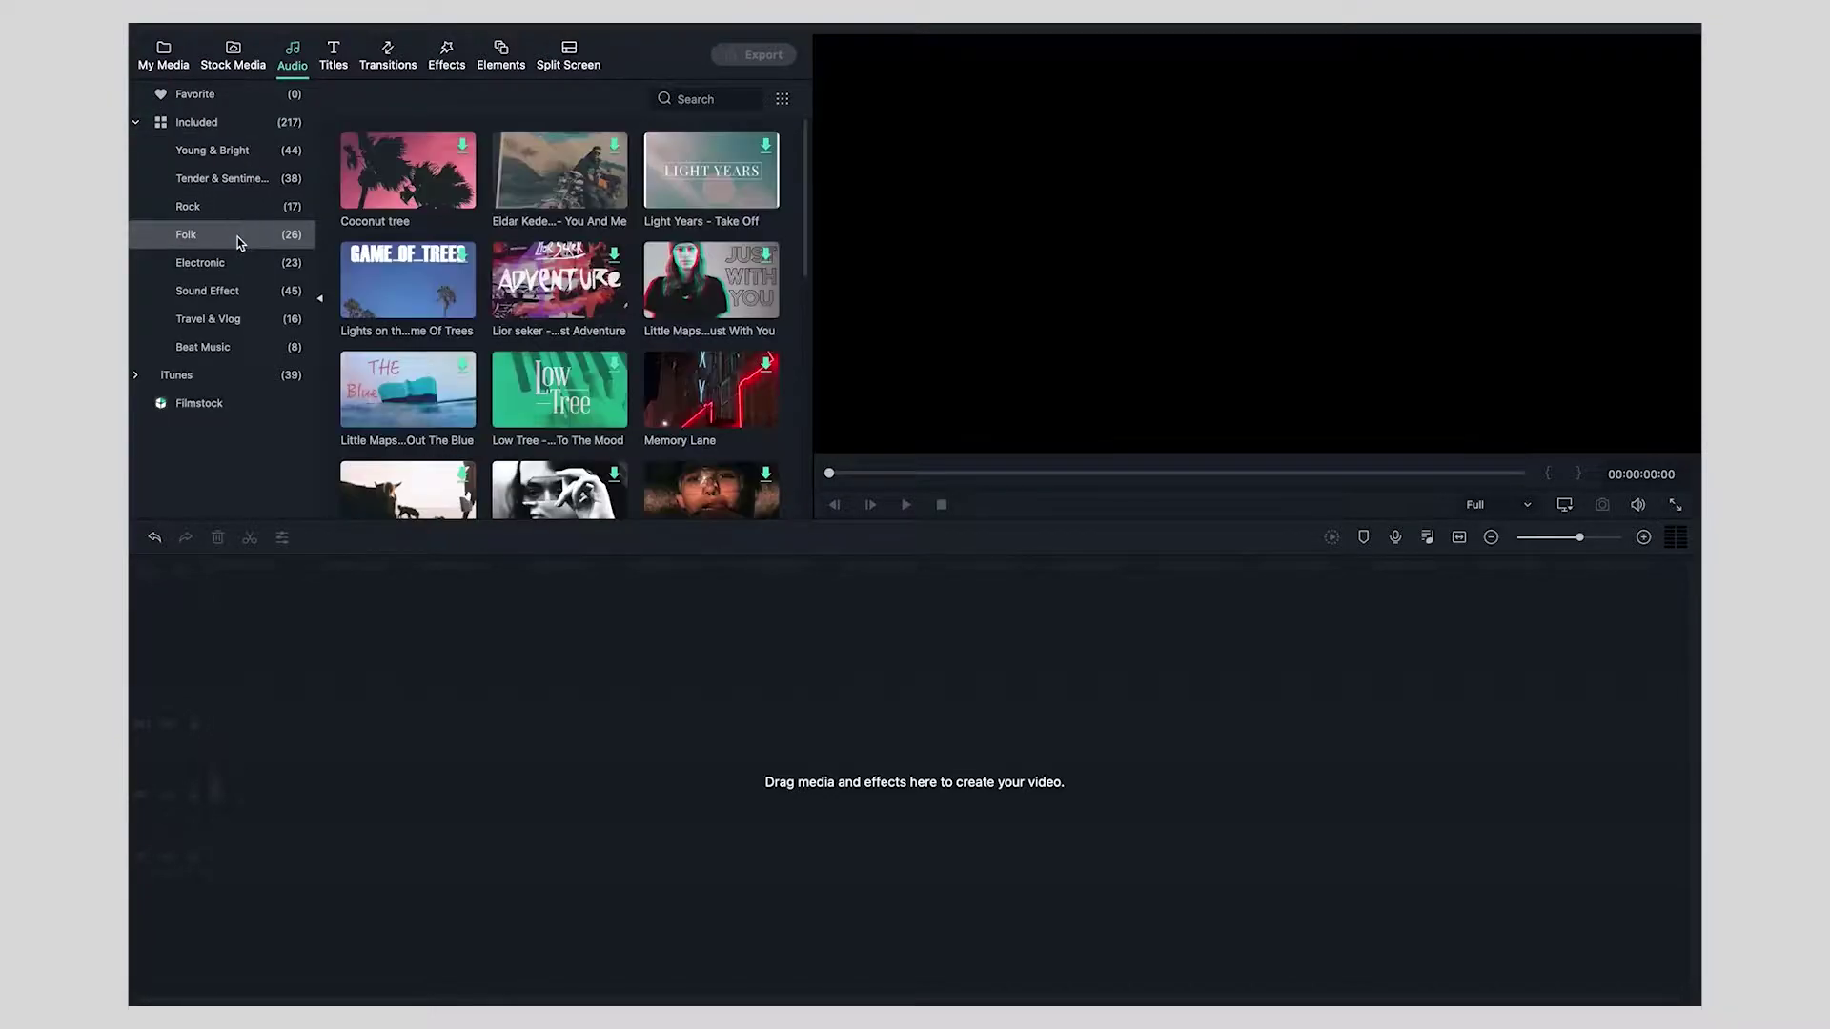
{"action": "left_click", "coordinate": [244, 319]}
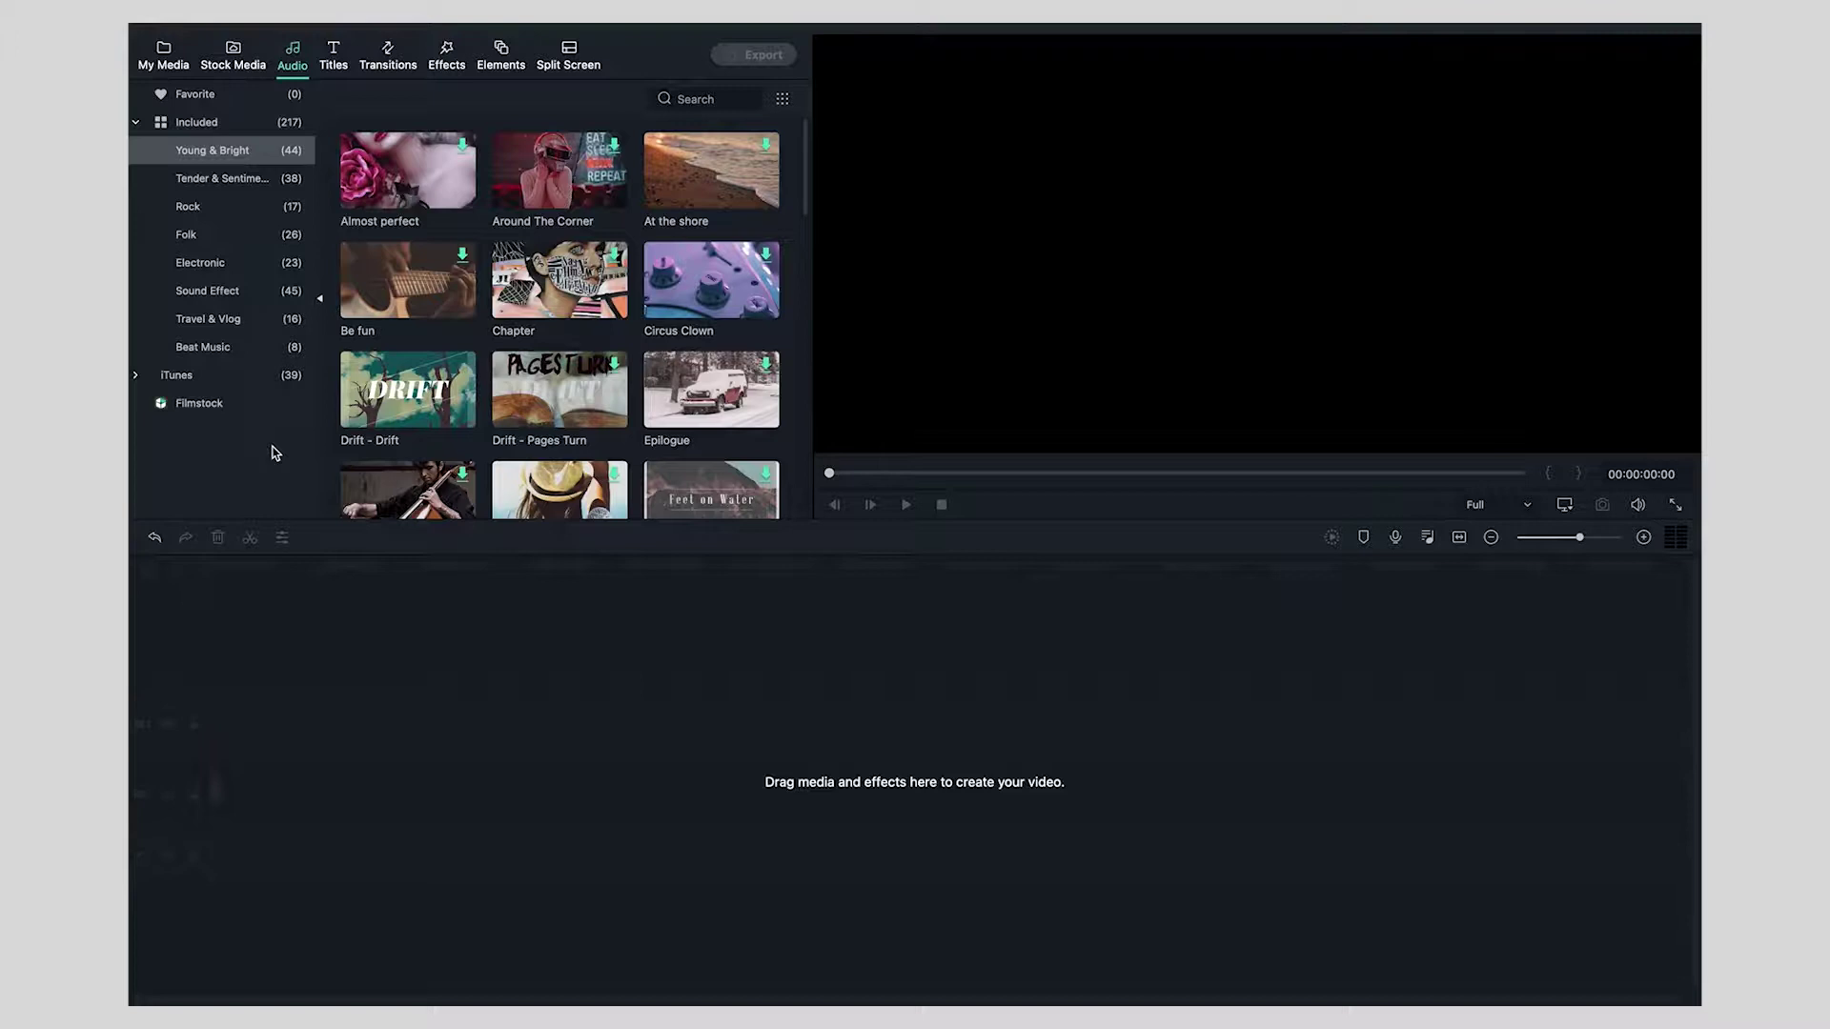
{"action": "left_click", "coordinate": [333, 65]}
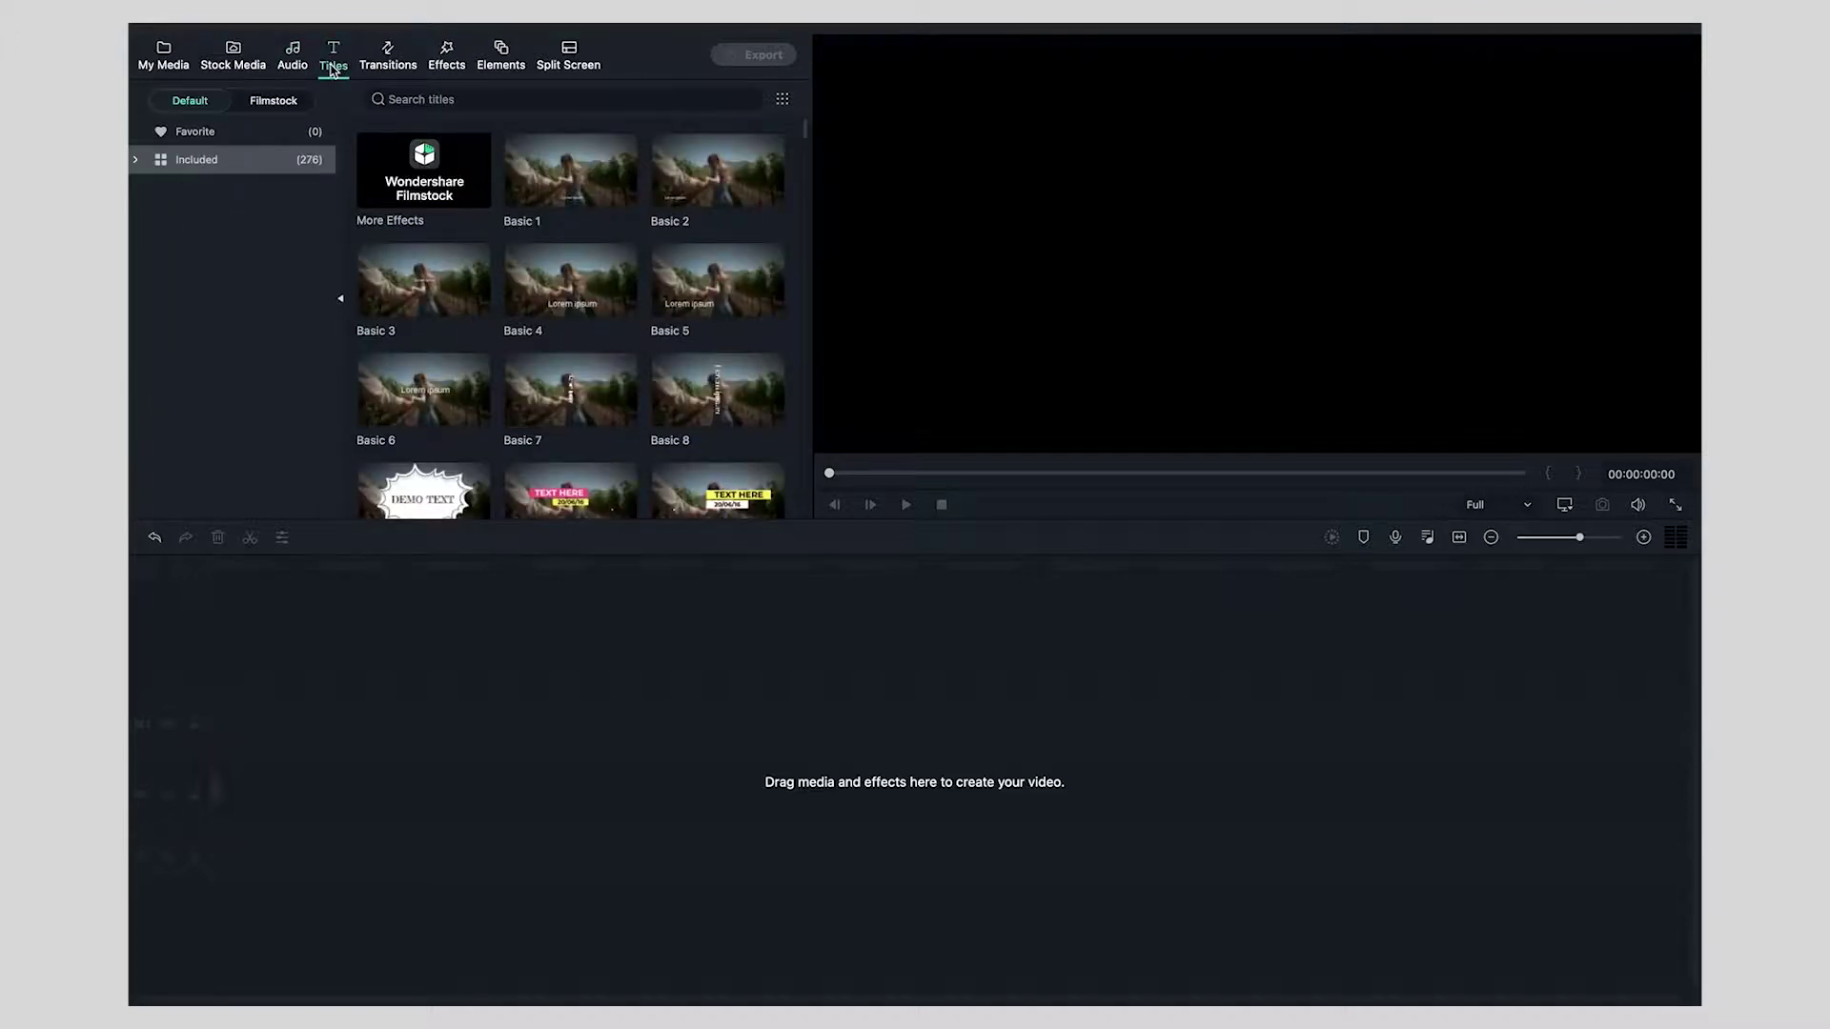
{"action": "left_click", "coordinate": [591, 489]}
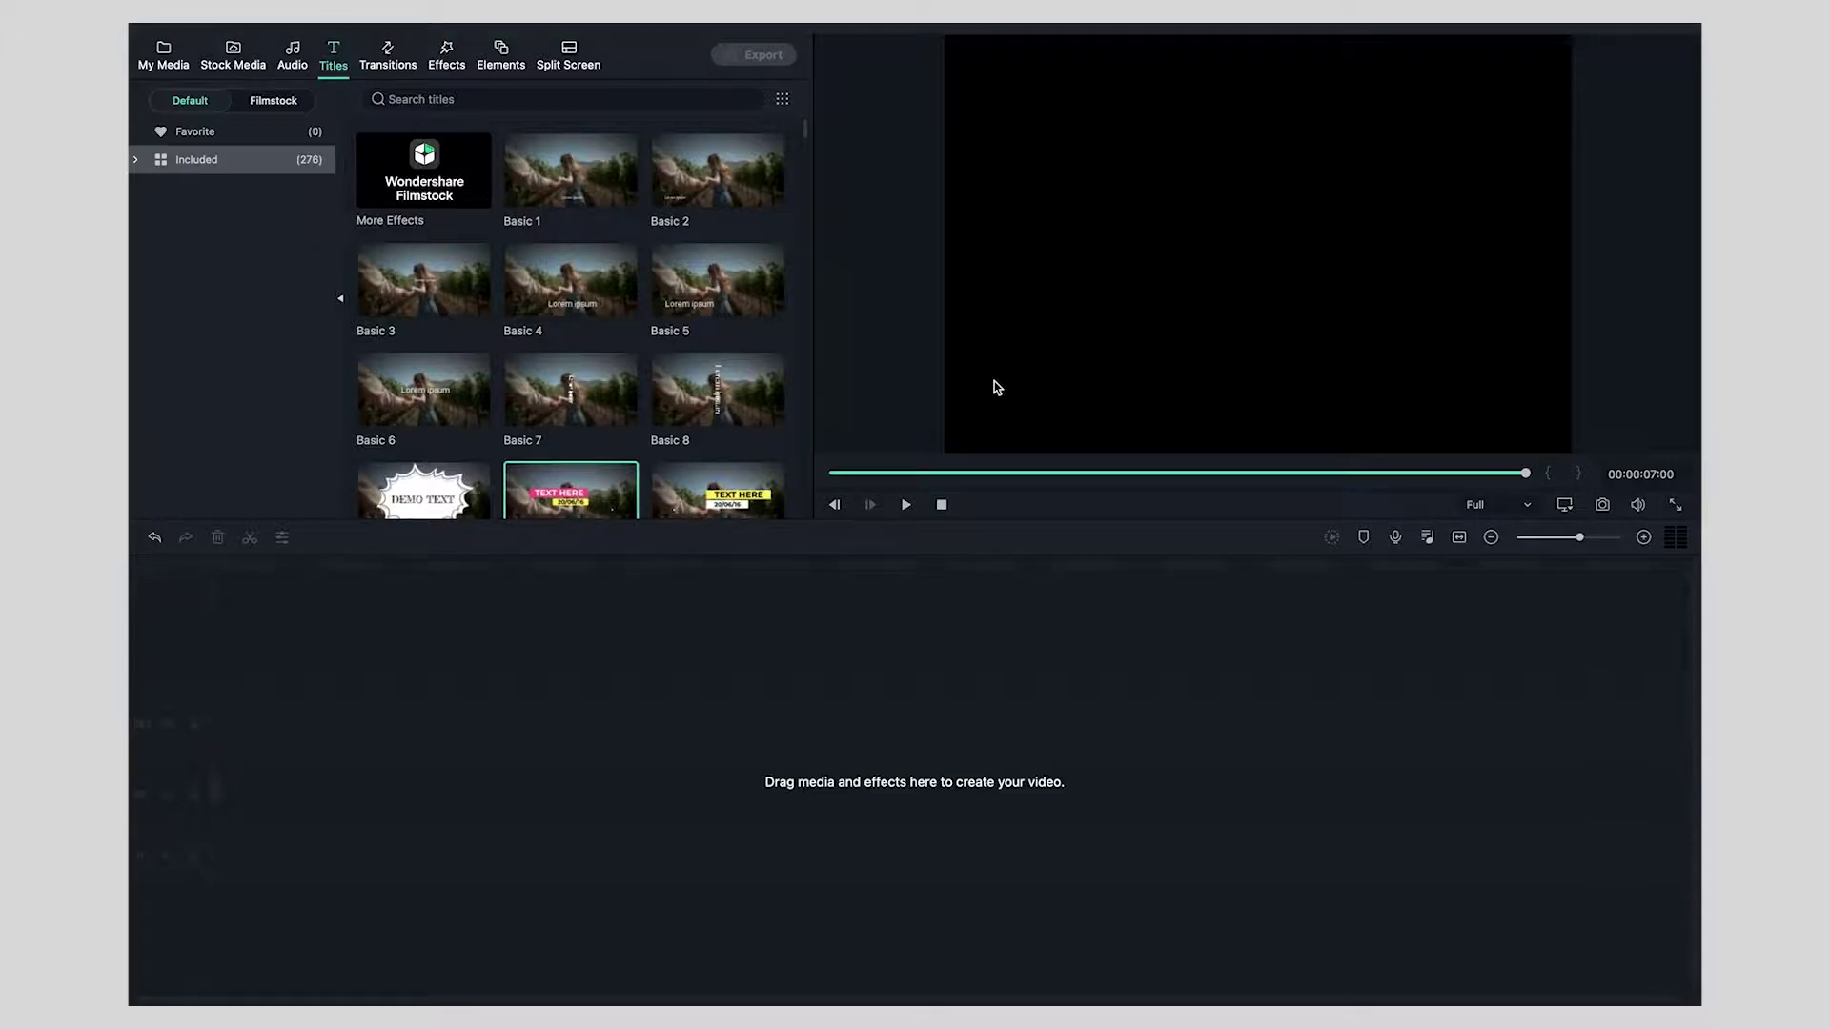
Browse the included transitions and preview Dissolve, Orb 1, Zoom and Wormhole 2.
{"action": "left_click", "coordinate": [384, 57]}
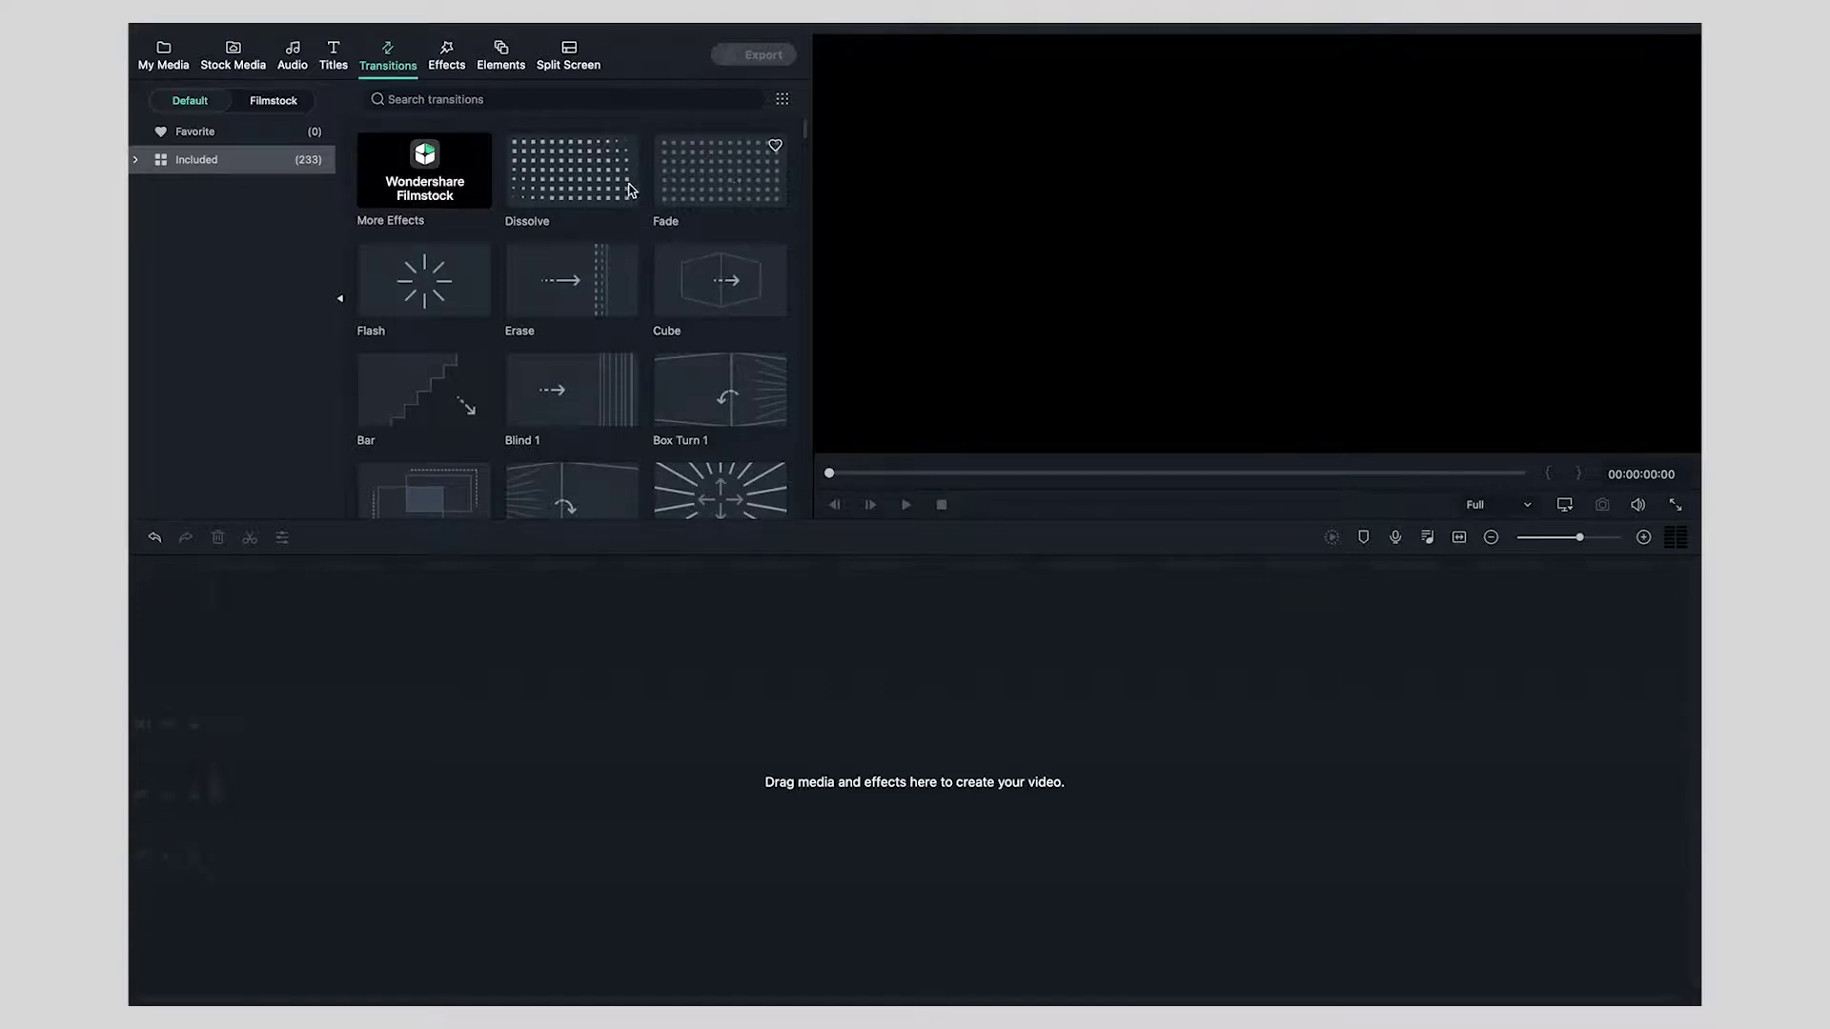
{"action": "left_click", "coordinate": [627, 189]}
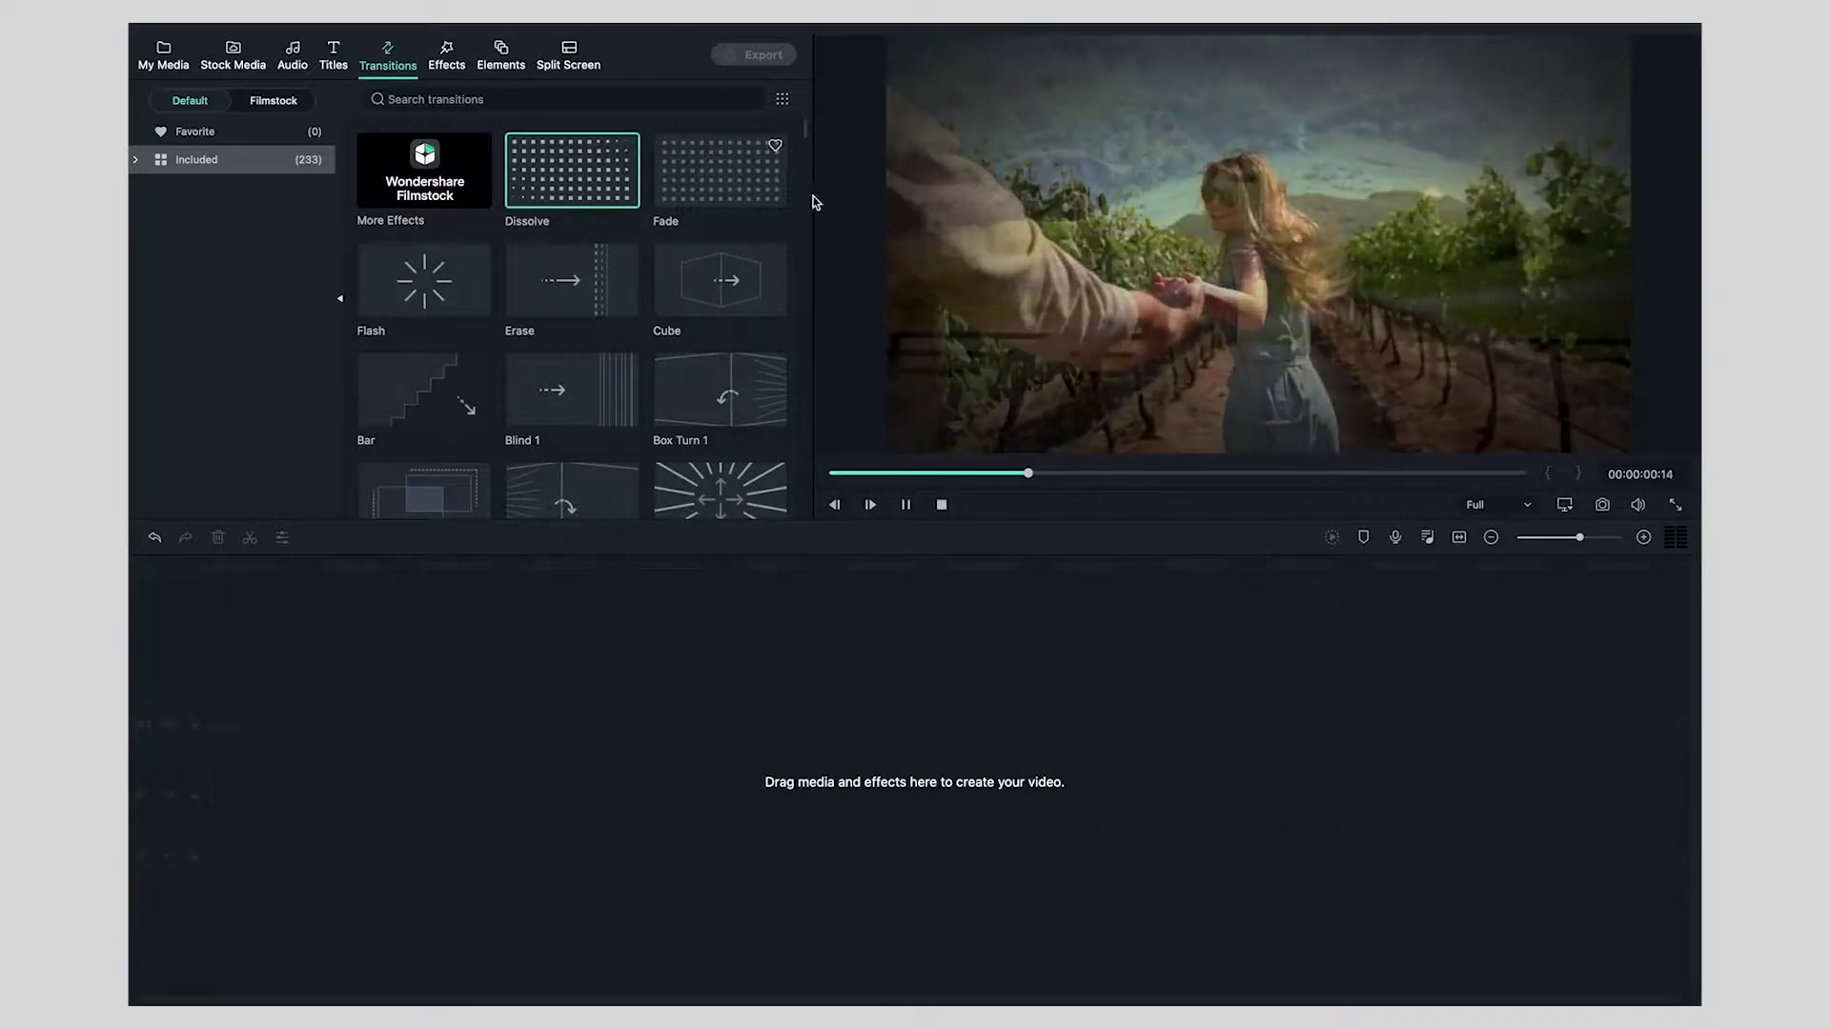
{"action": "scroll", "coordinate": [646, 231], "scroll_direction": "down", "scroll_amount": 2}
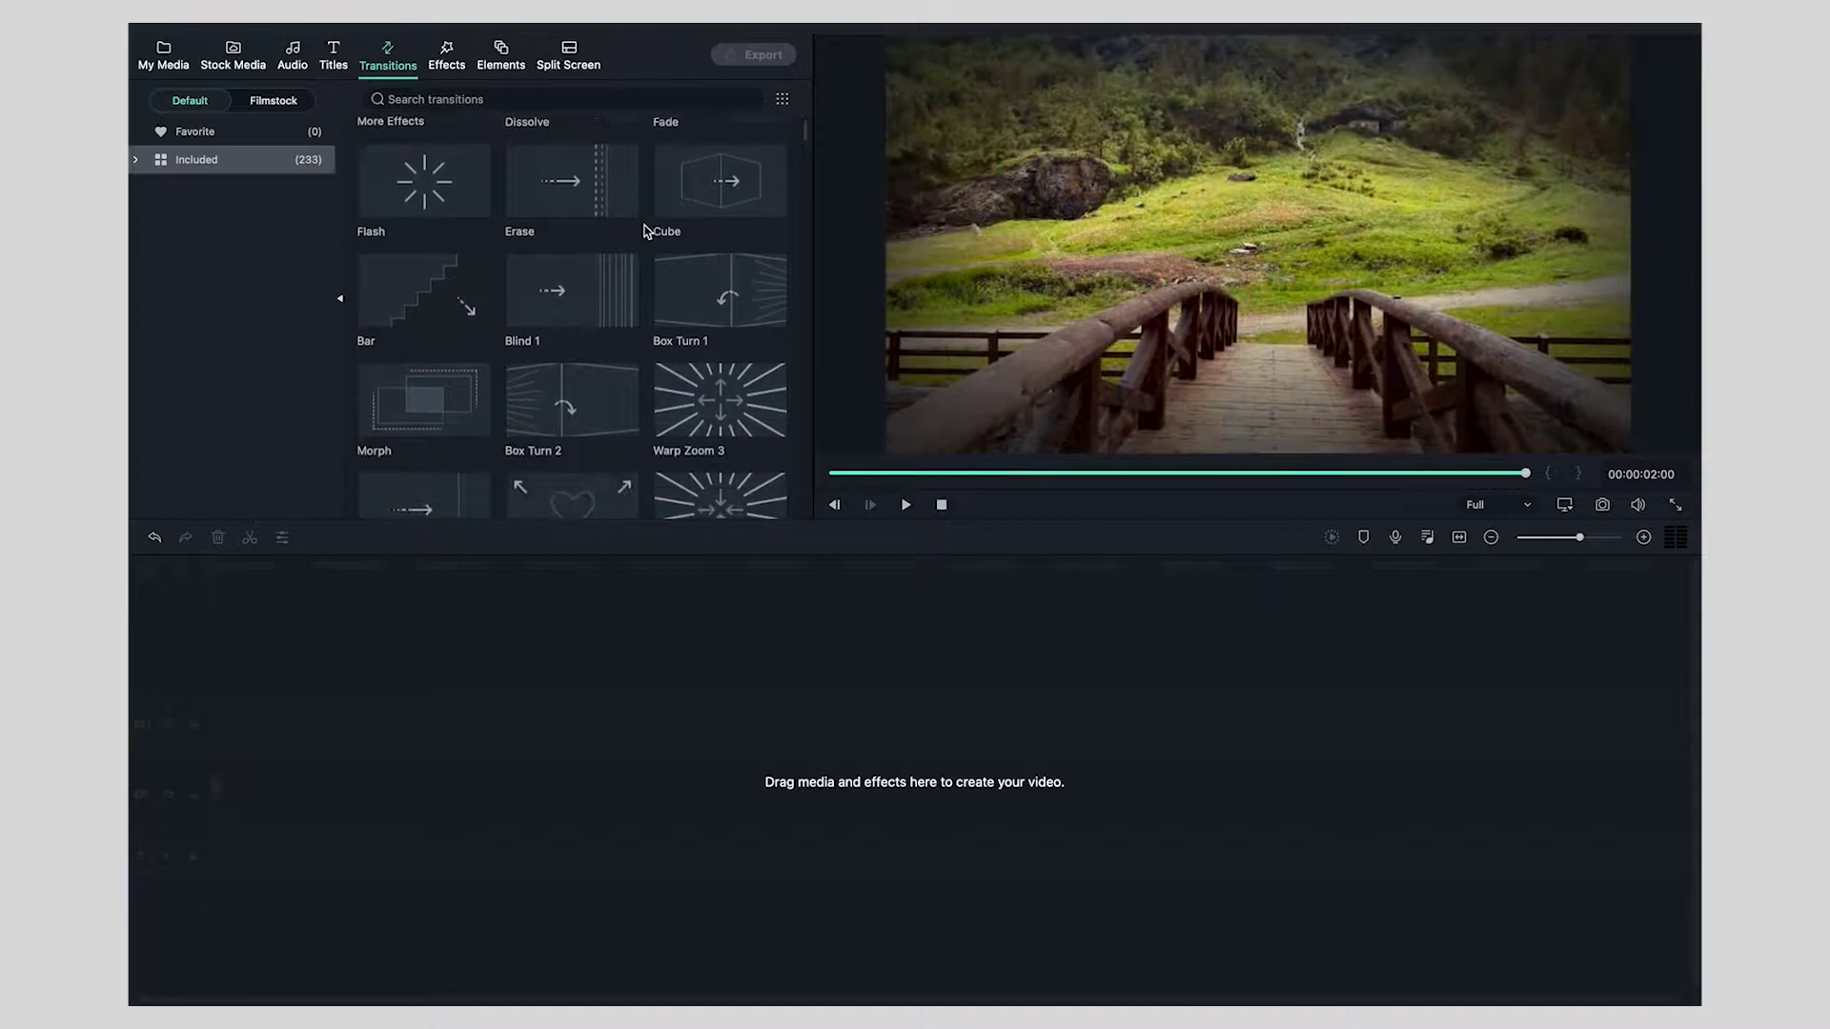
{"action": "scroll", "coordinate": [646, 231], "scroll_direction": "down", "scroll_amount": 10}
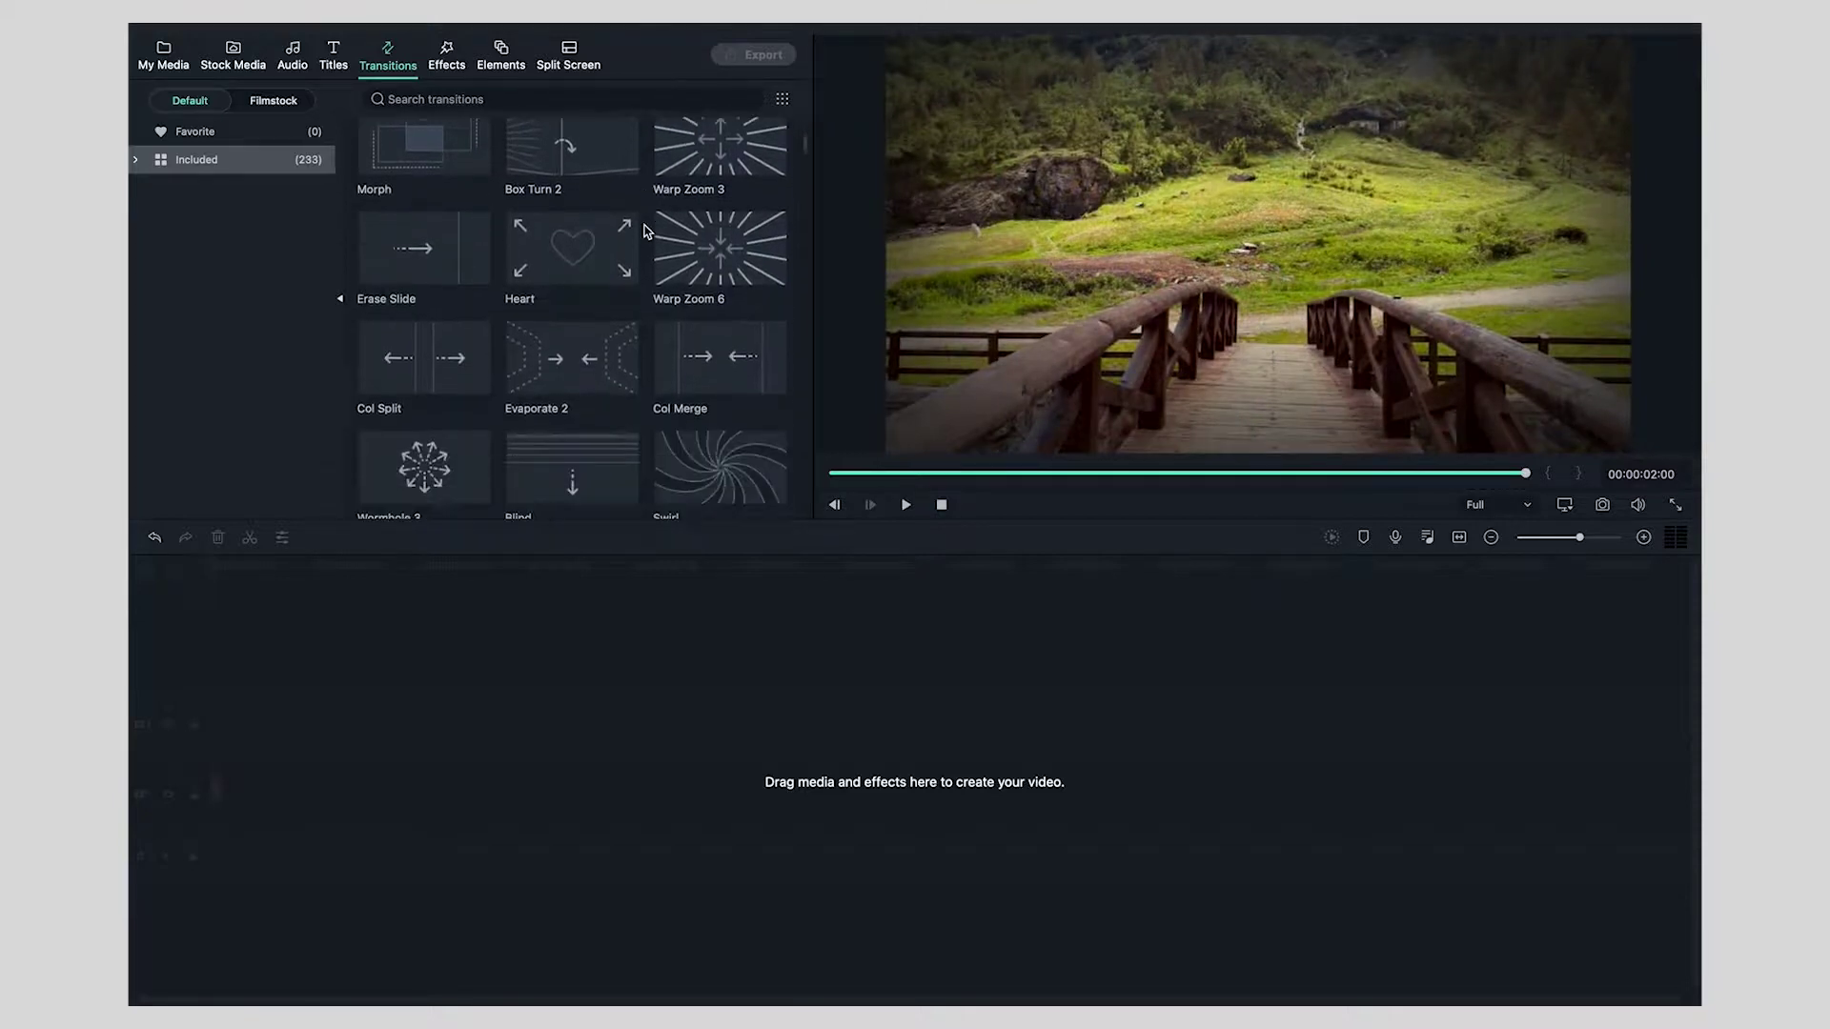
{"action": "scroll", "coordinate": [645, 230], "scroll_direction": "down", "scroll_amount": 2}
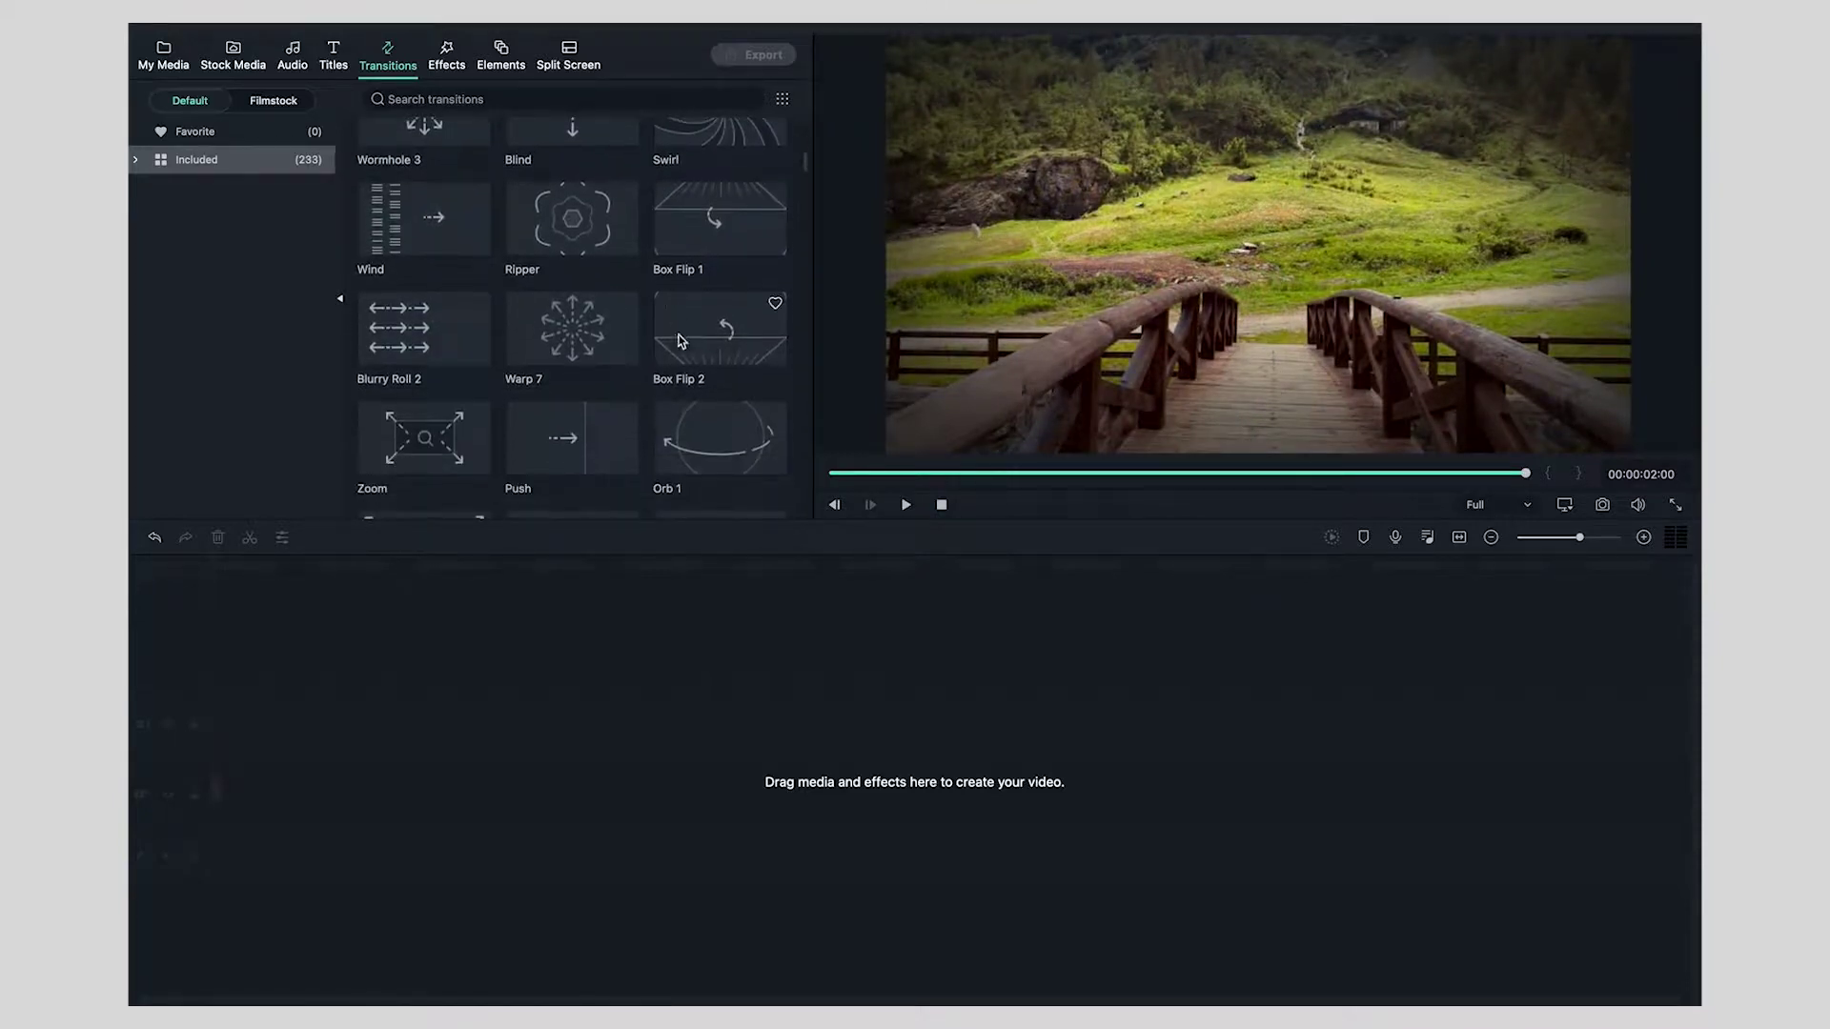
{"action": "left_click", "coordinate": [692, 440]}
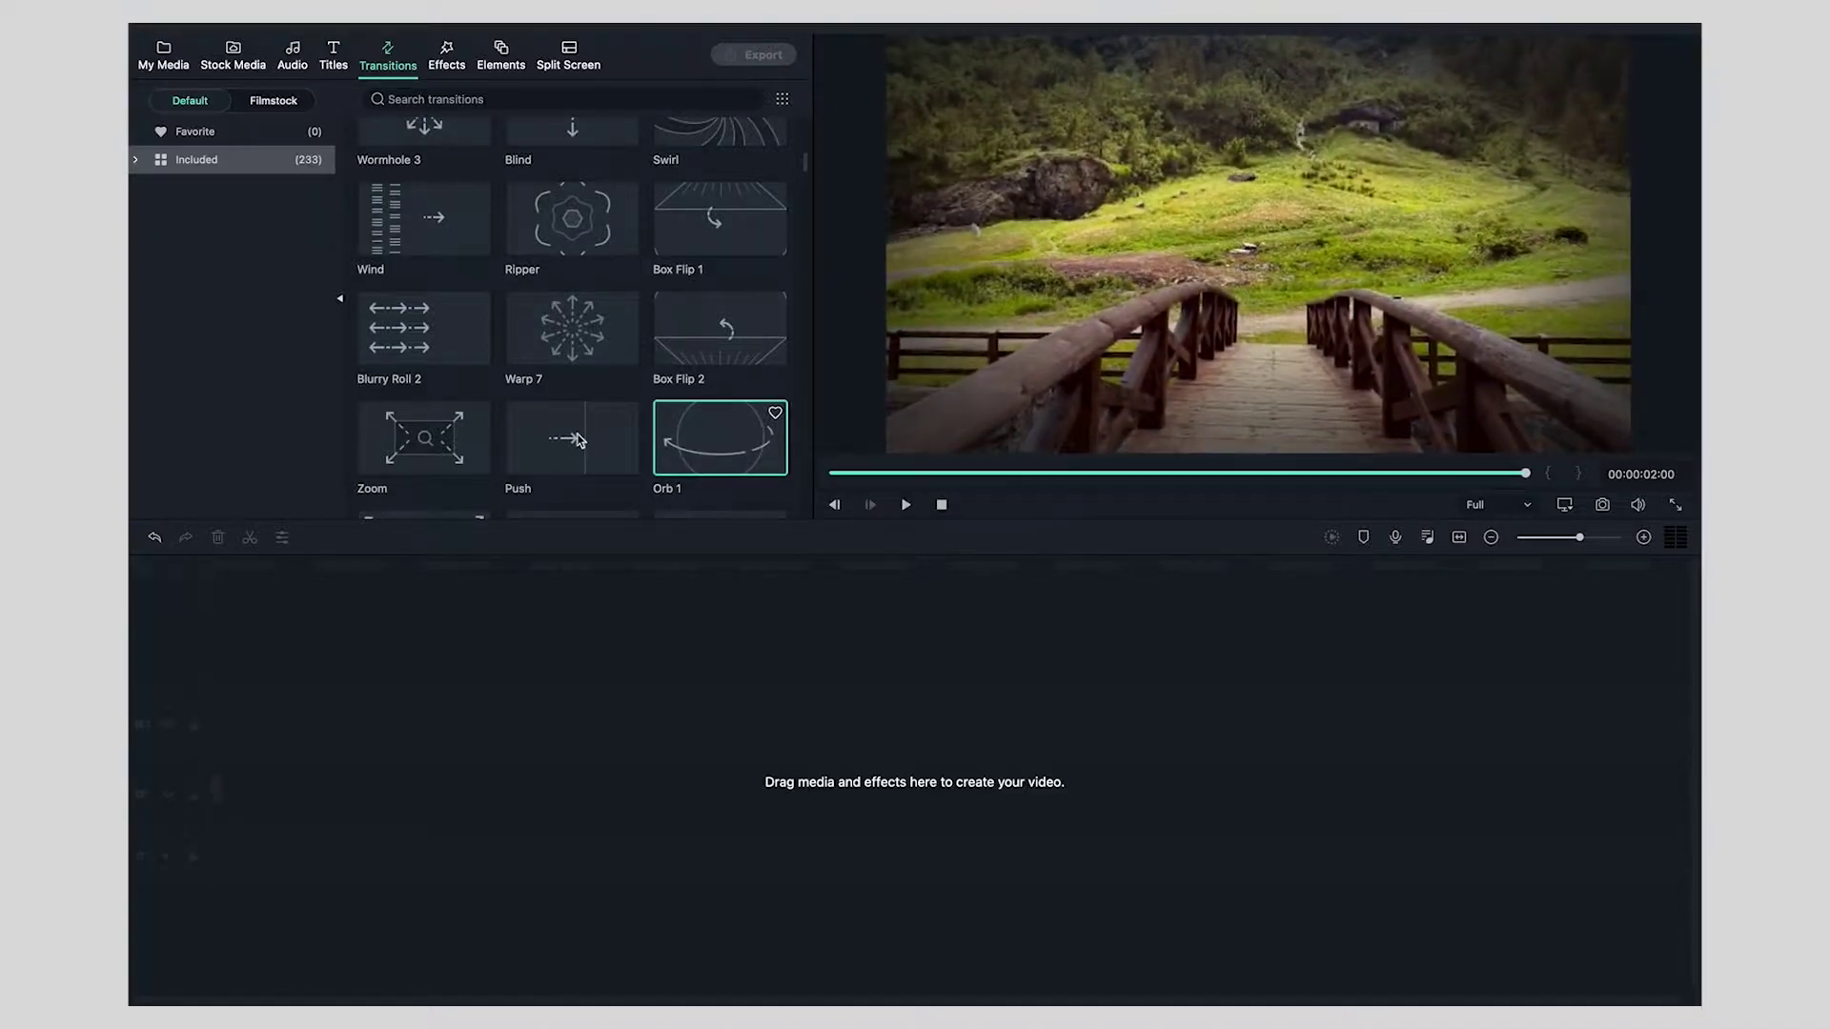
{"action": "left_click", "coordinate": [426, 439]}
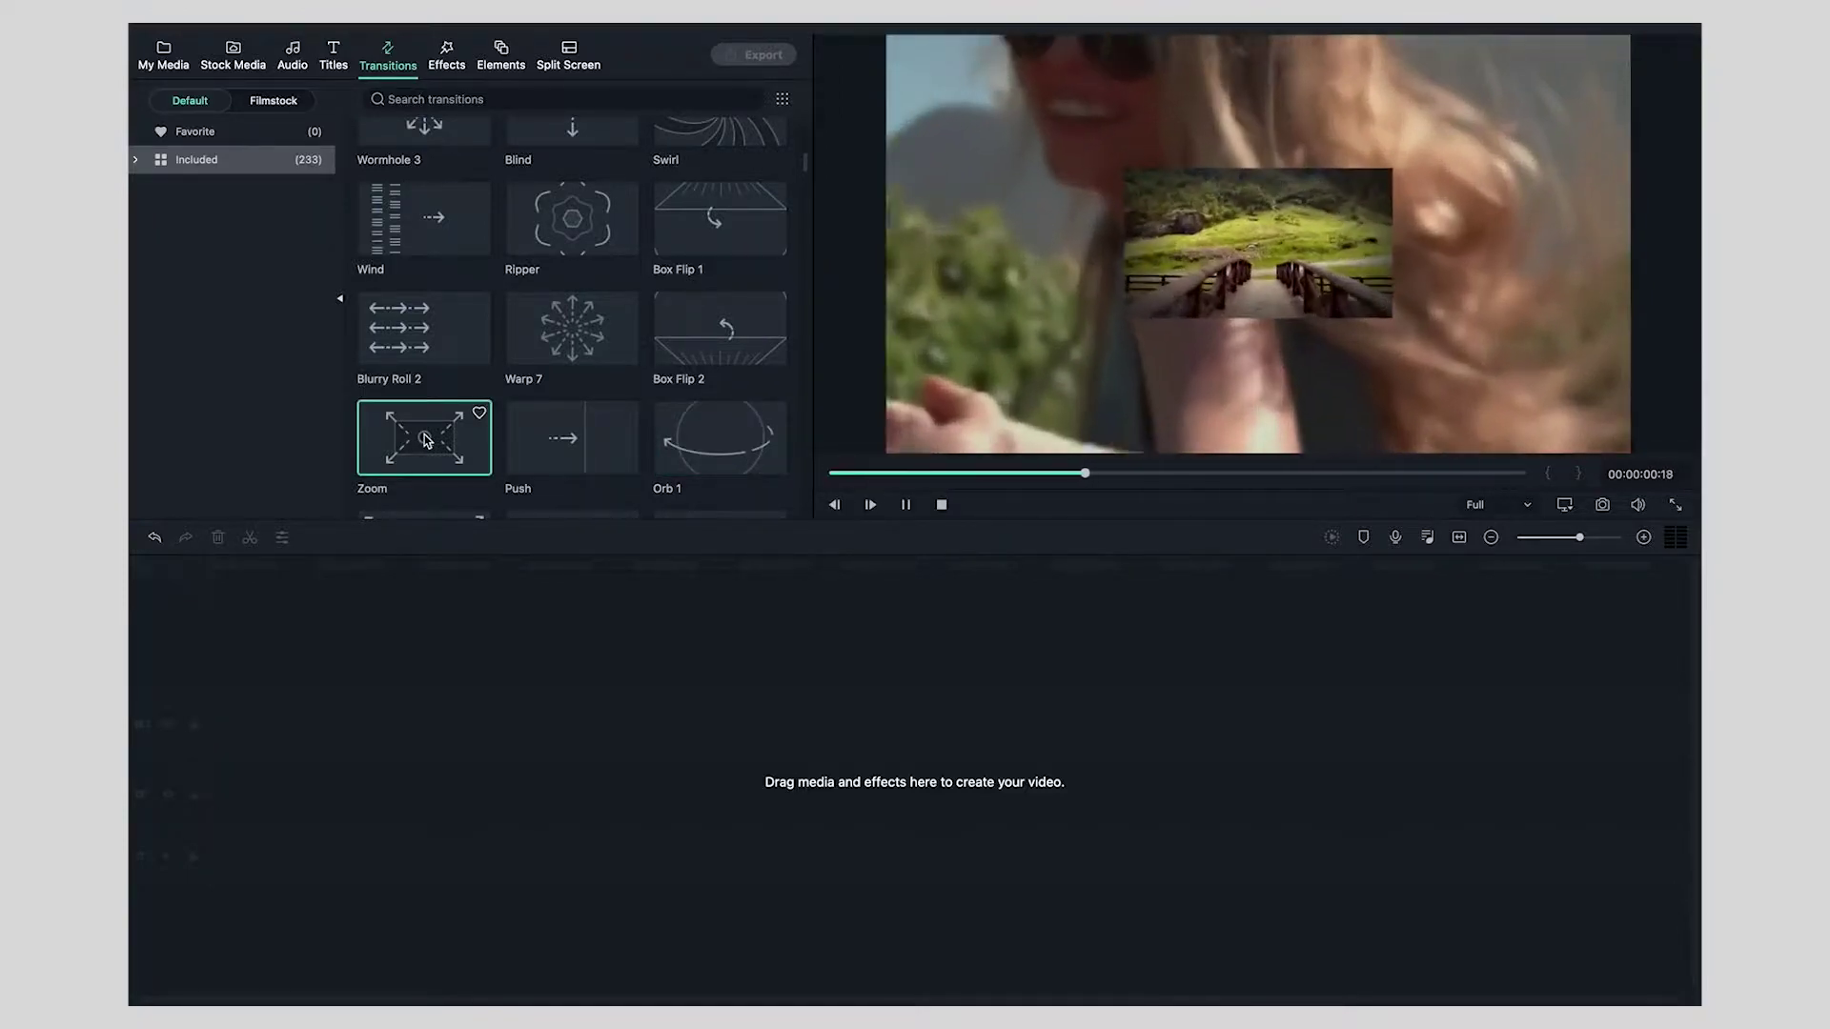
{"action": "scroll", "coordinate": [612, 248], "scroll_direction": "down", "scroll_amount": 10}
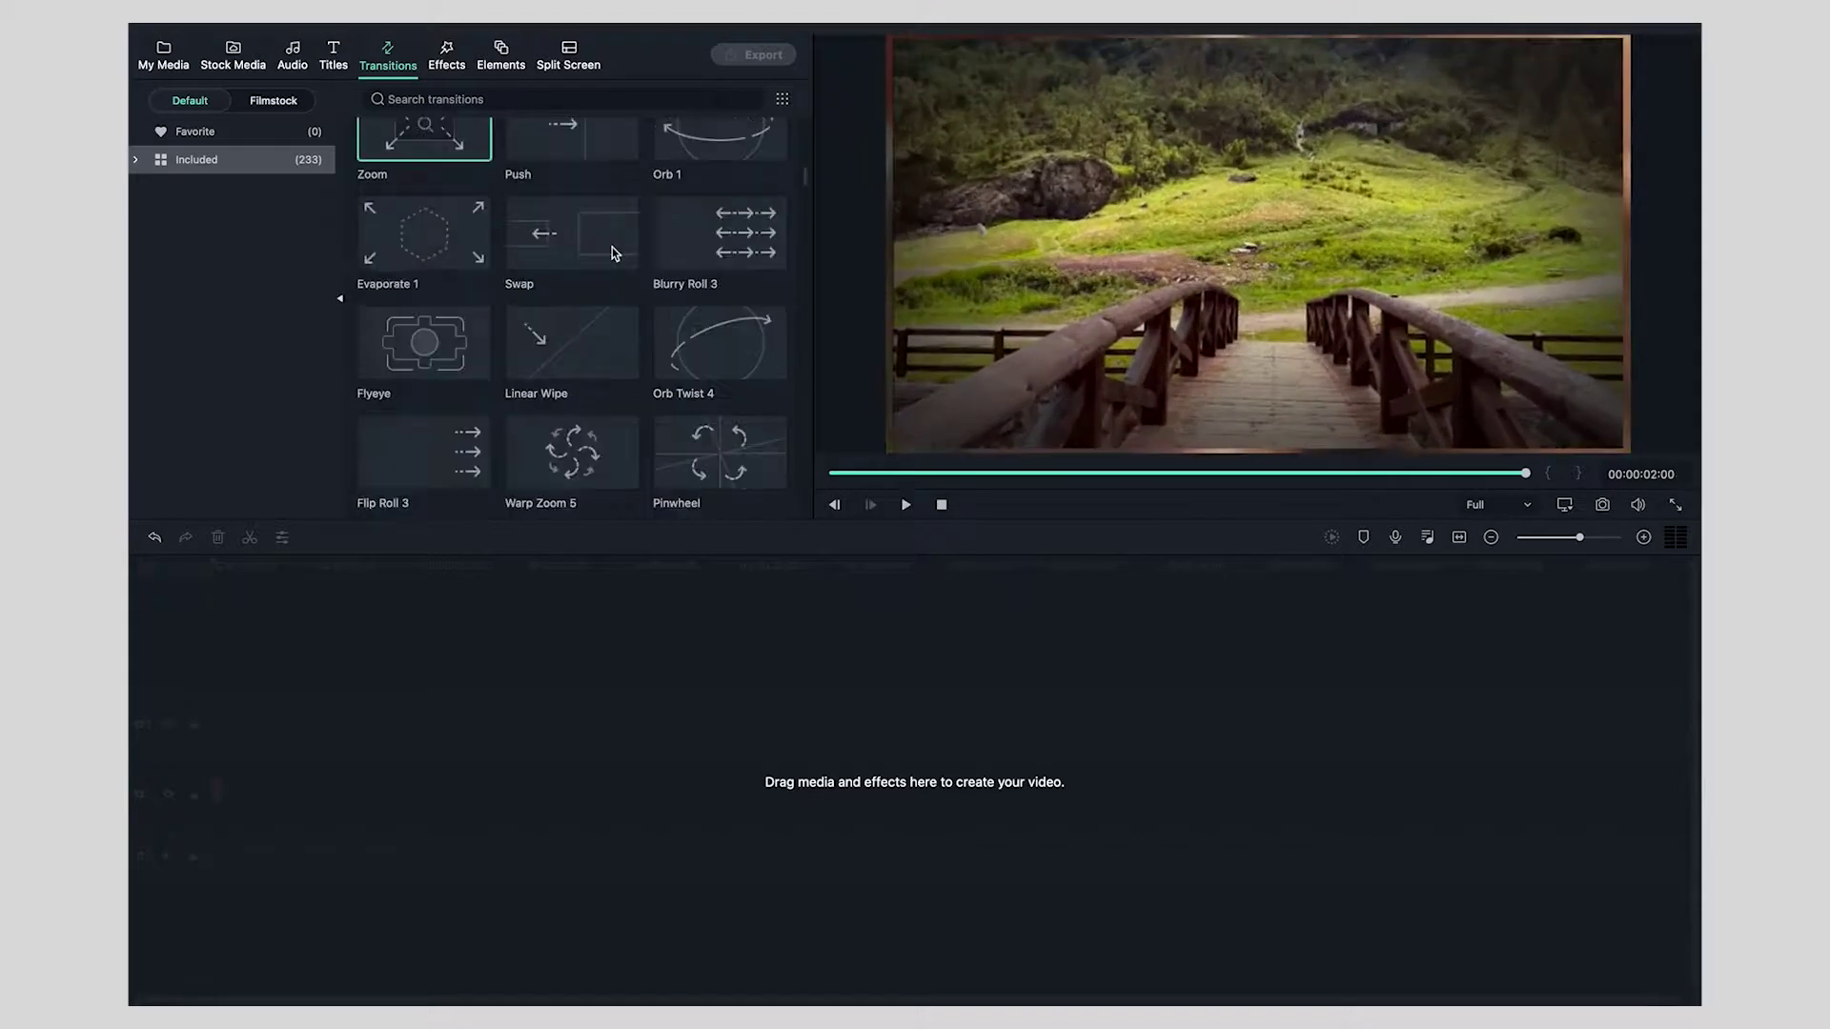
{"action": "left_click", "coordinate": [577, 360]}
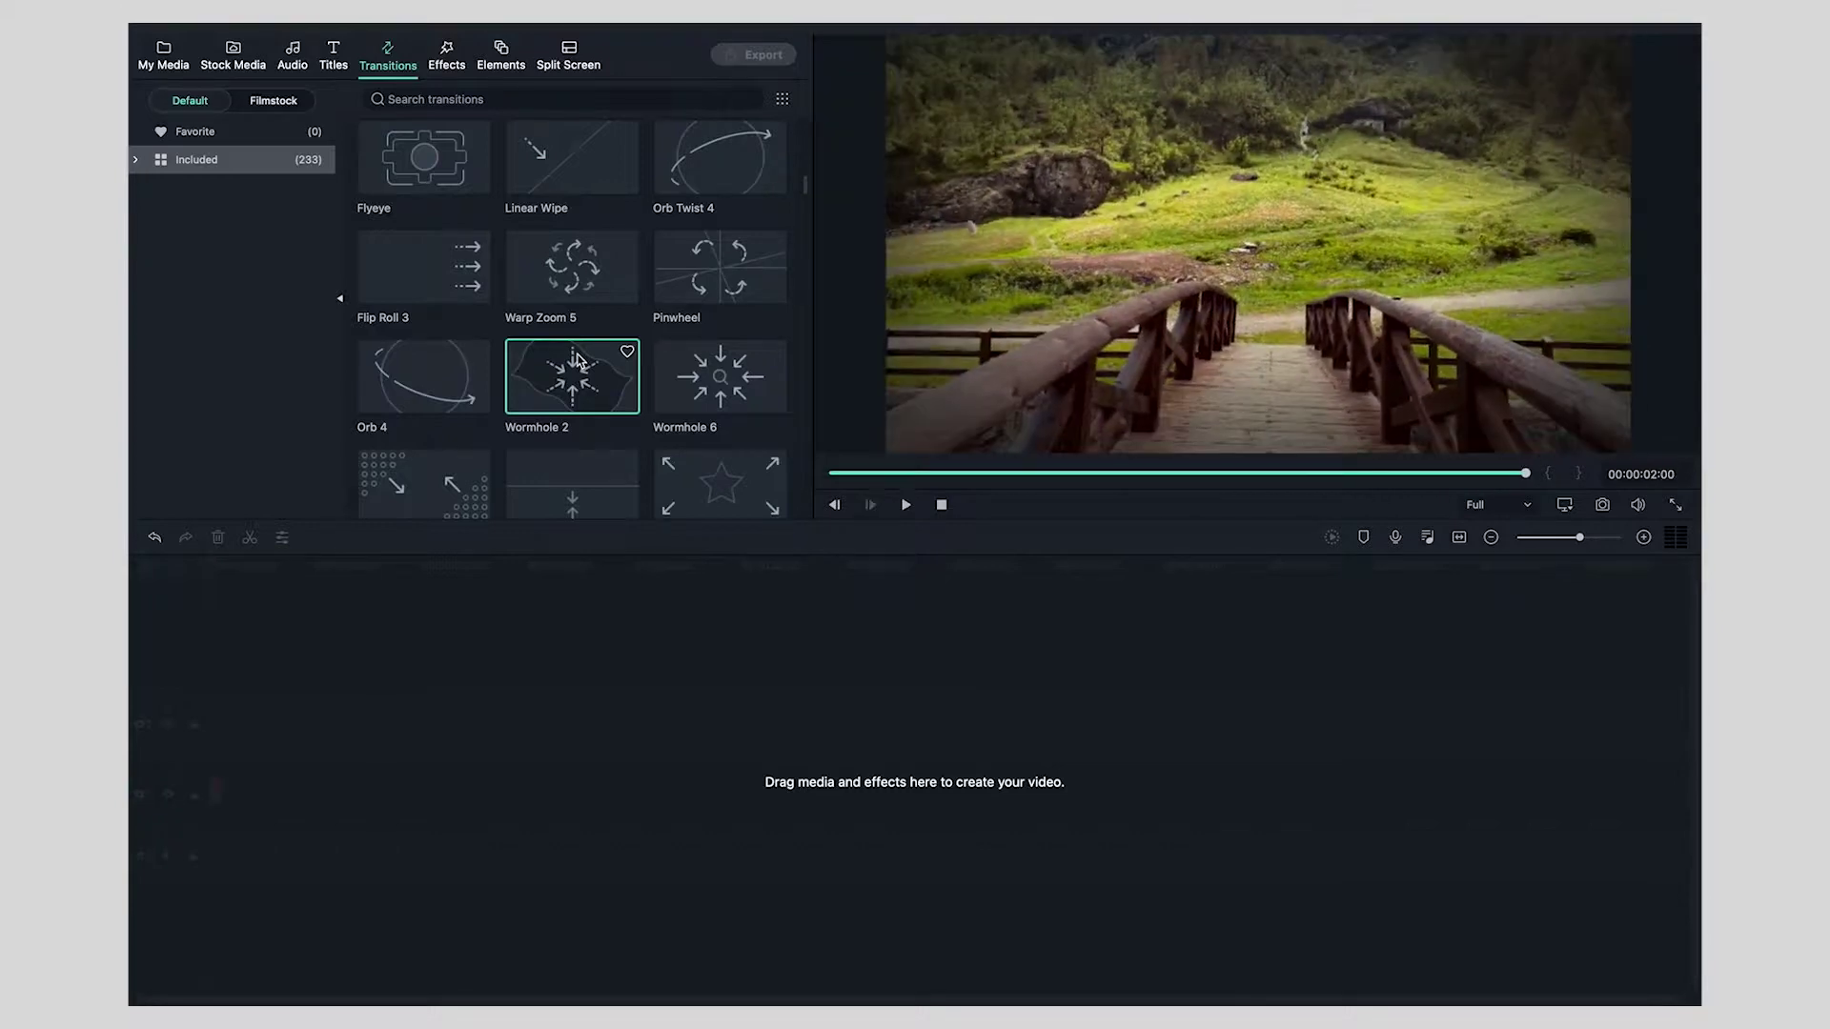
Browse the included effects and preview Bad TV Signal.
{"action": "left_click", "coordinate": [447, 55]}
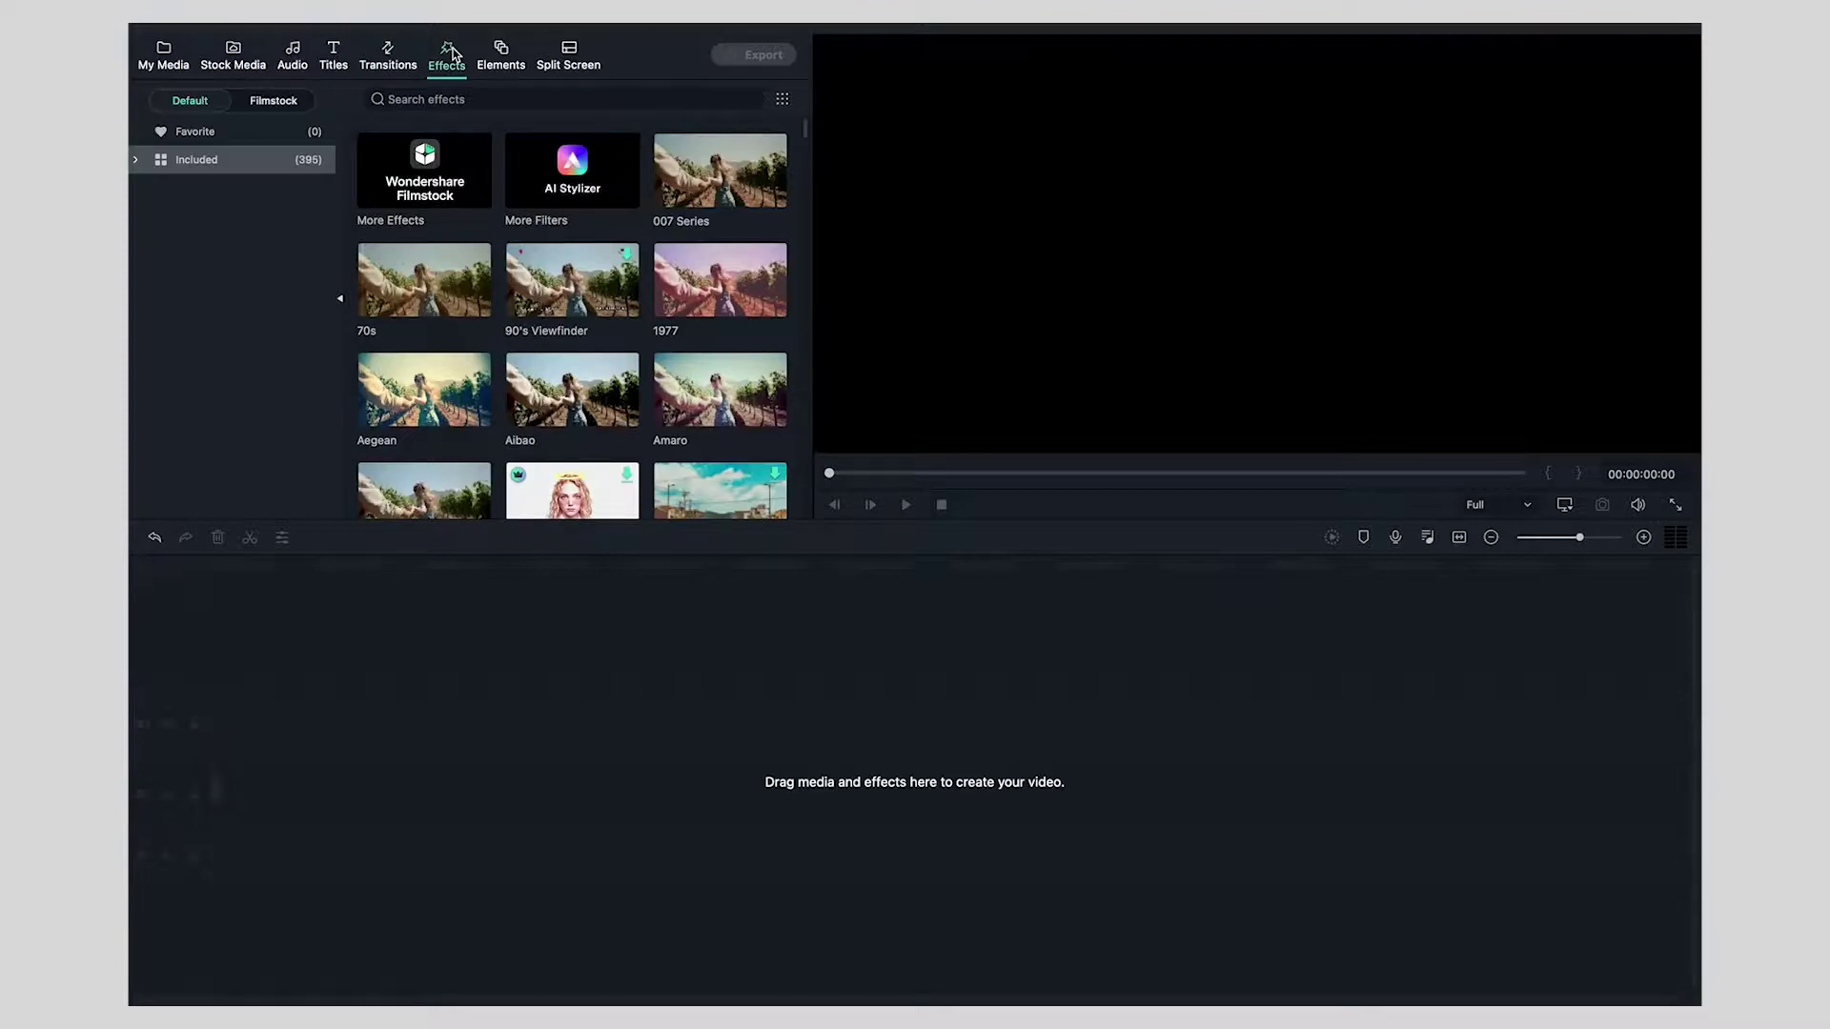
{"action": "scroll", "coordinate": [587, 369], "scroll_direction": "down", "scroll_amount": 3}
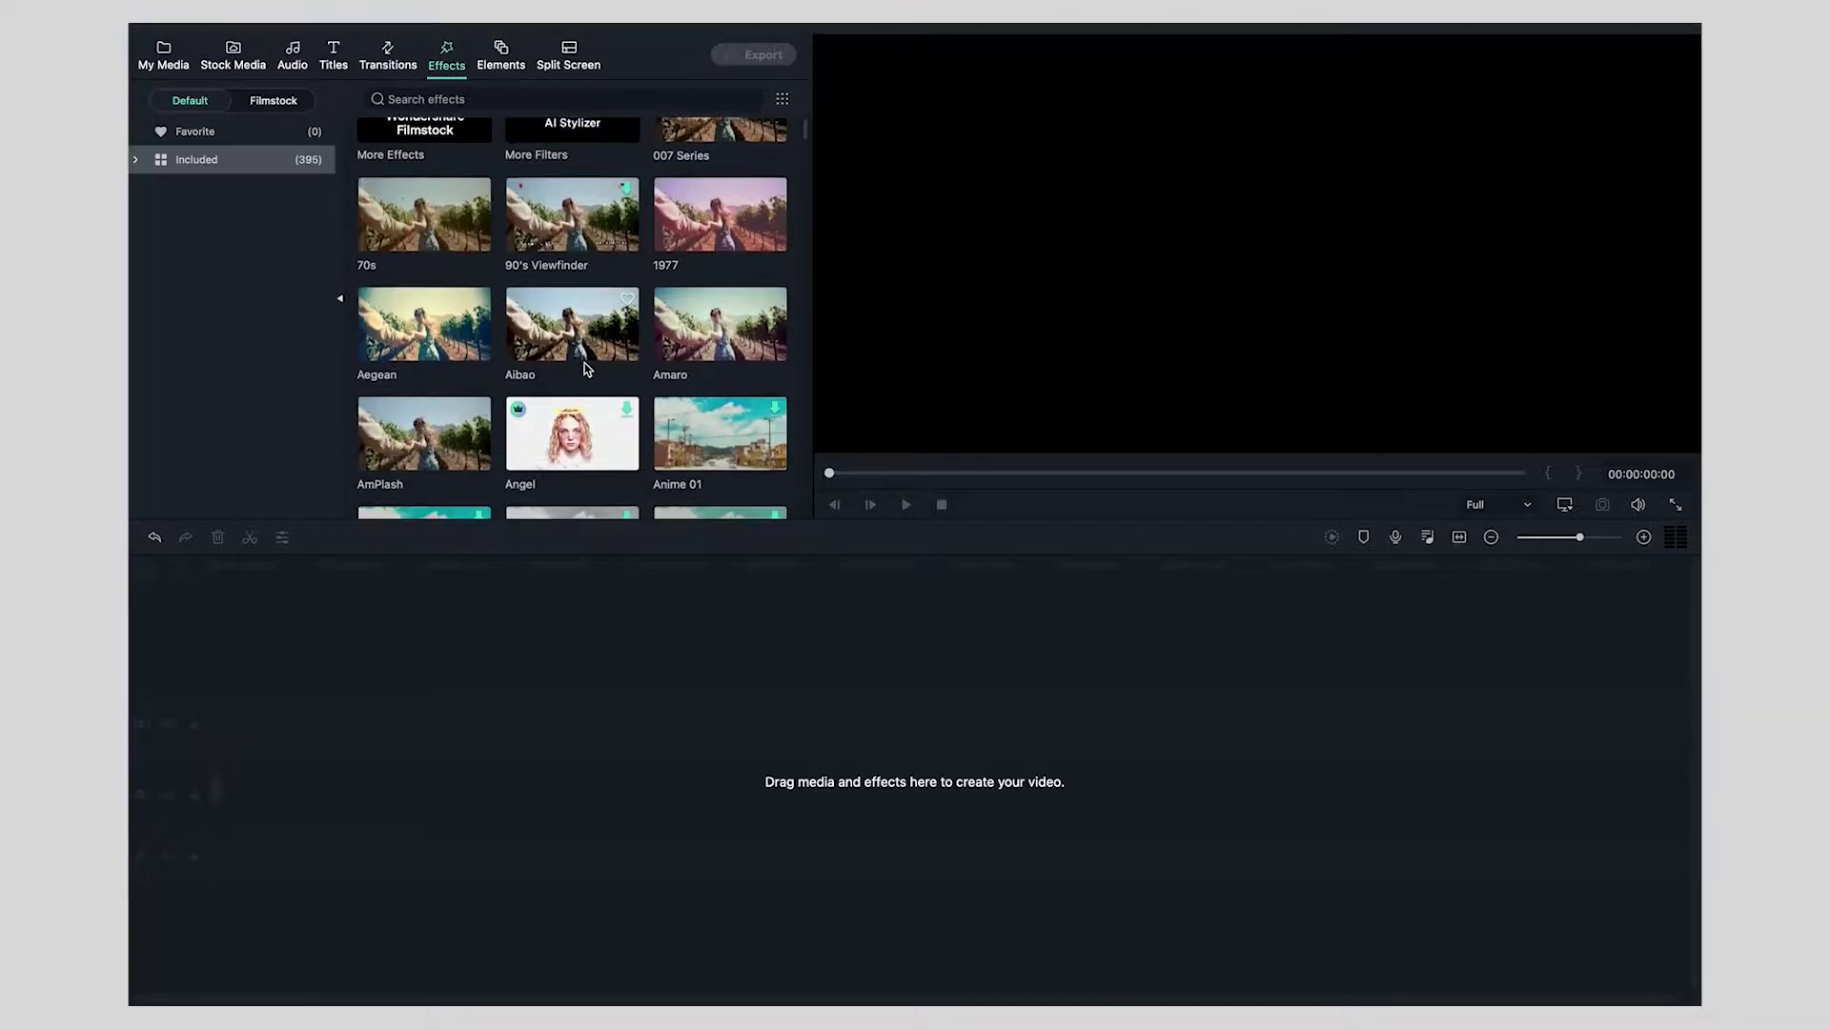
{"action": "scroll", "coordinate": [586, 369], "scroll_direction": "down", "scroll_amount": 4}
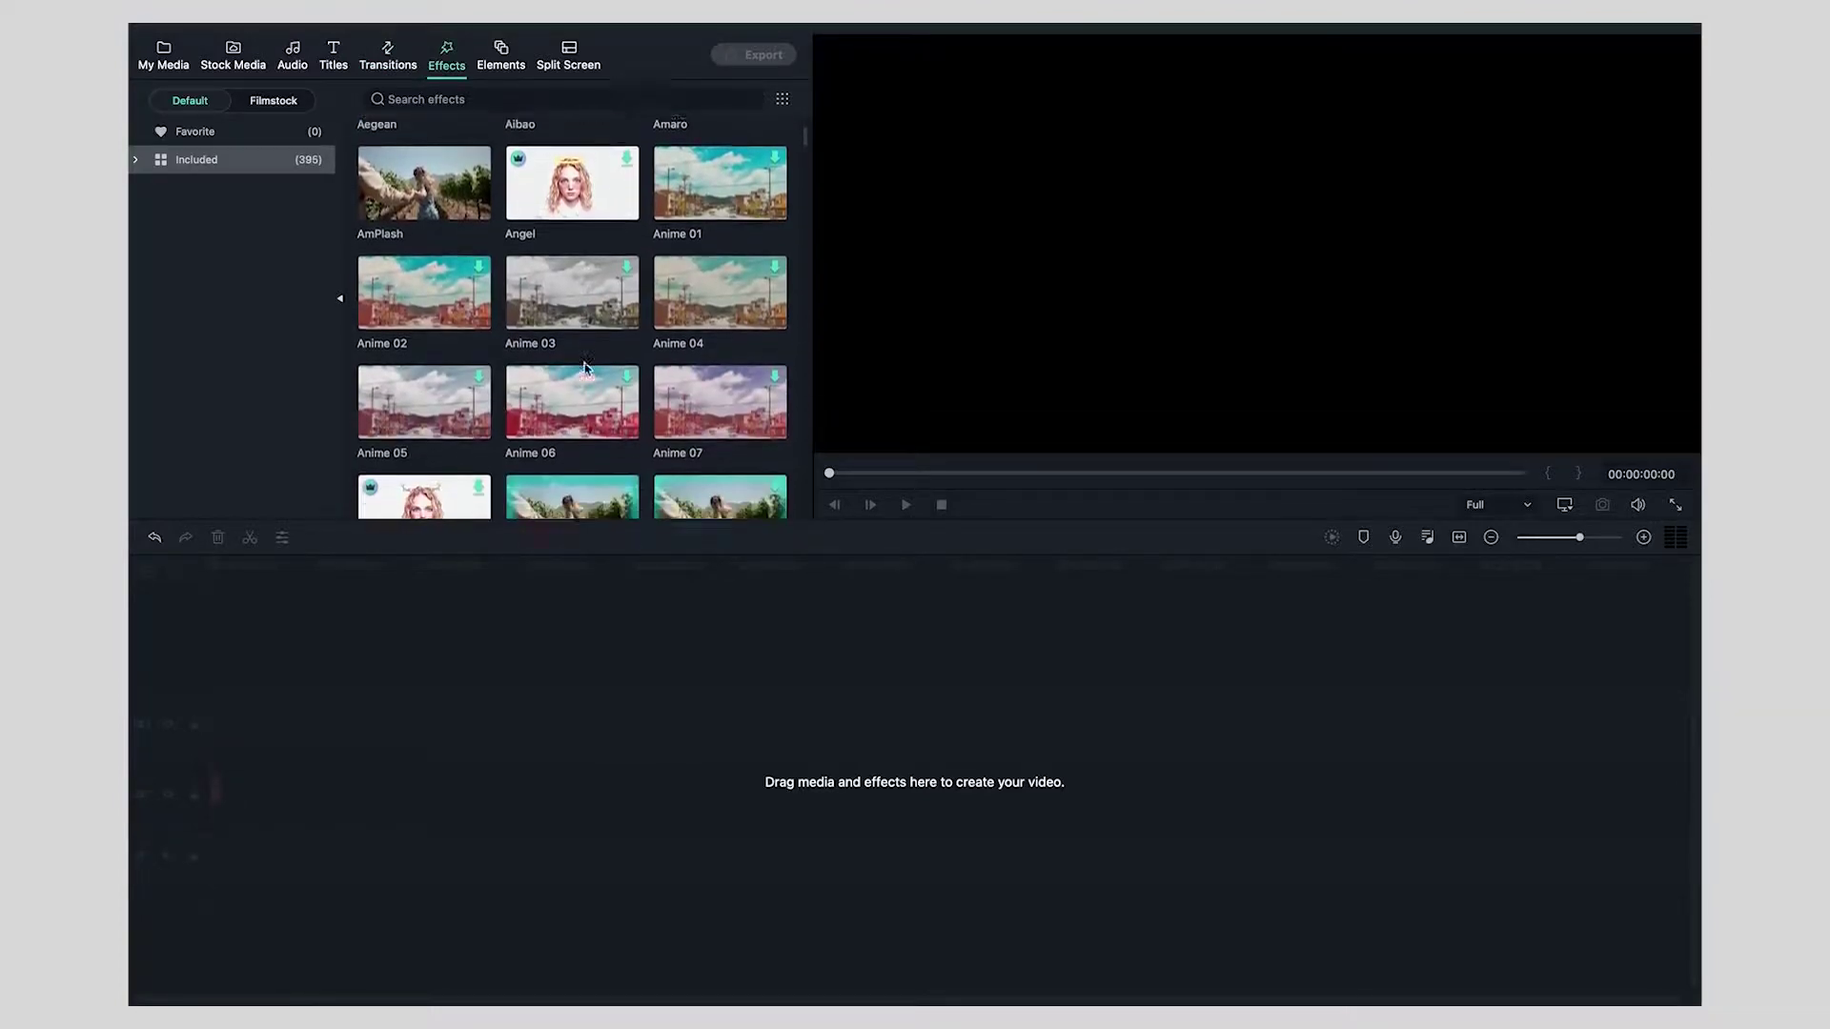
{"action": "scroll", "coordinate": [586, 370], "scroll_direction": "down", "scroll_amount": 2}
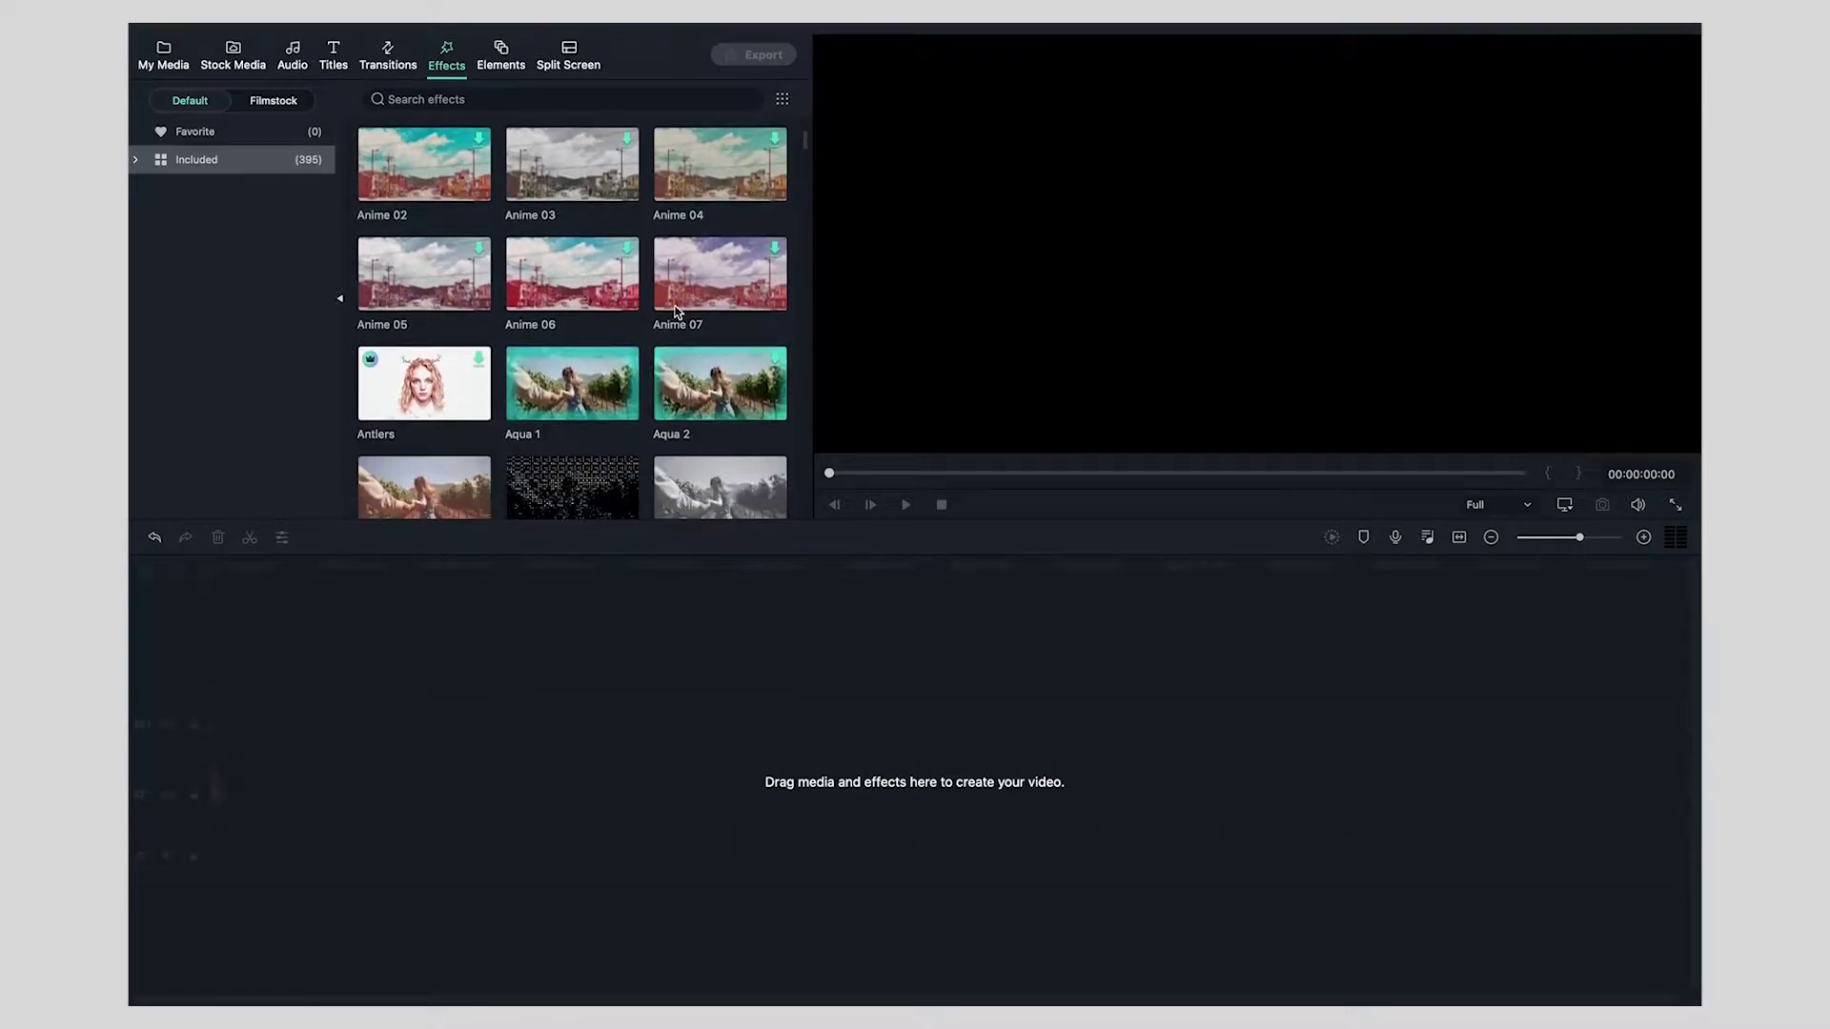
{"action": "scroll", "coordinate": [626, 376], "scroll_direction": "down", "scroll_amount": 2}
{"action": "scroll", "coordinate": [617, 345], "scroll_direction": "up", "scroll_amount": 3}
{"action": "scroll", "coordinate": [618, 345], "scroll_direction": "down", "scroll_amount": 2}
{"action": "scroll", "coordinate": [617, 347], "scroll_direction": "down", "scroll_amount": 2}
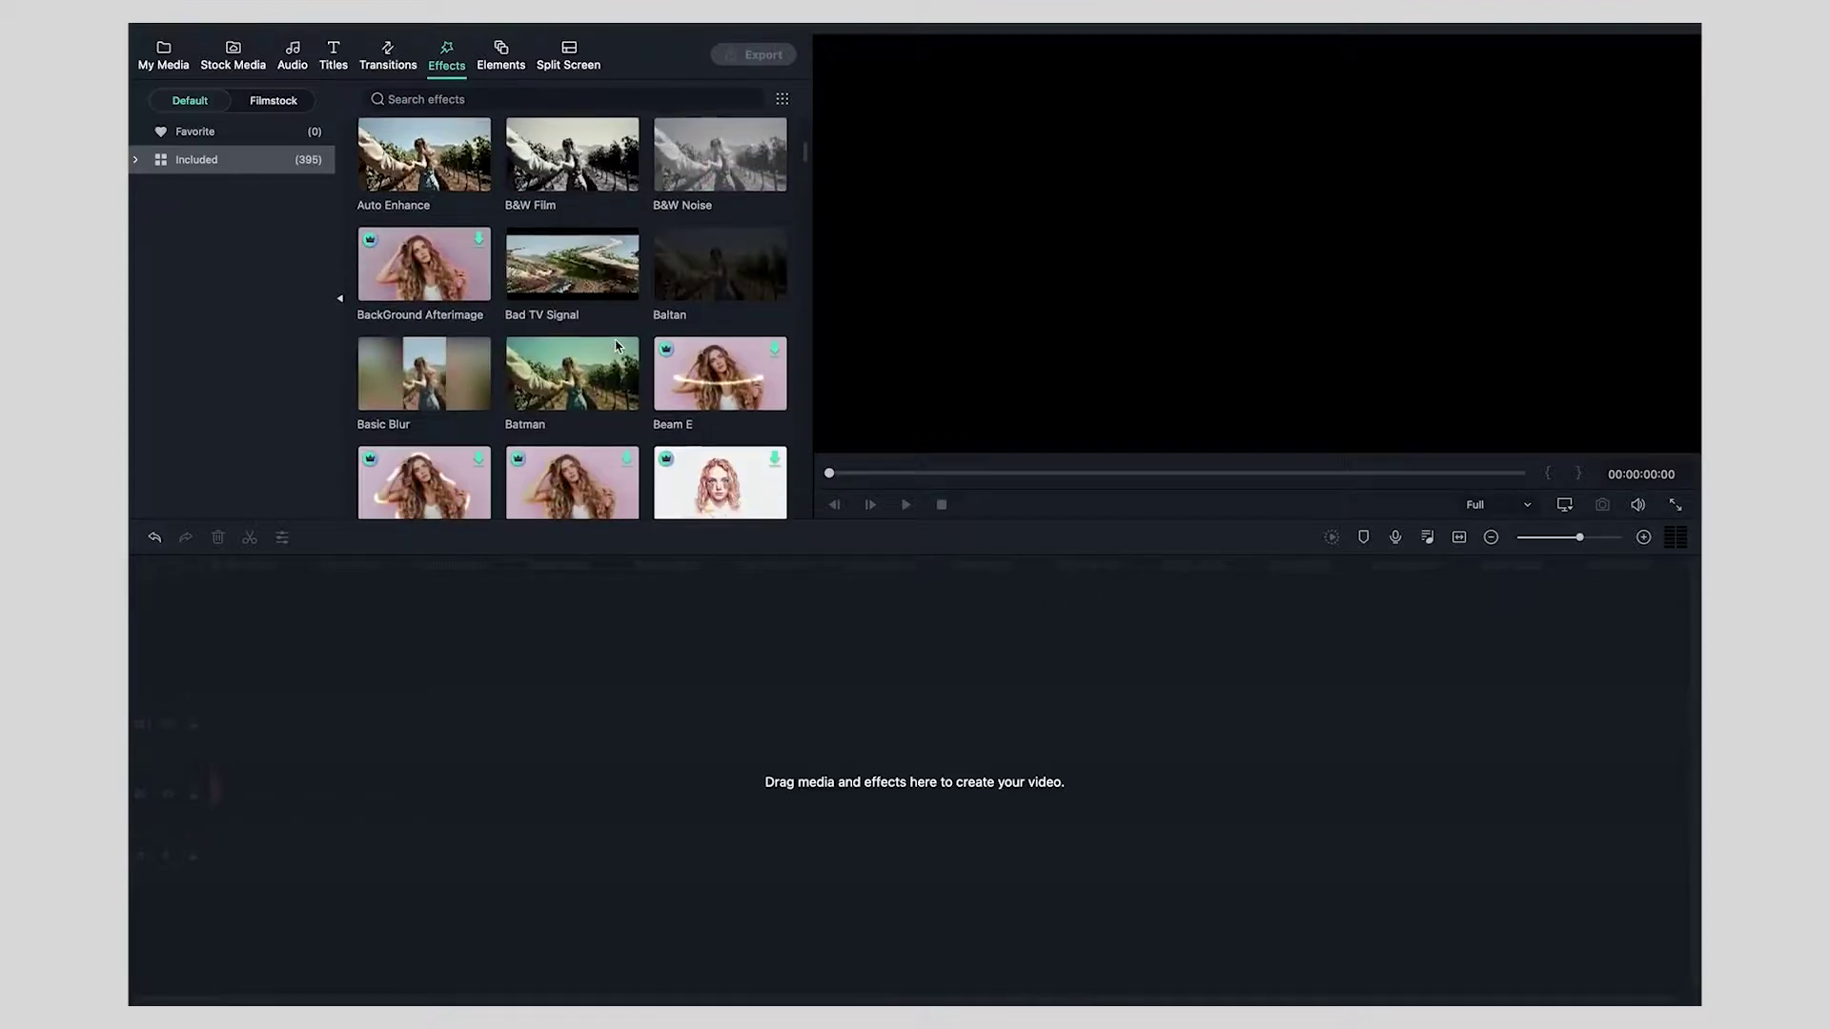
{"action": "left_click", "coordinate": [575, 268]}
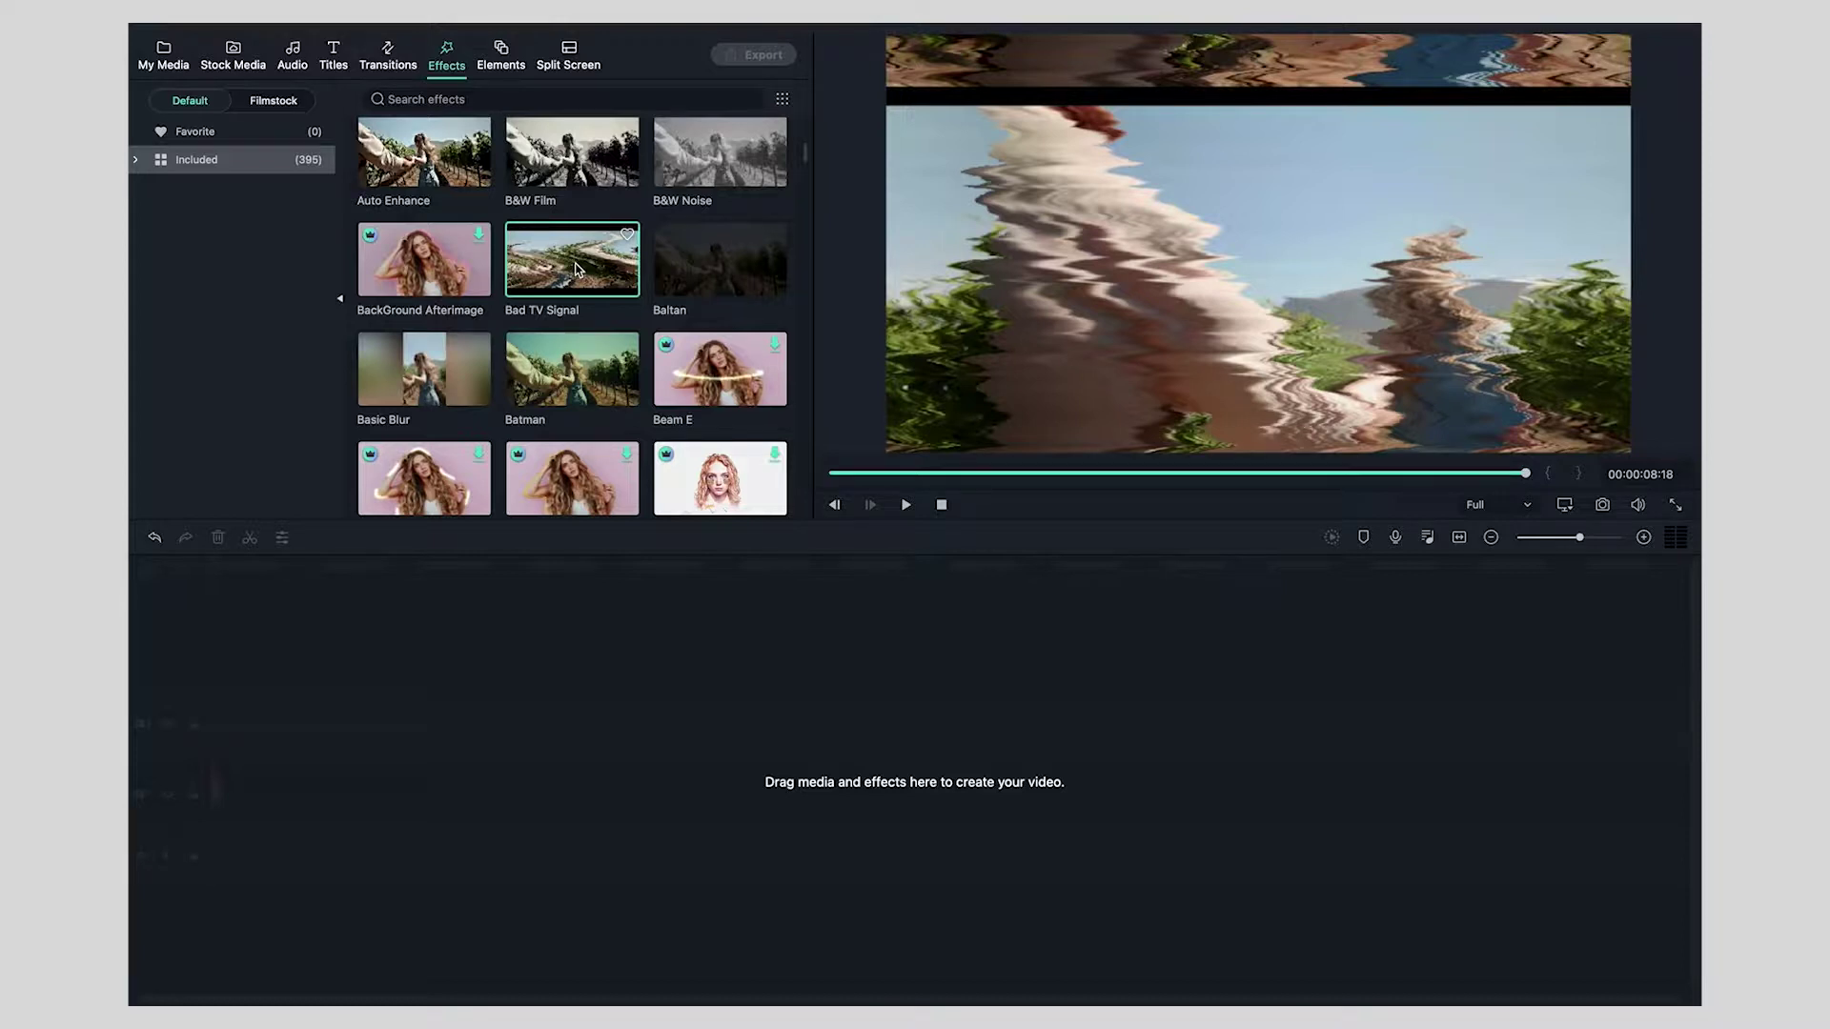
Browse further through the included effects and preview Blur and Blue Explosion.
{"action": "scroll", "coordinate": [577, 270], "scroll_direction": "down", "scroll_amount": 5}
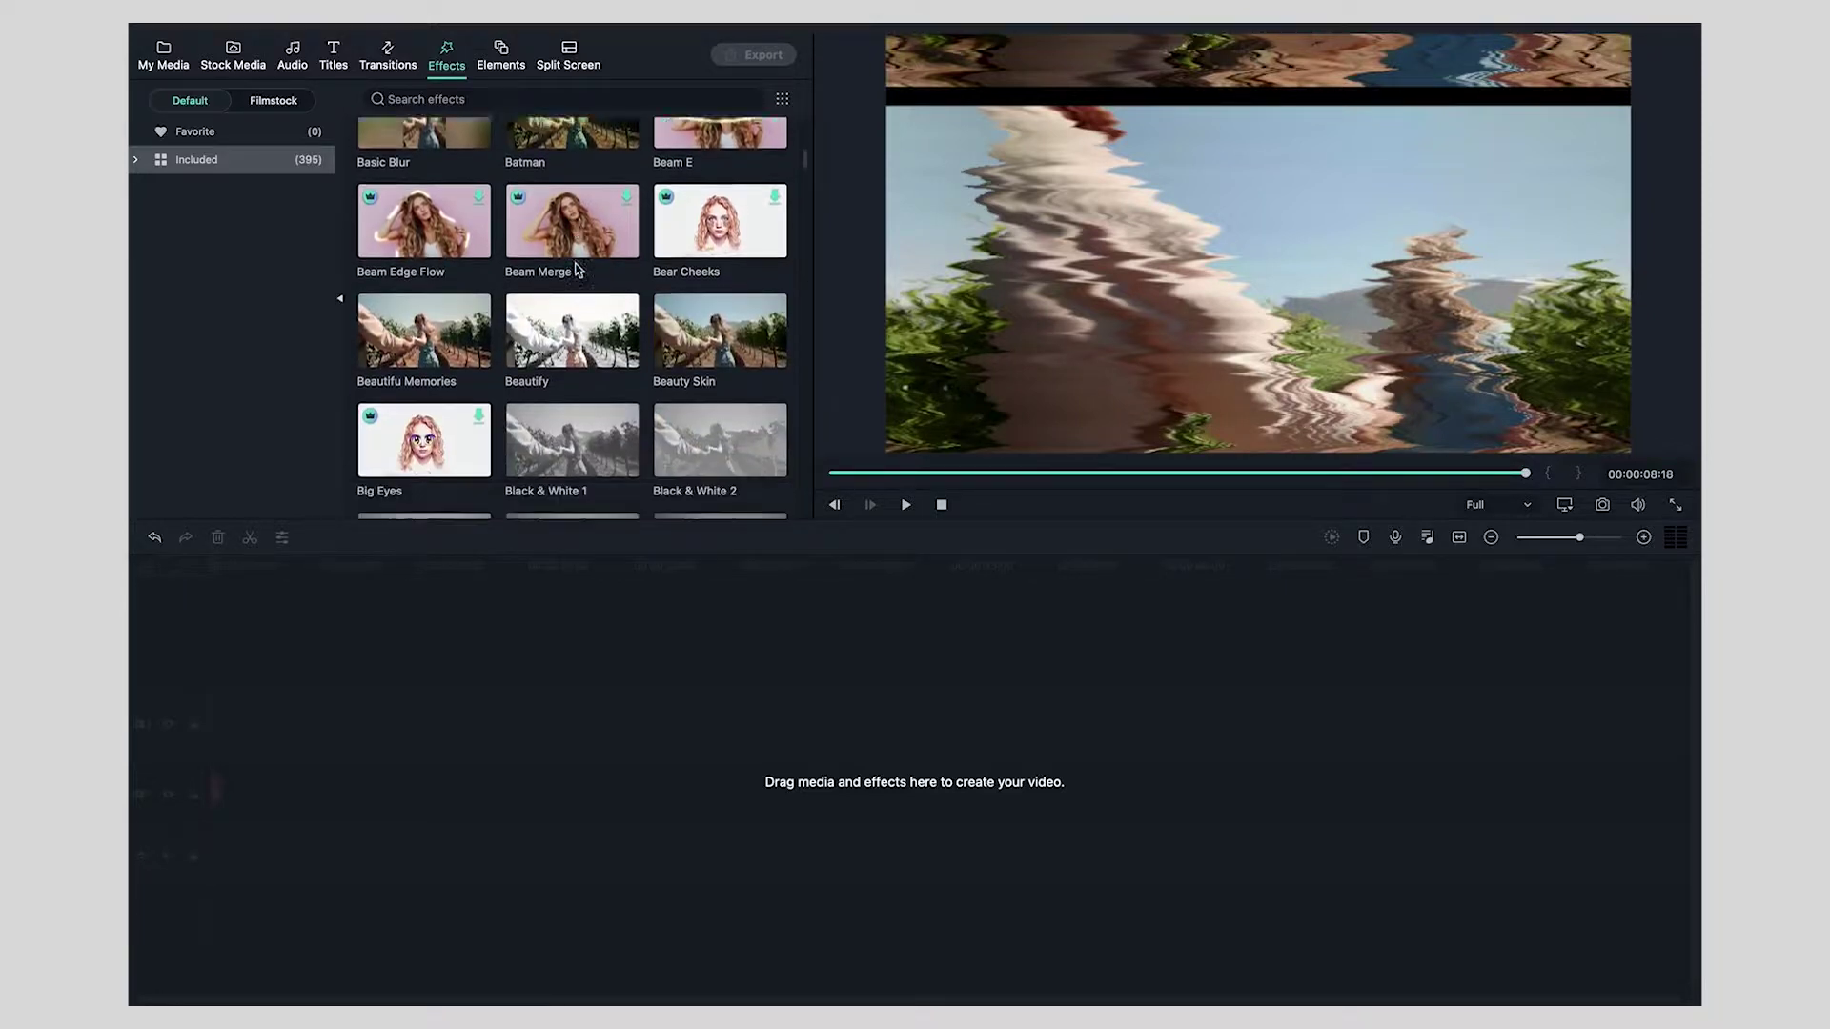
{"action": "scroll", "coordinate": [577, 269], "scroll_direction": "down", "scroll_amount": 2}
{"action": "scroll", "coordinate": [577, 270], "scroll_direction": "down", "scroll_amount": 4}
{"action": "left_click", "coordinate": [700, 340]}
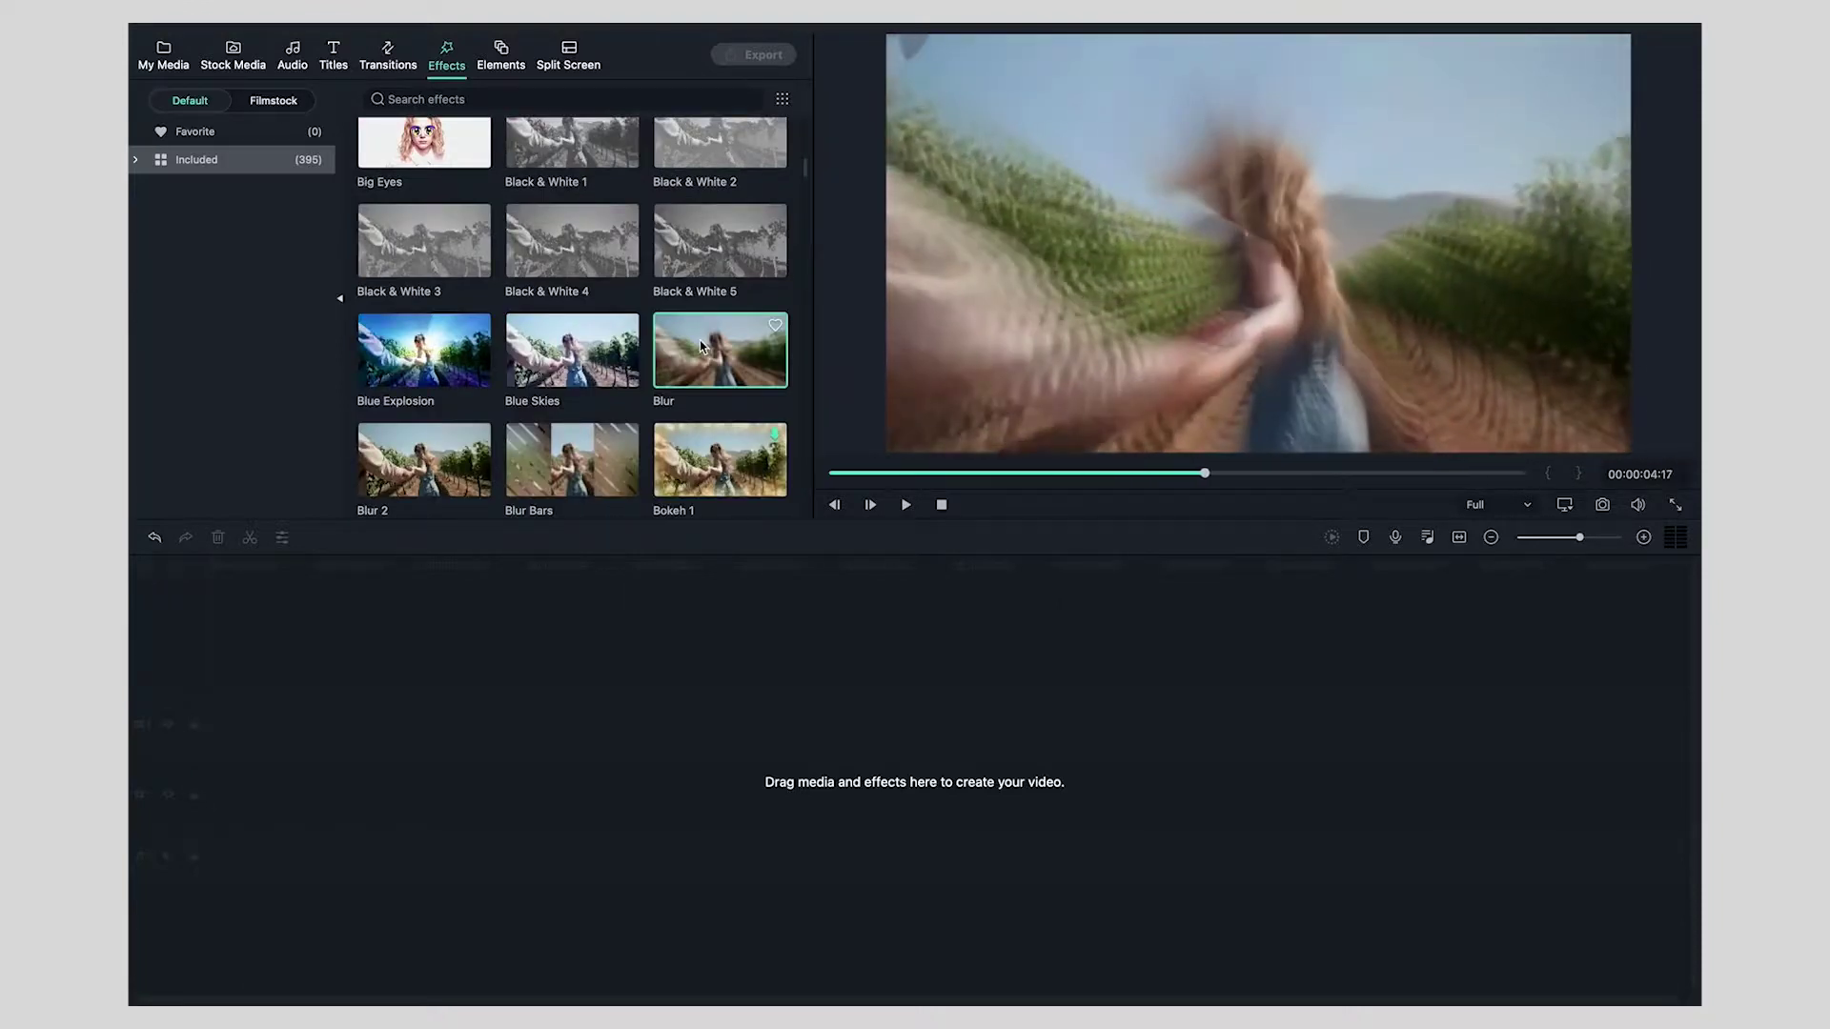
{"action": "left_click", "coordinate": [414, 339]}
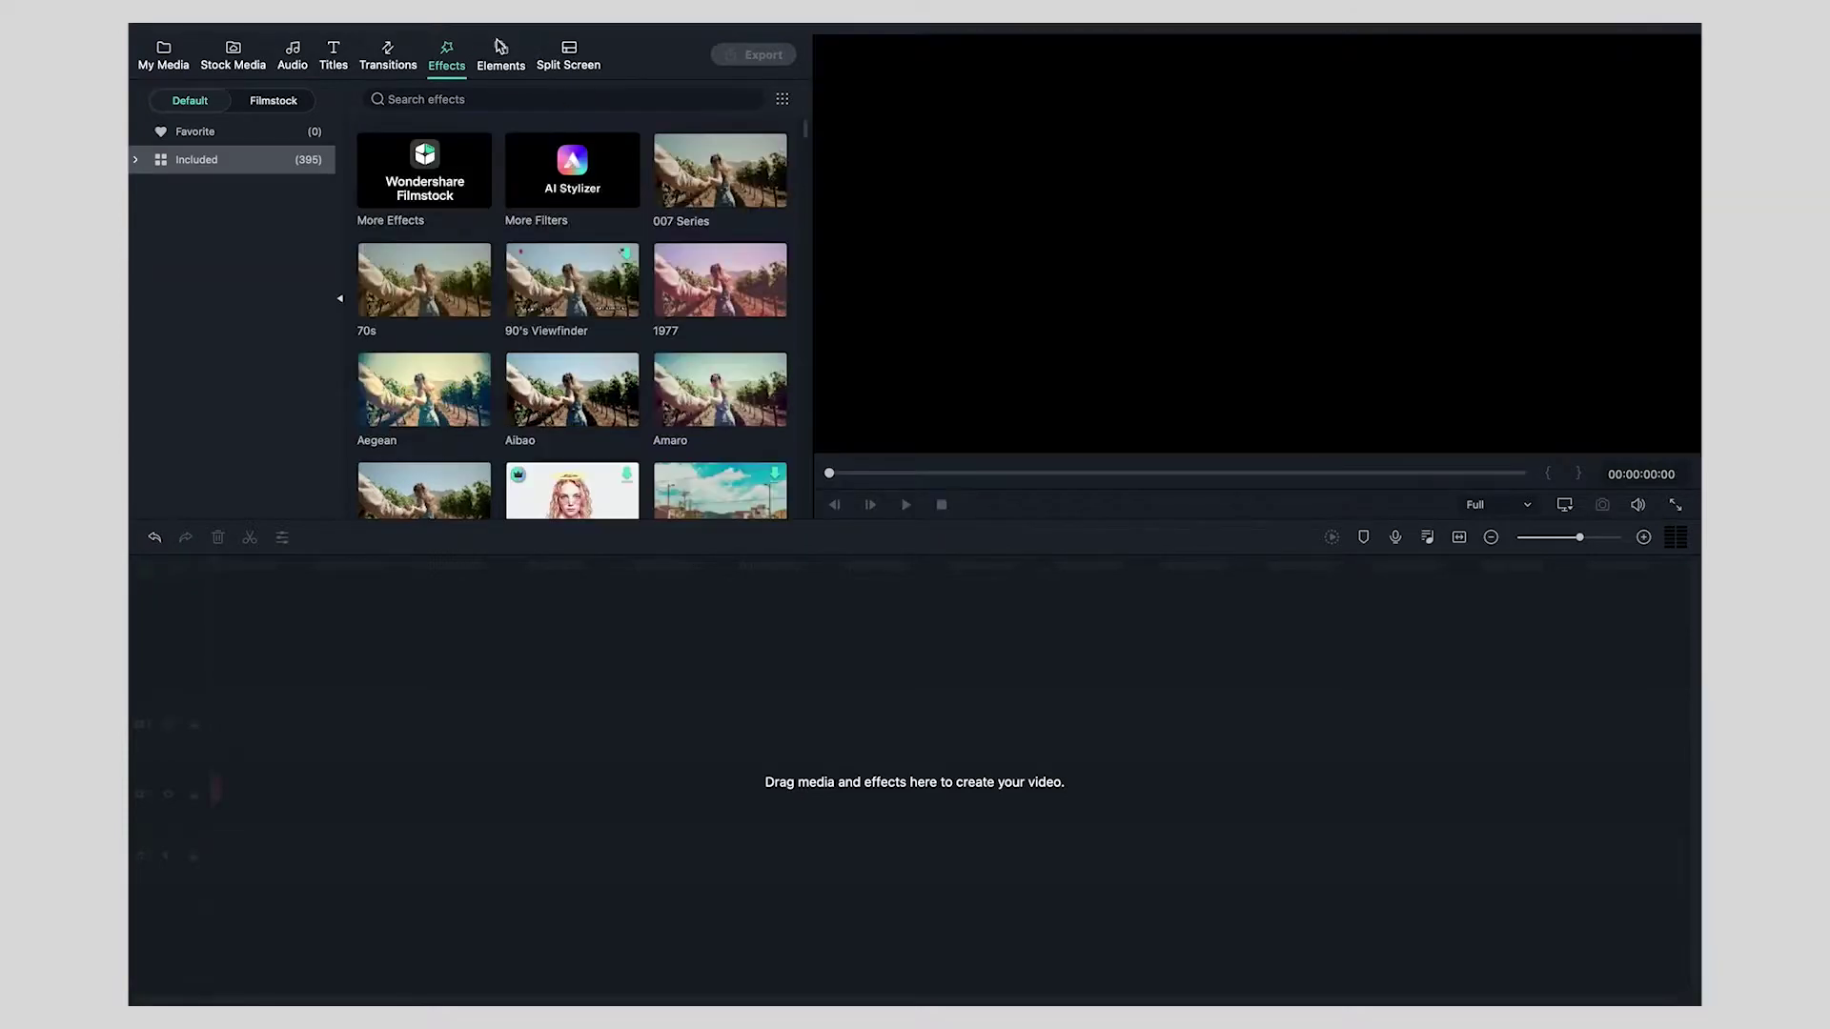
Browse the included elements and preview the Badge Element 8 sale badge and the 30-second Countdown Element 02.
{"action": "left_click", "coordinate": [501, 50]}
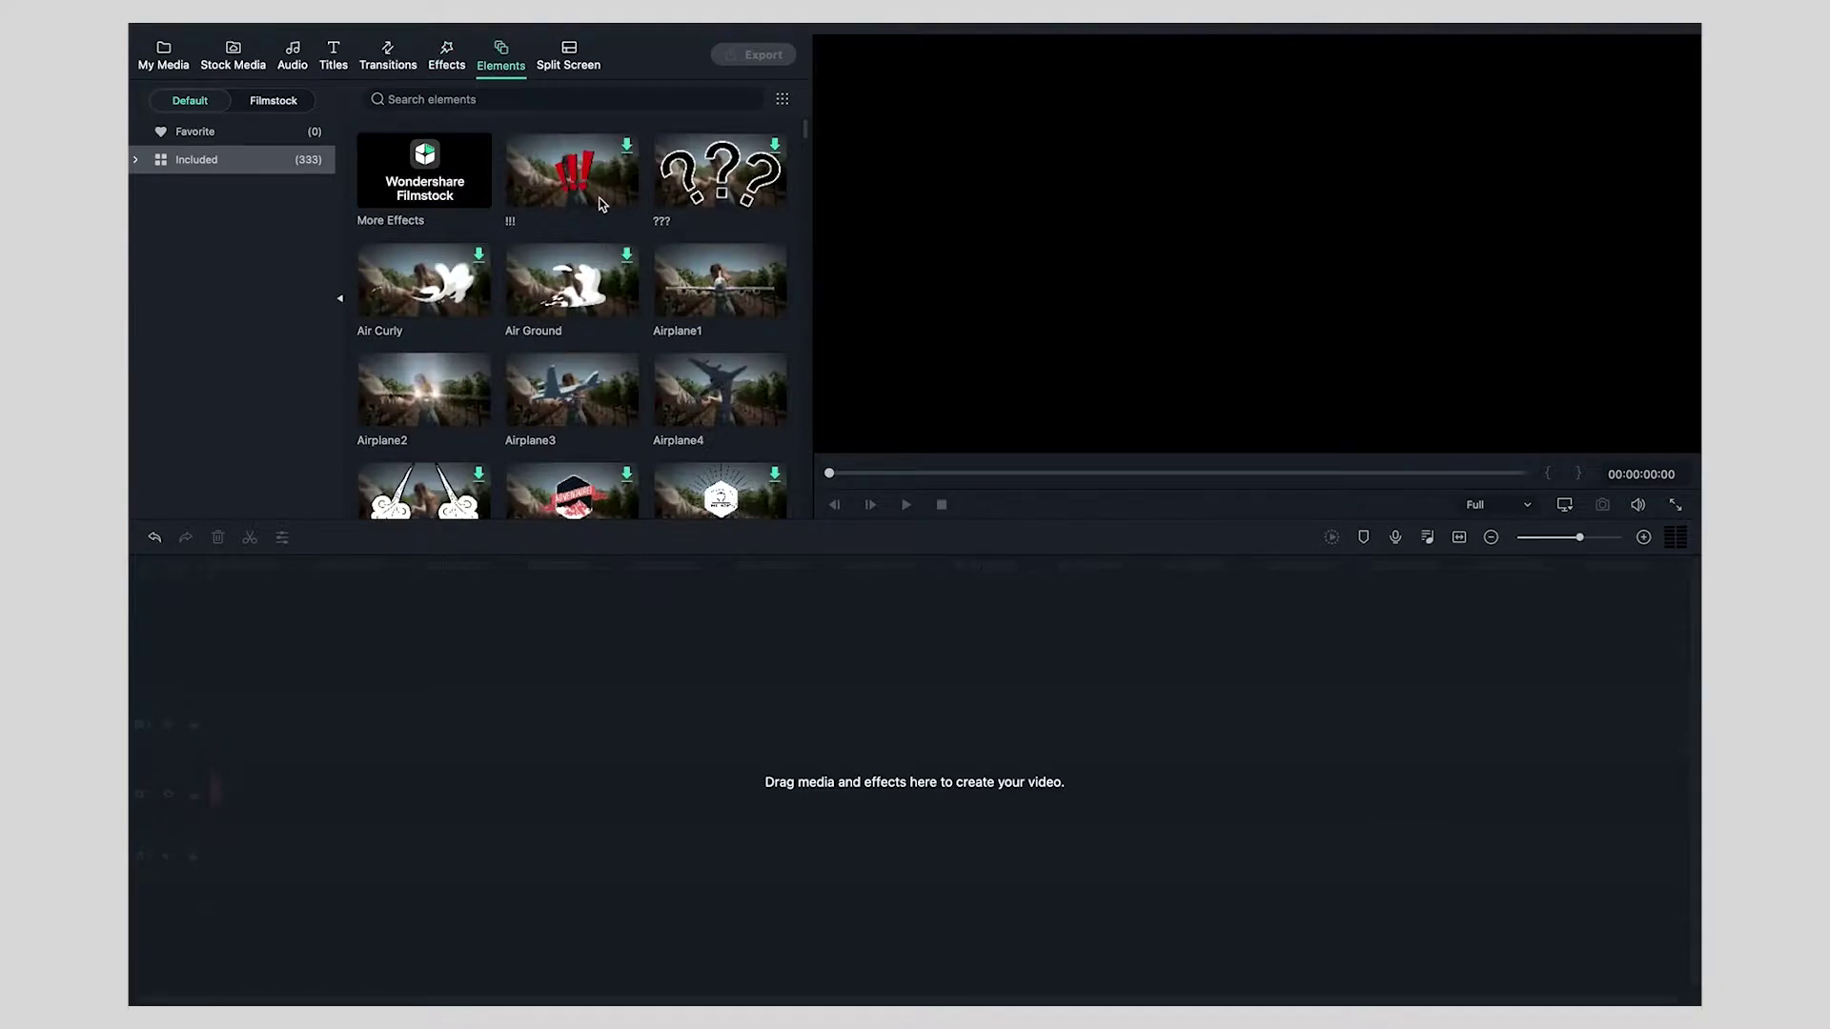
{"action": "scroll", "coordinate": [602, 203], "scroll_direction": "down", "scroll_amount": 5}
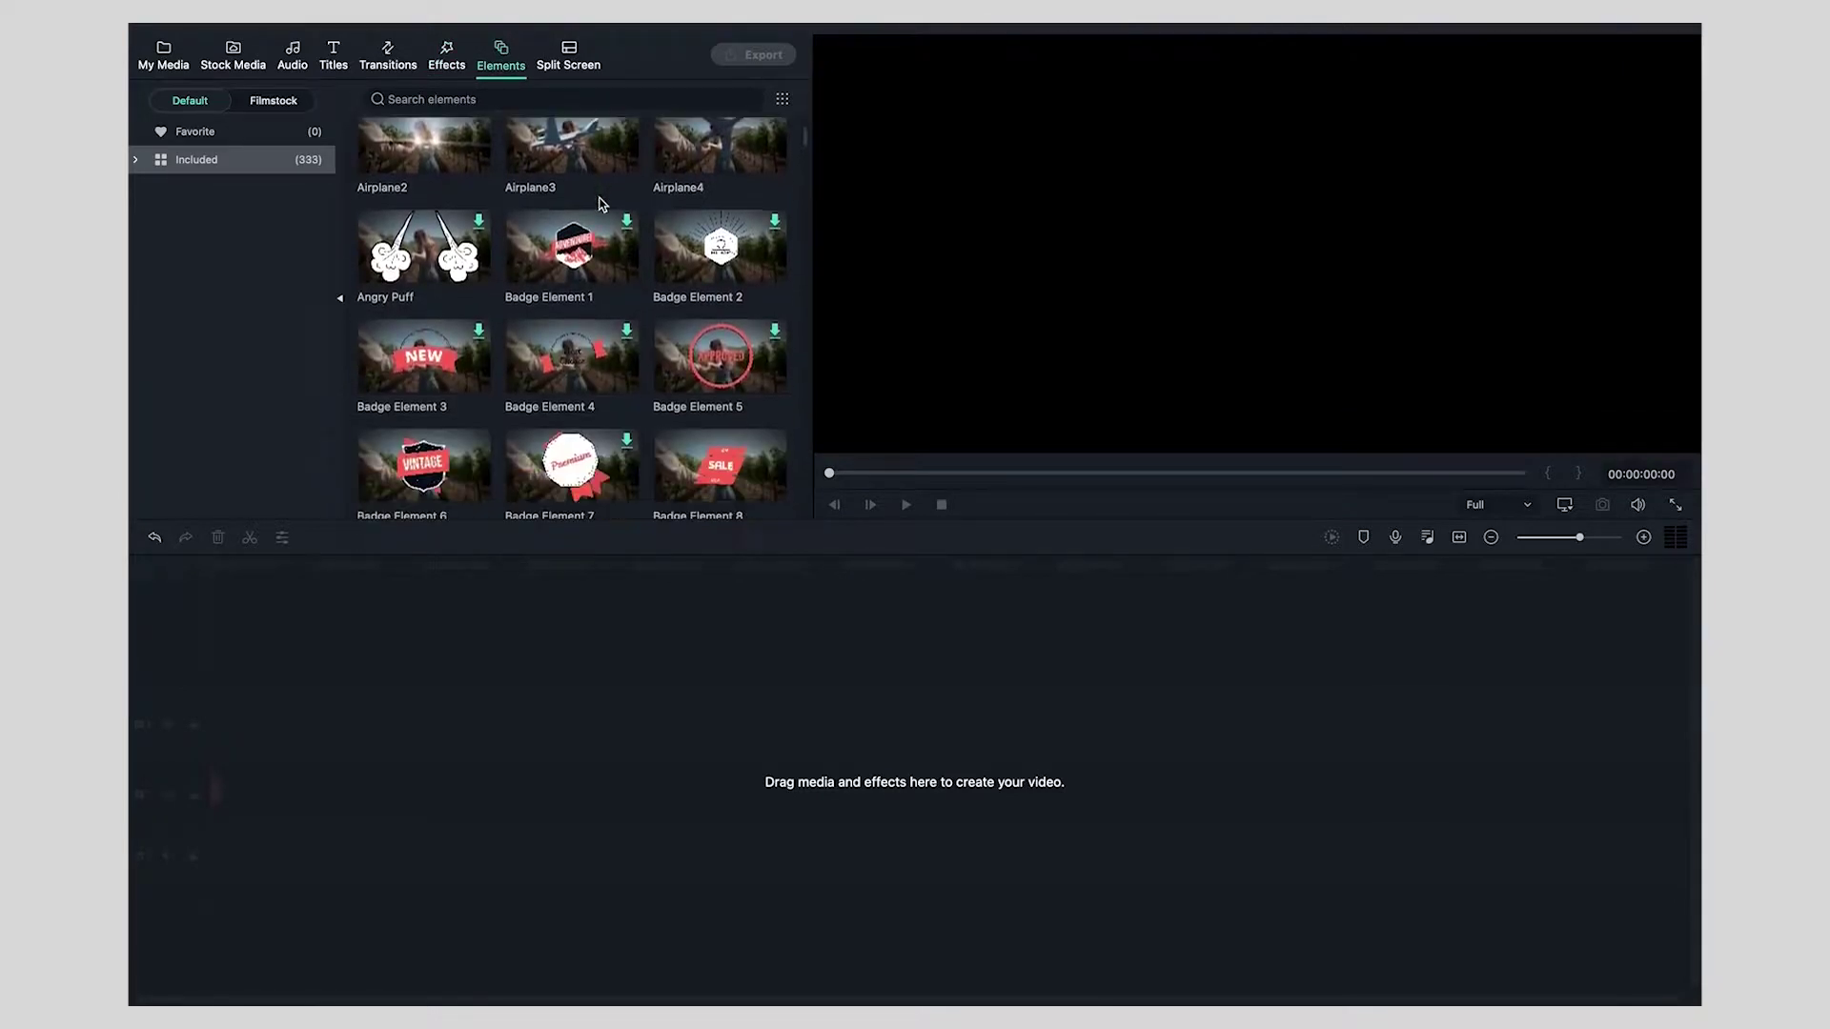
{"action": "scroll", "coordinate": [602, 203], "scroll_direction": "down", "scroll_amount": 4}
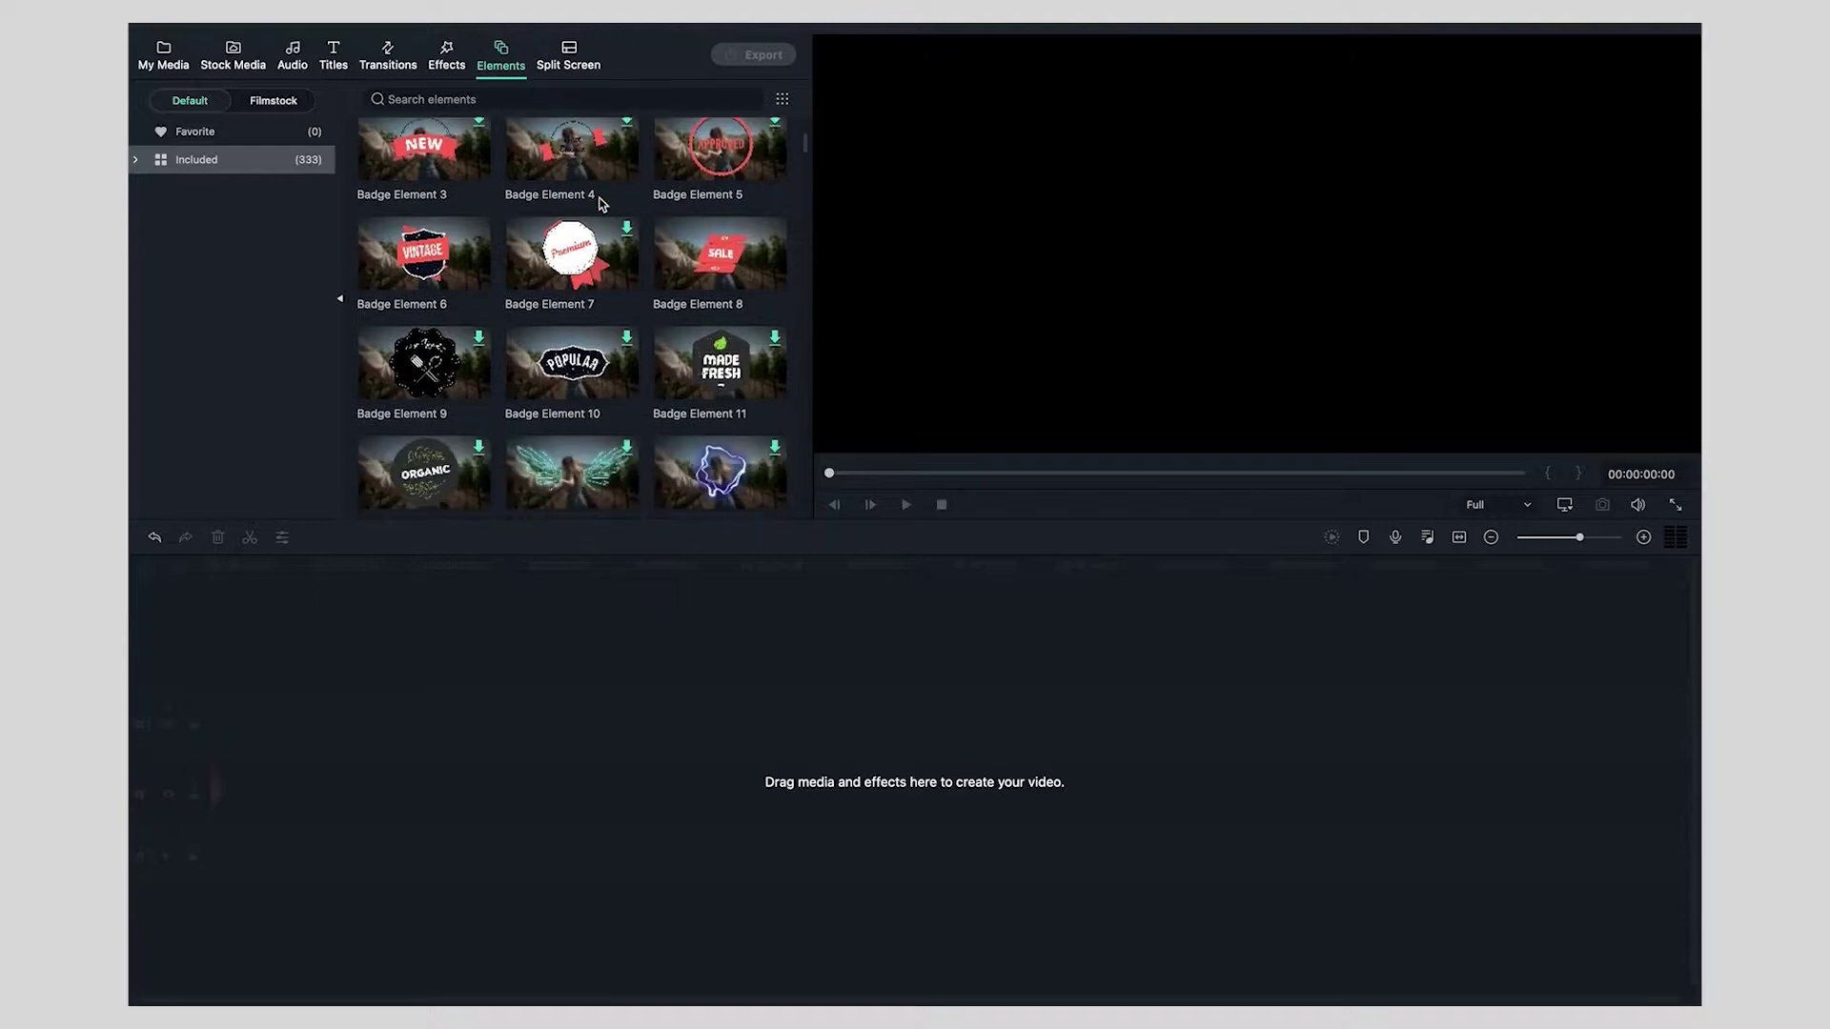
{"action": "scroll", "coordinate": [602, 203], "scroll_direction": "up", "scroll_amount": 3}
{"action": "left_click", "coordinate": [712, 404]}
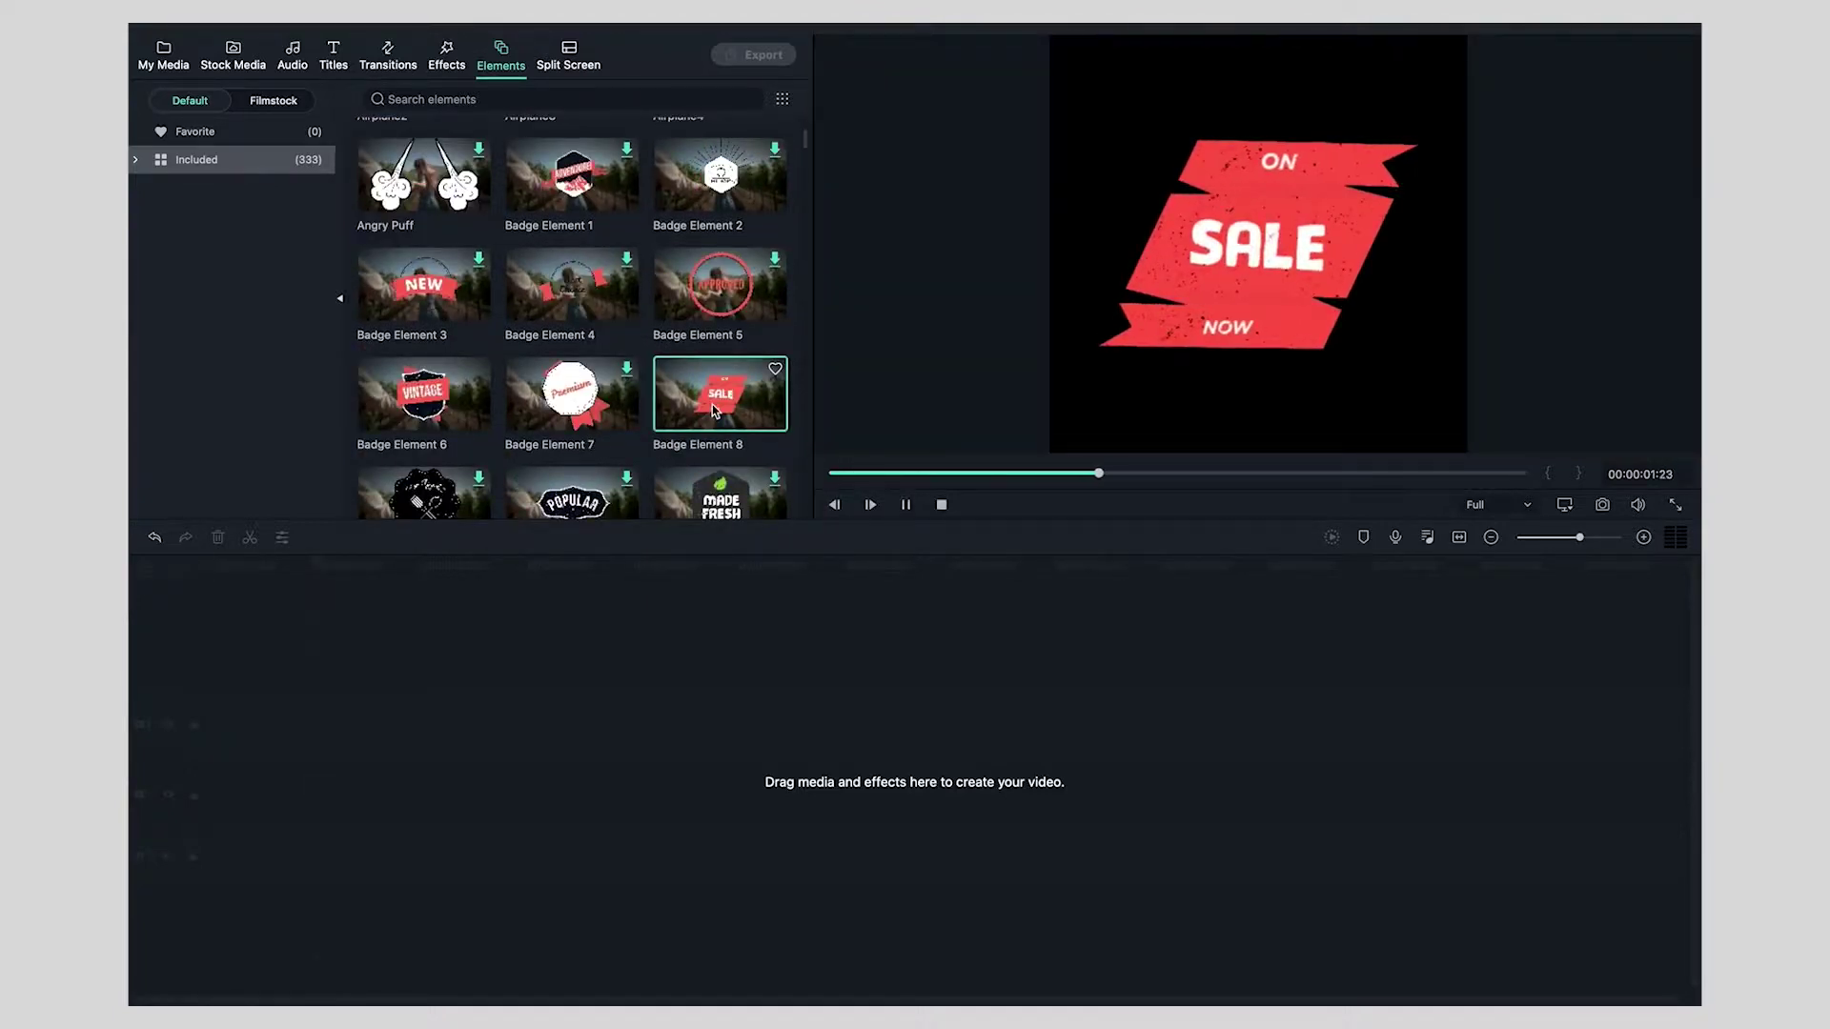
{"action": "scroll", "coordinate": [712, 404], "scroll_direction": "down", "scroll_amount": 10}
{"action": "left_click", "coordinate": [577, 307]}
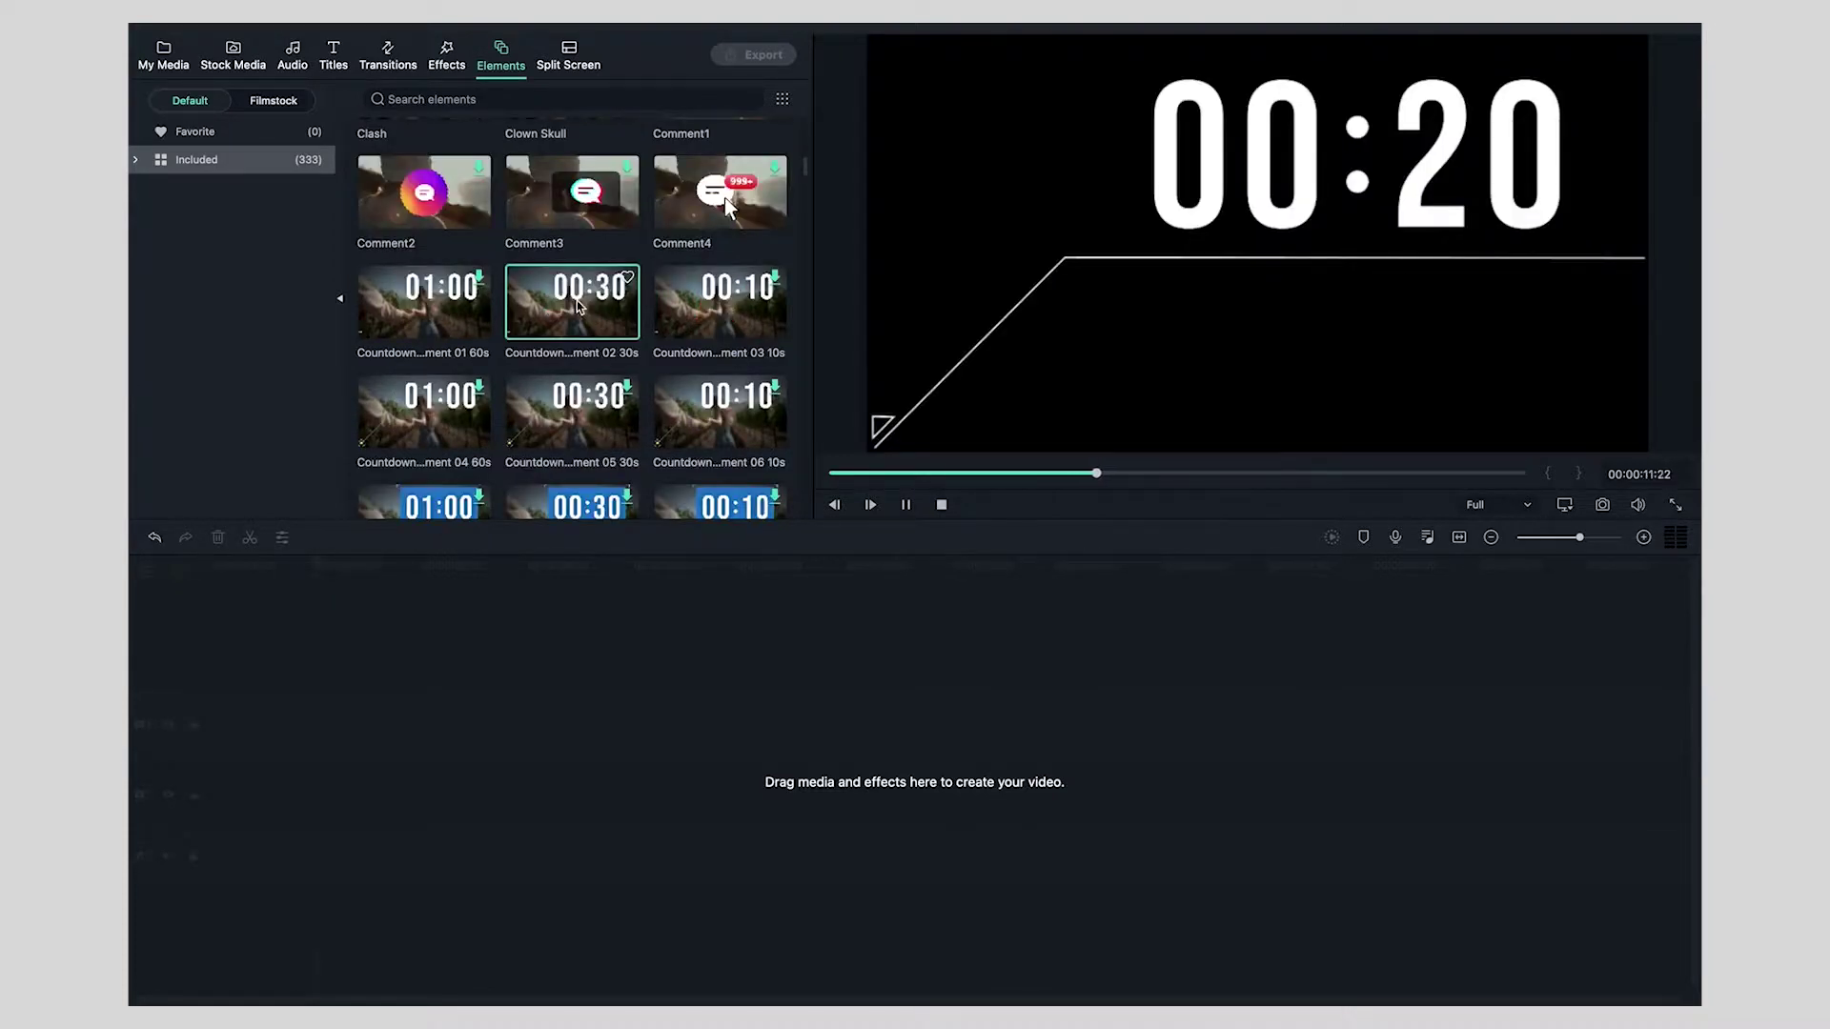
Look through the emoji, hand-drawn and love elements, previewing Element Handdrawn 17 and Element Love 4.
{"action": "scroll", "coordinate": [682, 372], "scroll_direction": "down", "scroll_amount": 15}
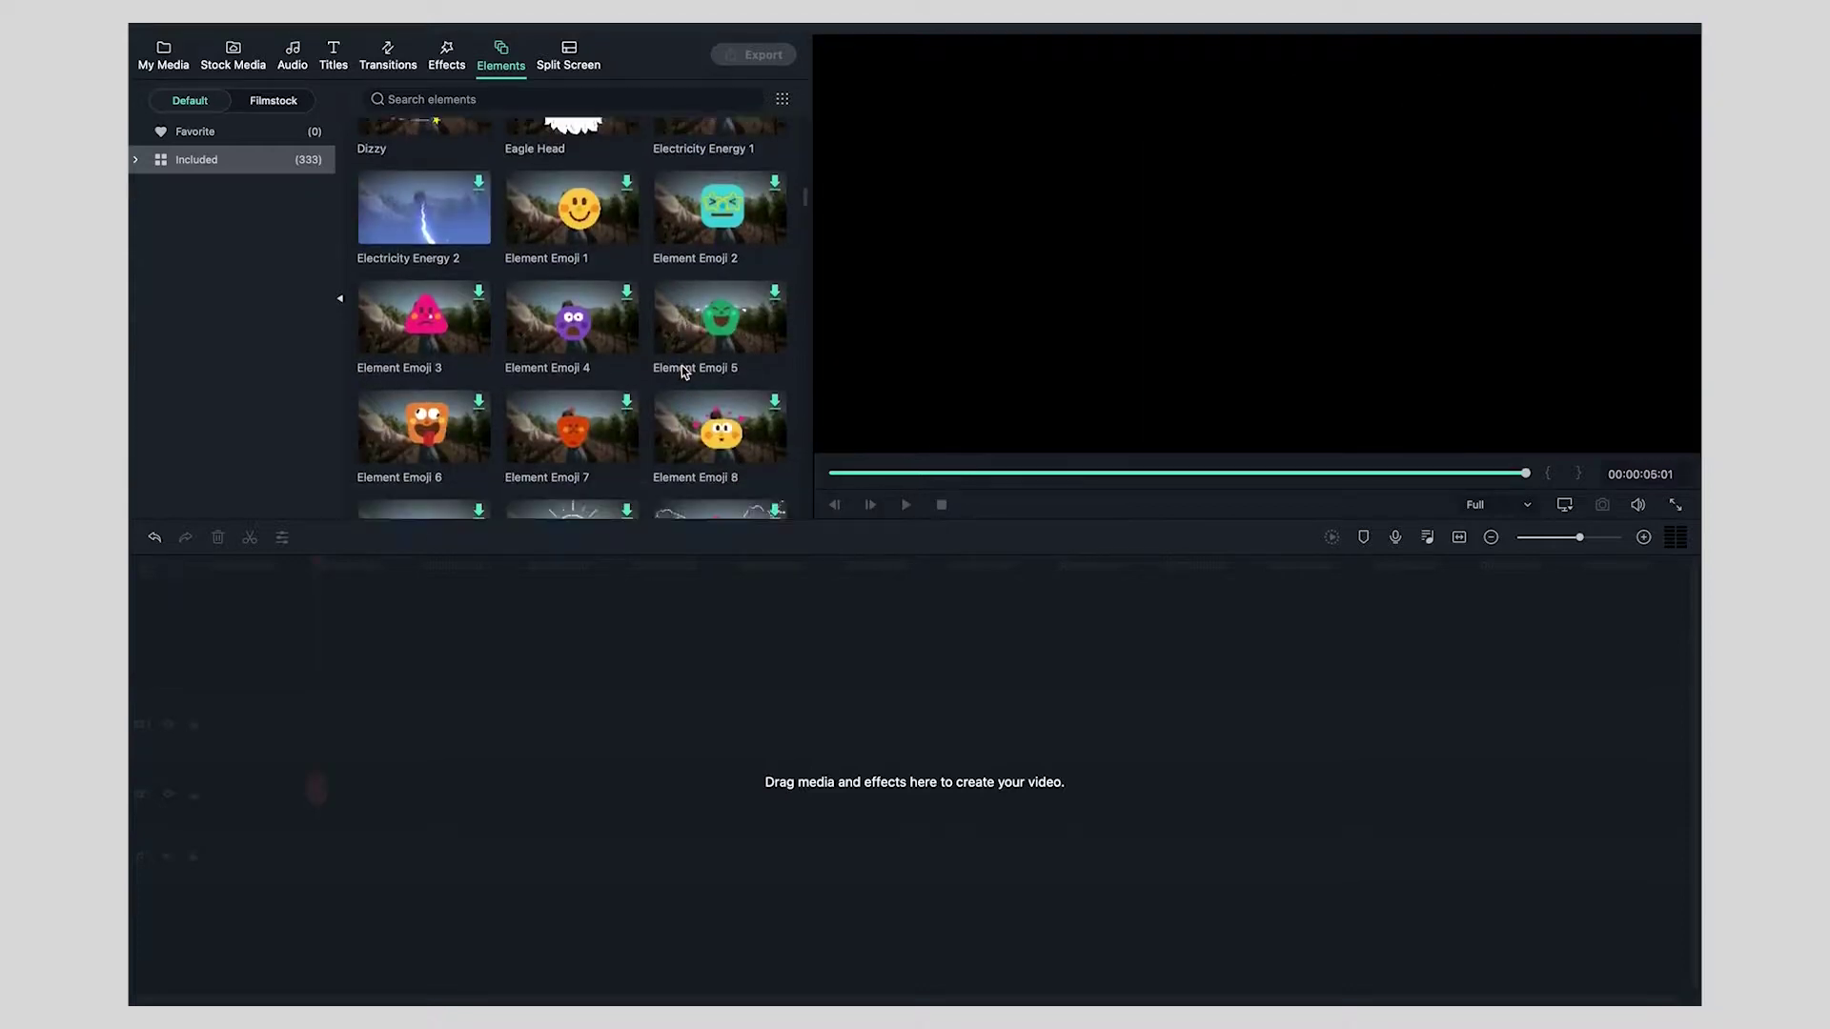
{"action": "scroll", "coordinate": [682, 367], "scroll_direction": "down", "scroll_amount": 8}
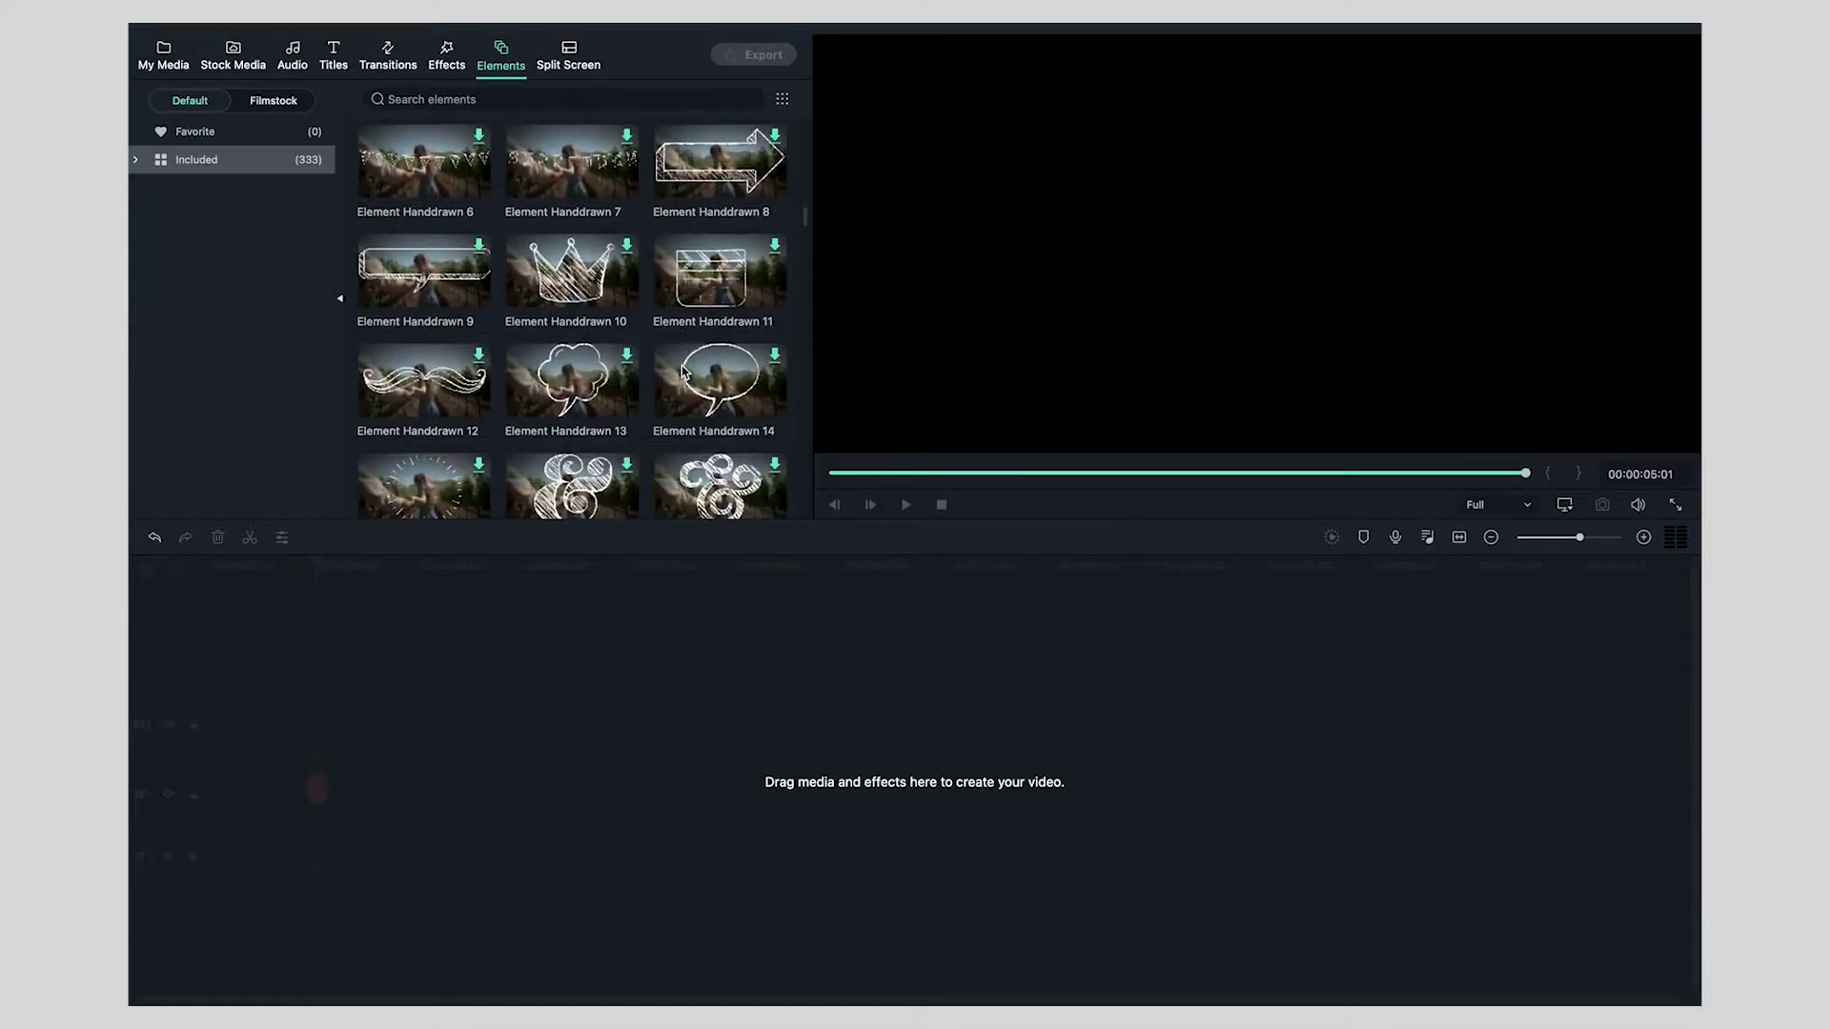
{"action": "scroll", "coordinate": [683, 364], "scroll_direction": "down", "scroll_amount": 1}
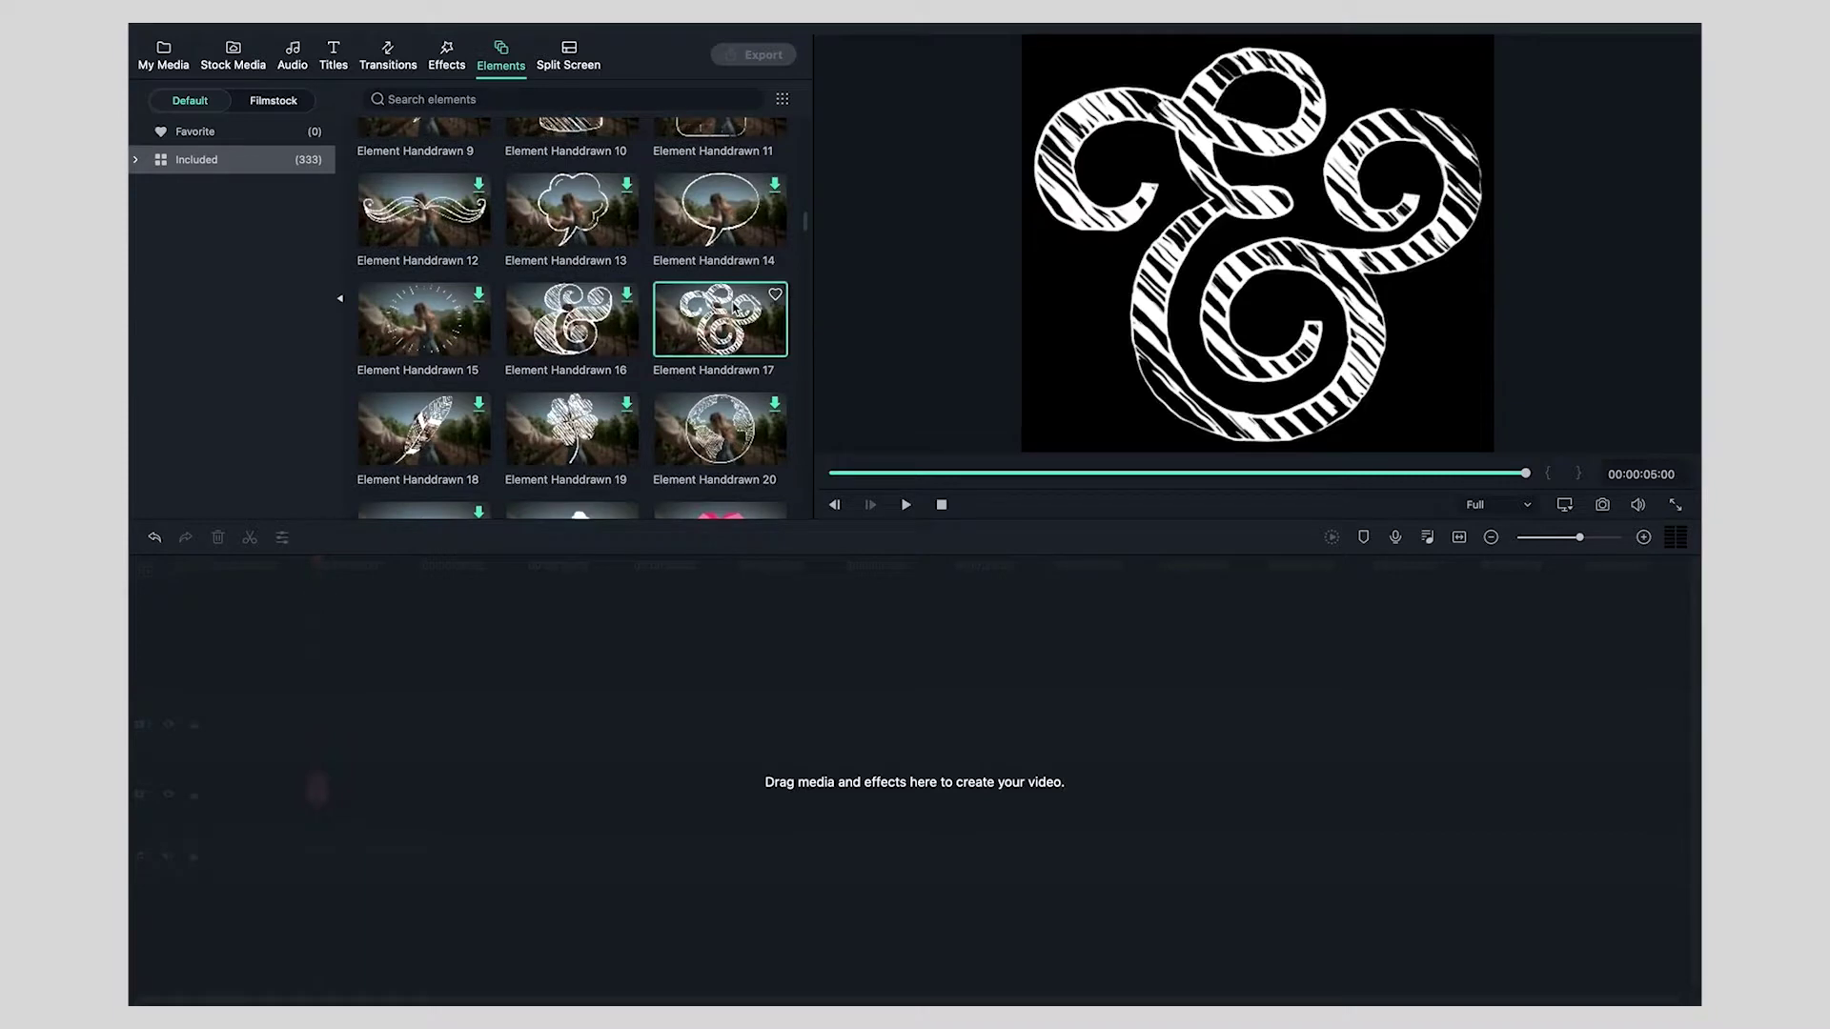
{"action": "scroll", "coordinate": [735, 307], "scroll_direction": "down", "scroll_amount": 9}
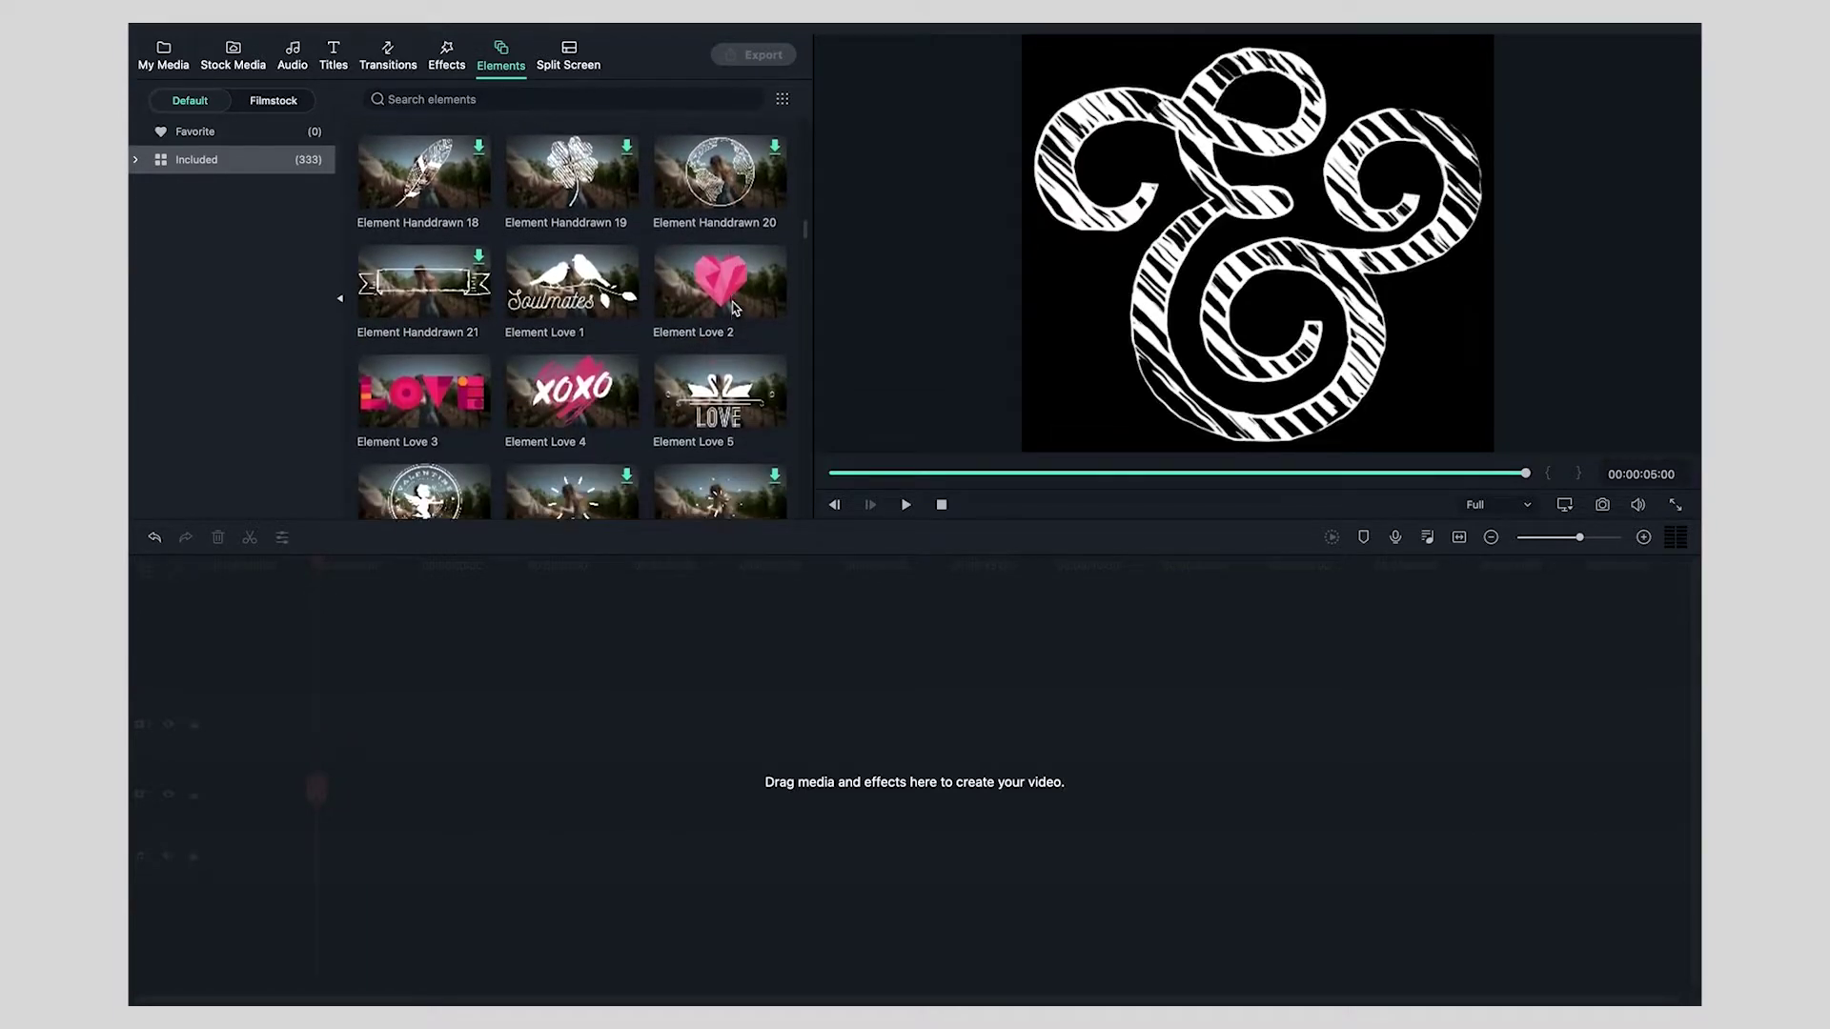
{"action": "scroll", "coordinate": [735, 307], "scroll_direction": "down", "scroll_amount": 3}
{"action": "left_click", "coordinate": [560, 318]}
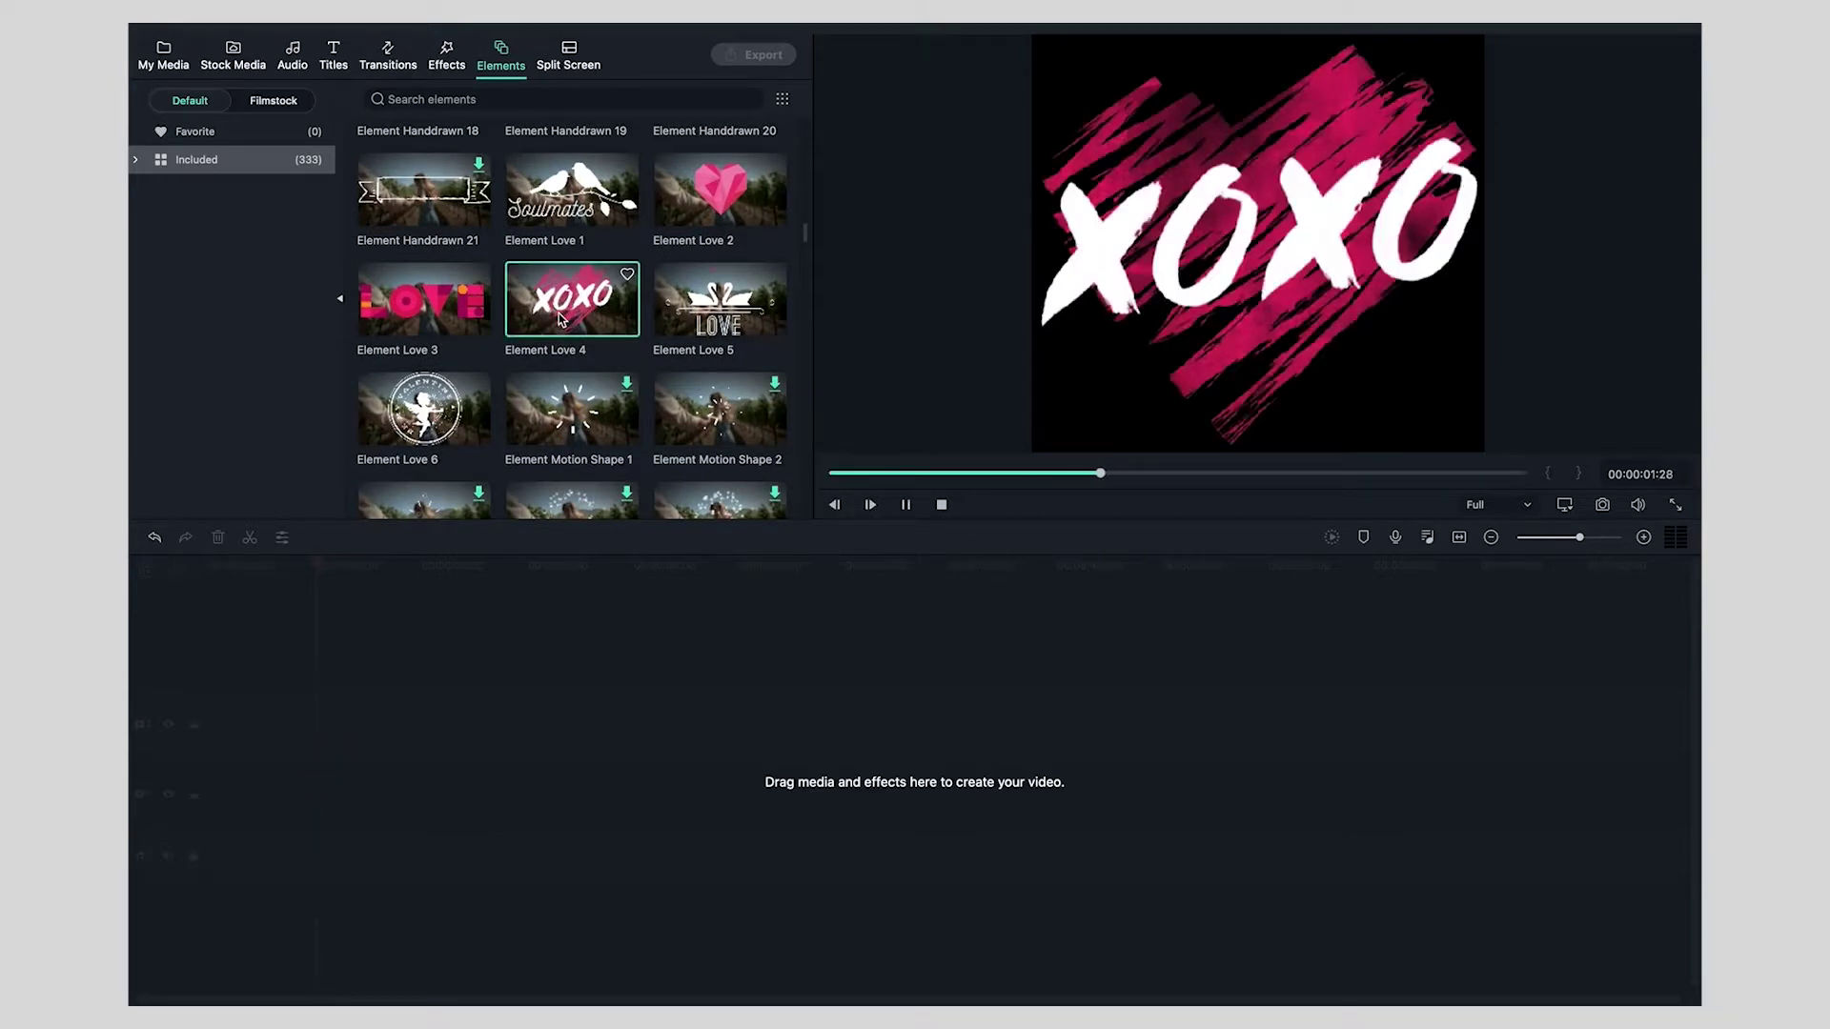
Browse the included split screen layouts, previewing the side-by-side two-part layout and selecting the five-part layout at the end of the list.
{"action": "left_click", "coordinate": [569, 69]}
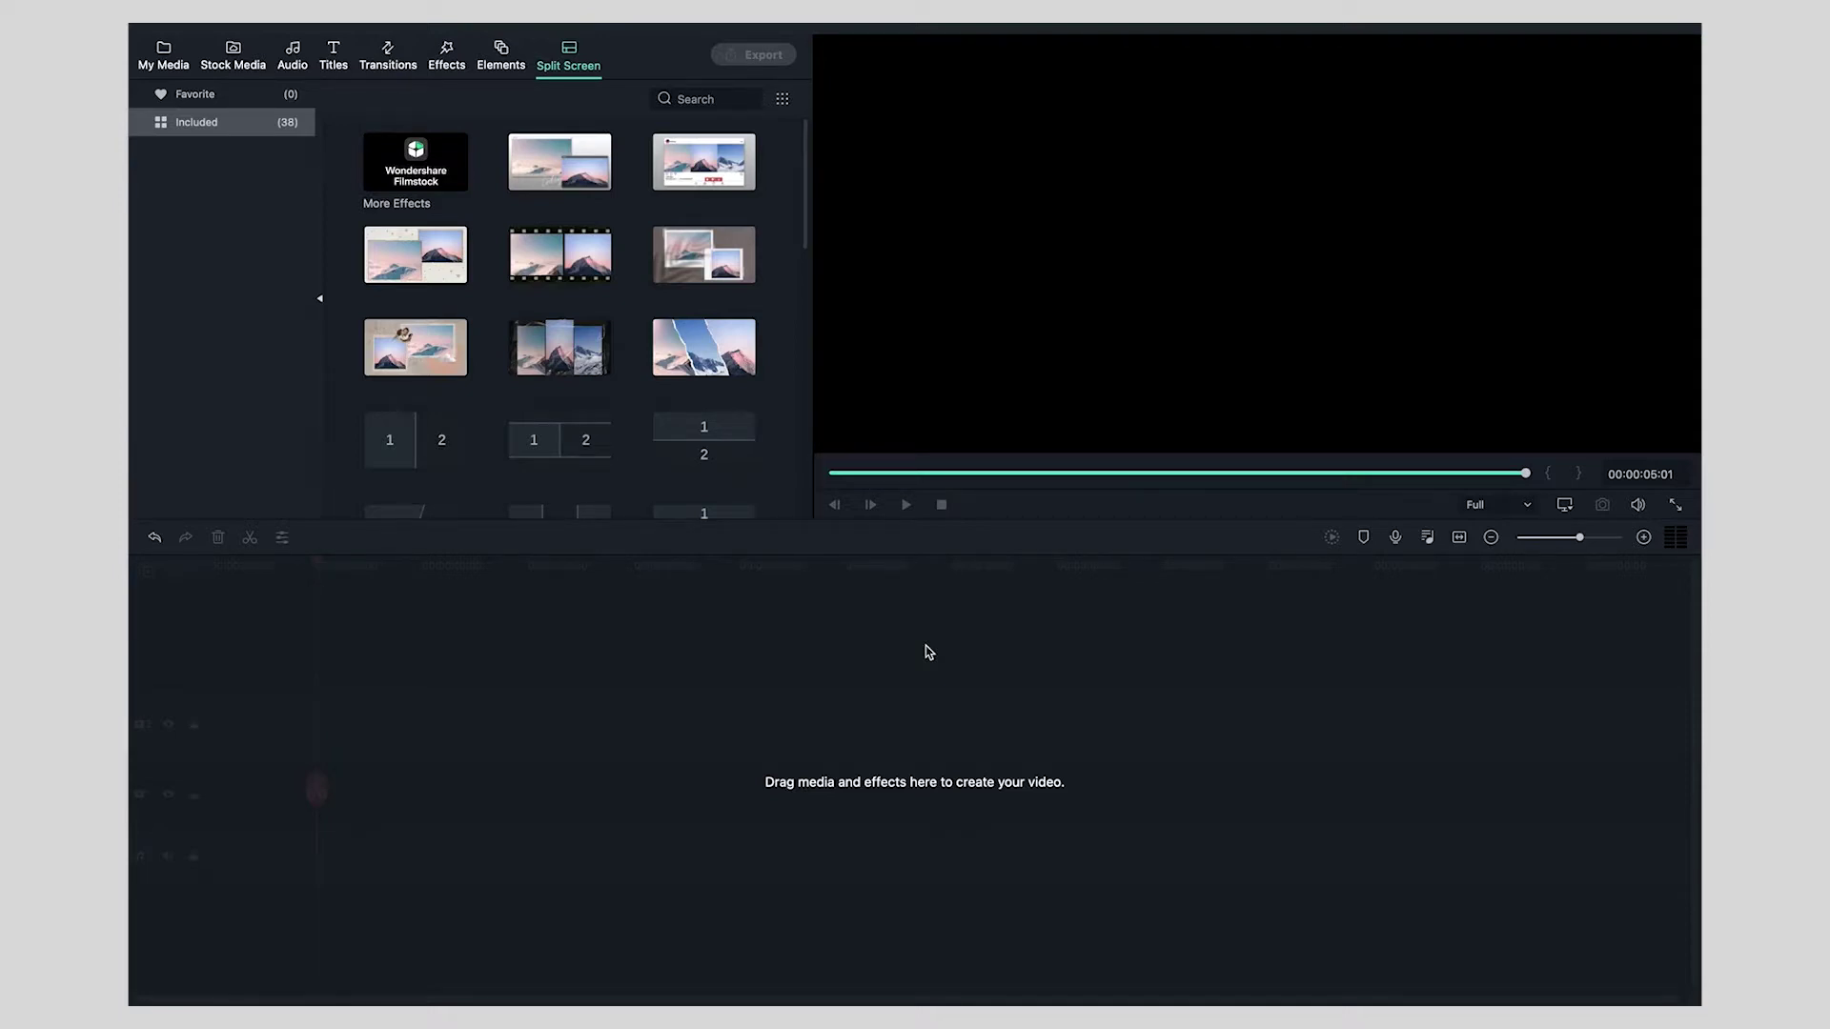
{"action": "left_click", "coordinate": [396, 440]}
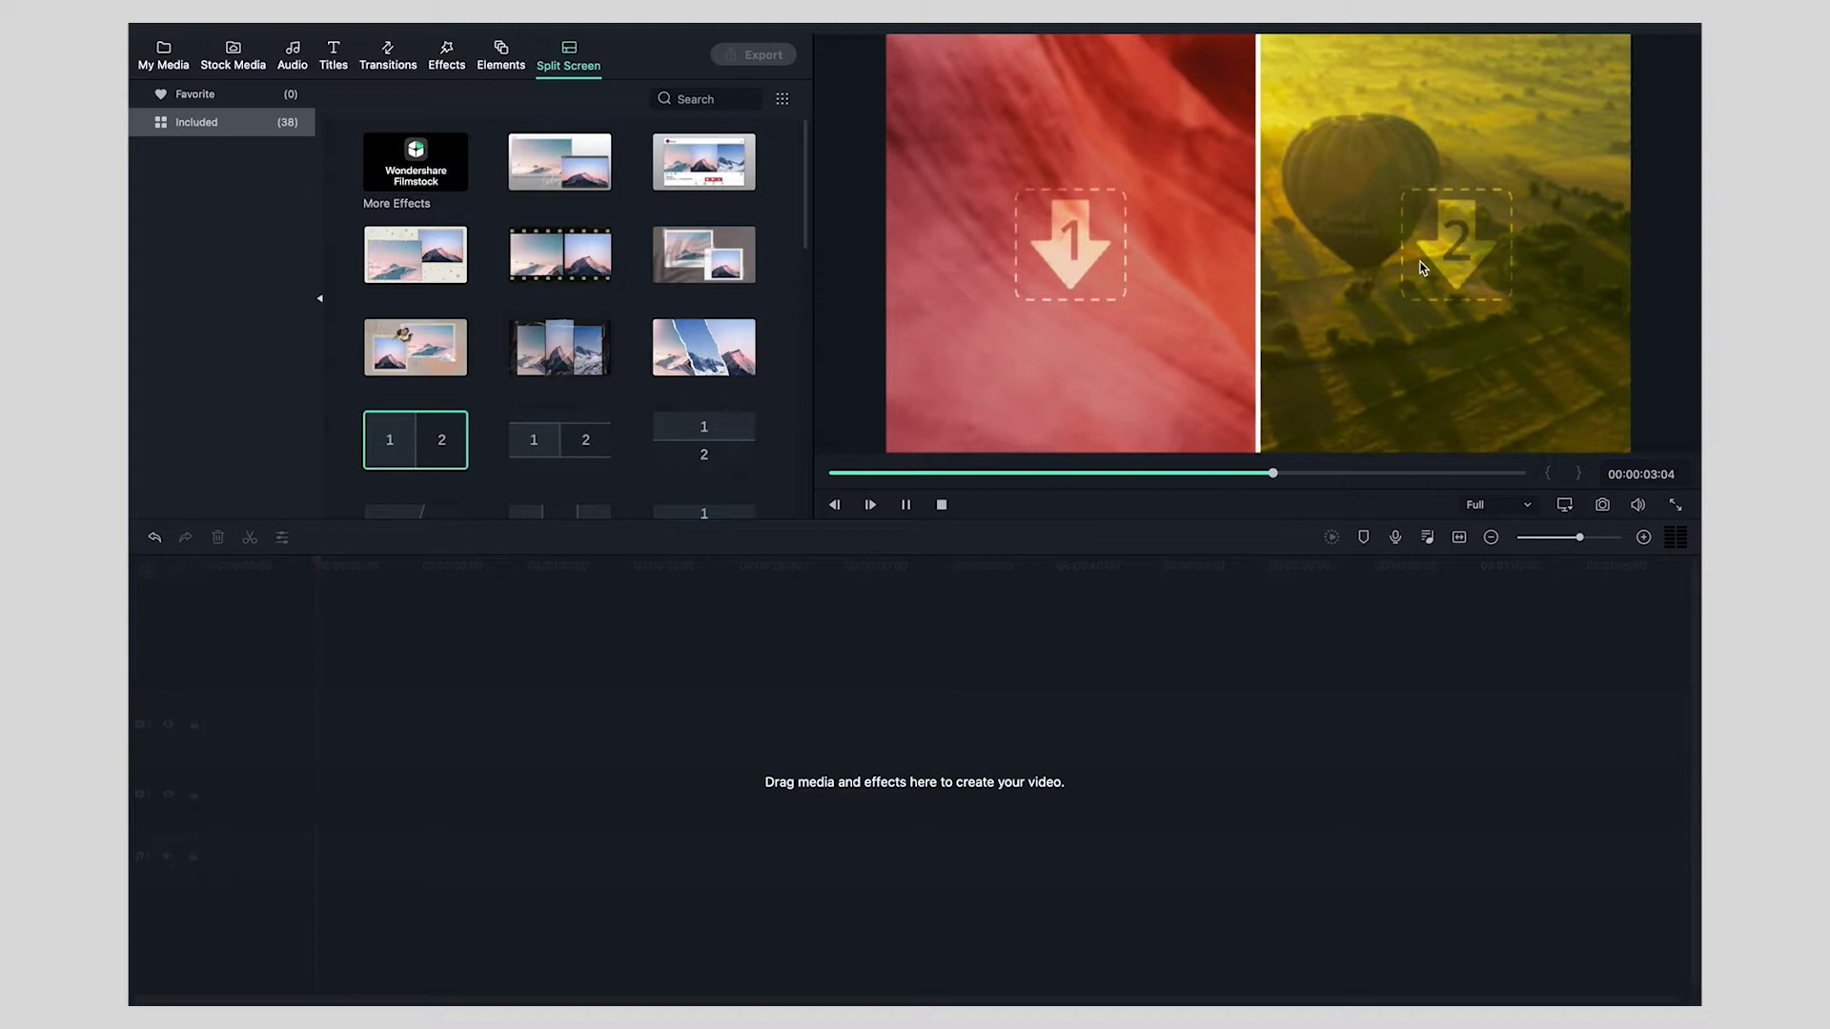
{"action": "scroll", "coordinate": [638, 368], "scroll_direction": "down", "scroll_amount": 10}
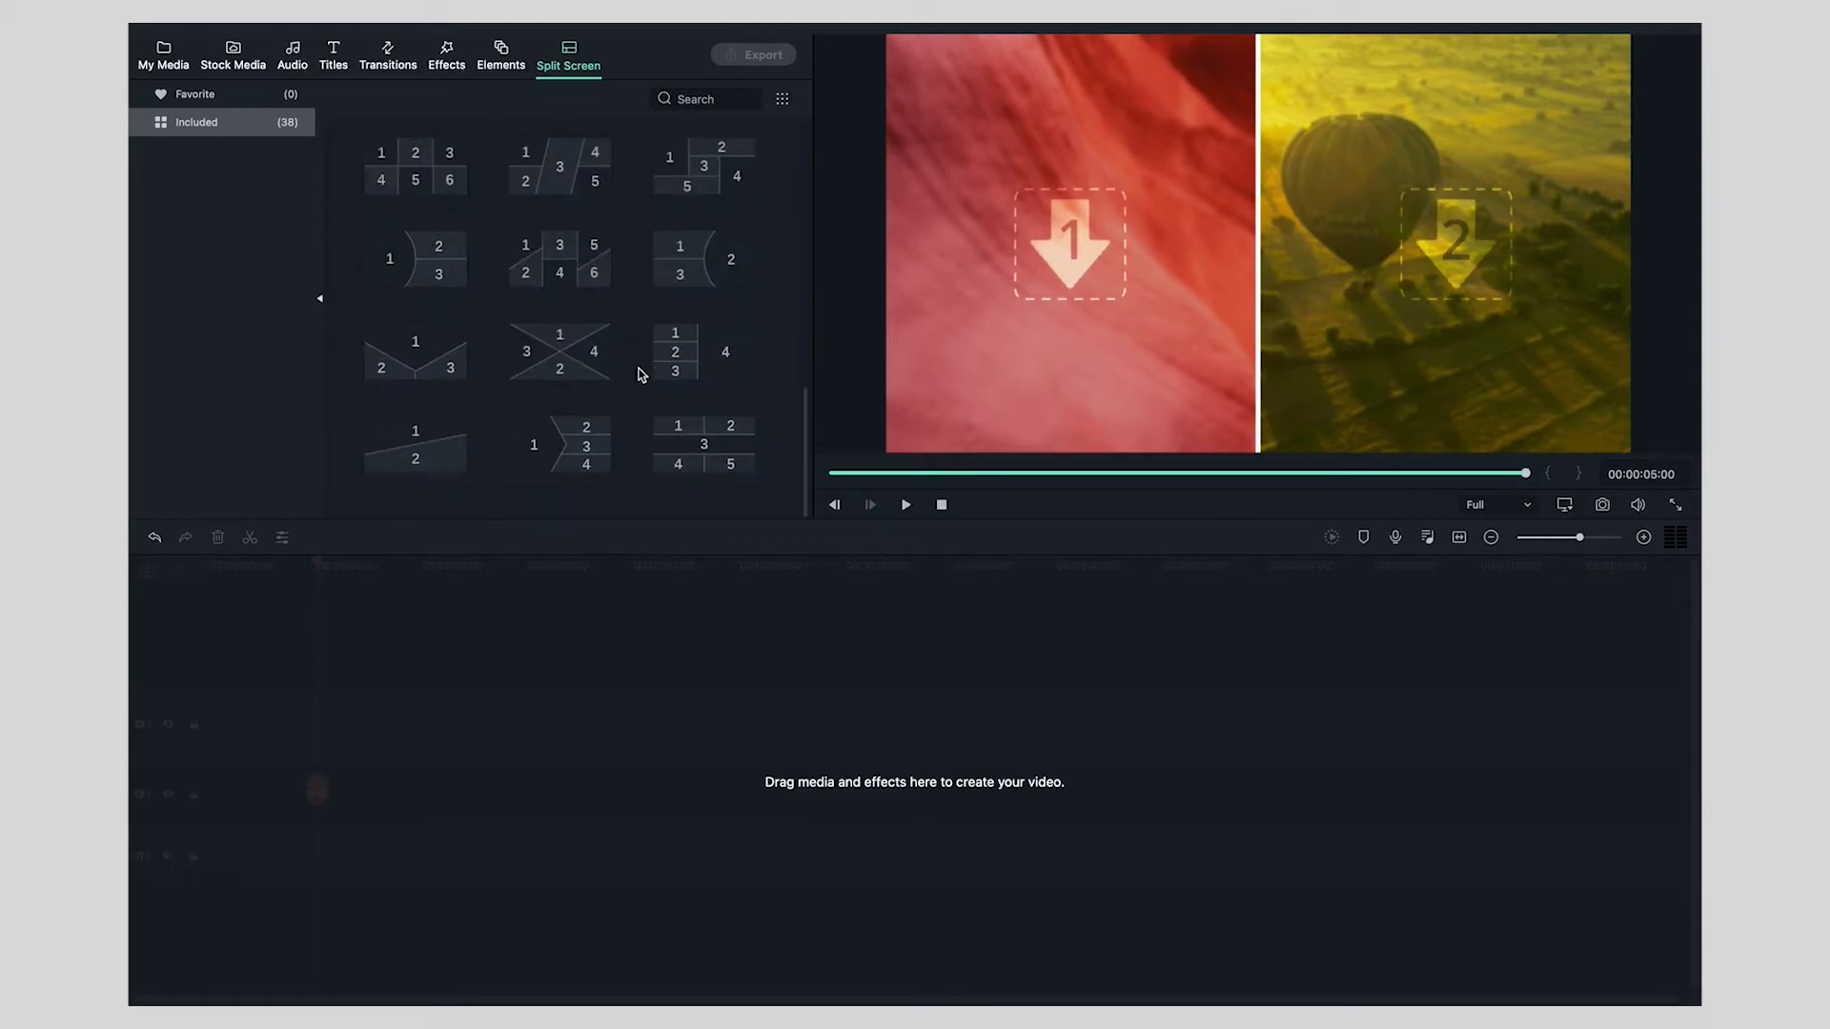
{"action": "left_click", "coordinate": [709, 432]}
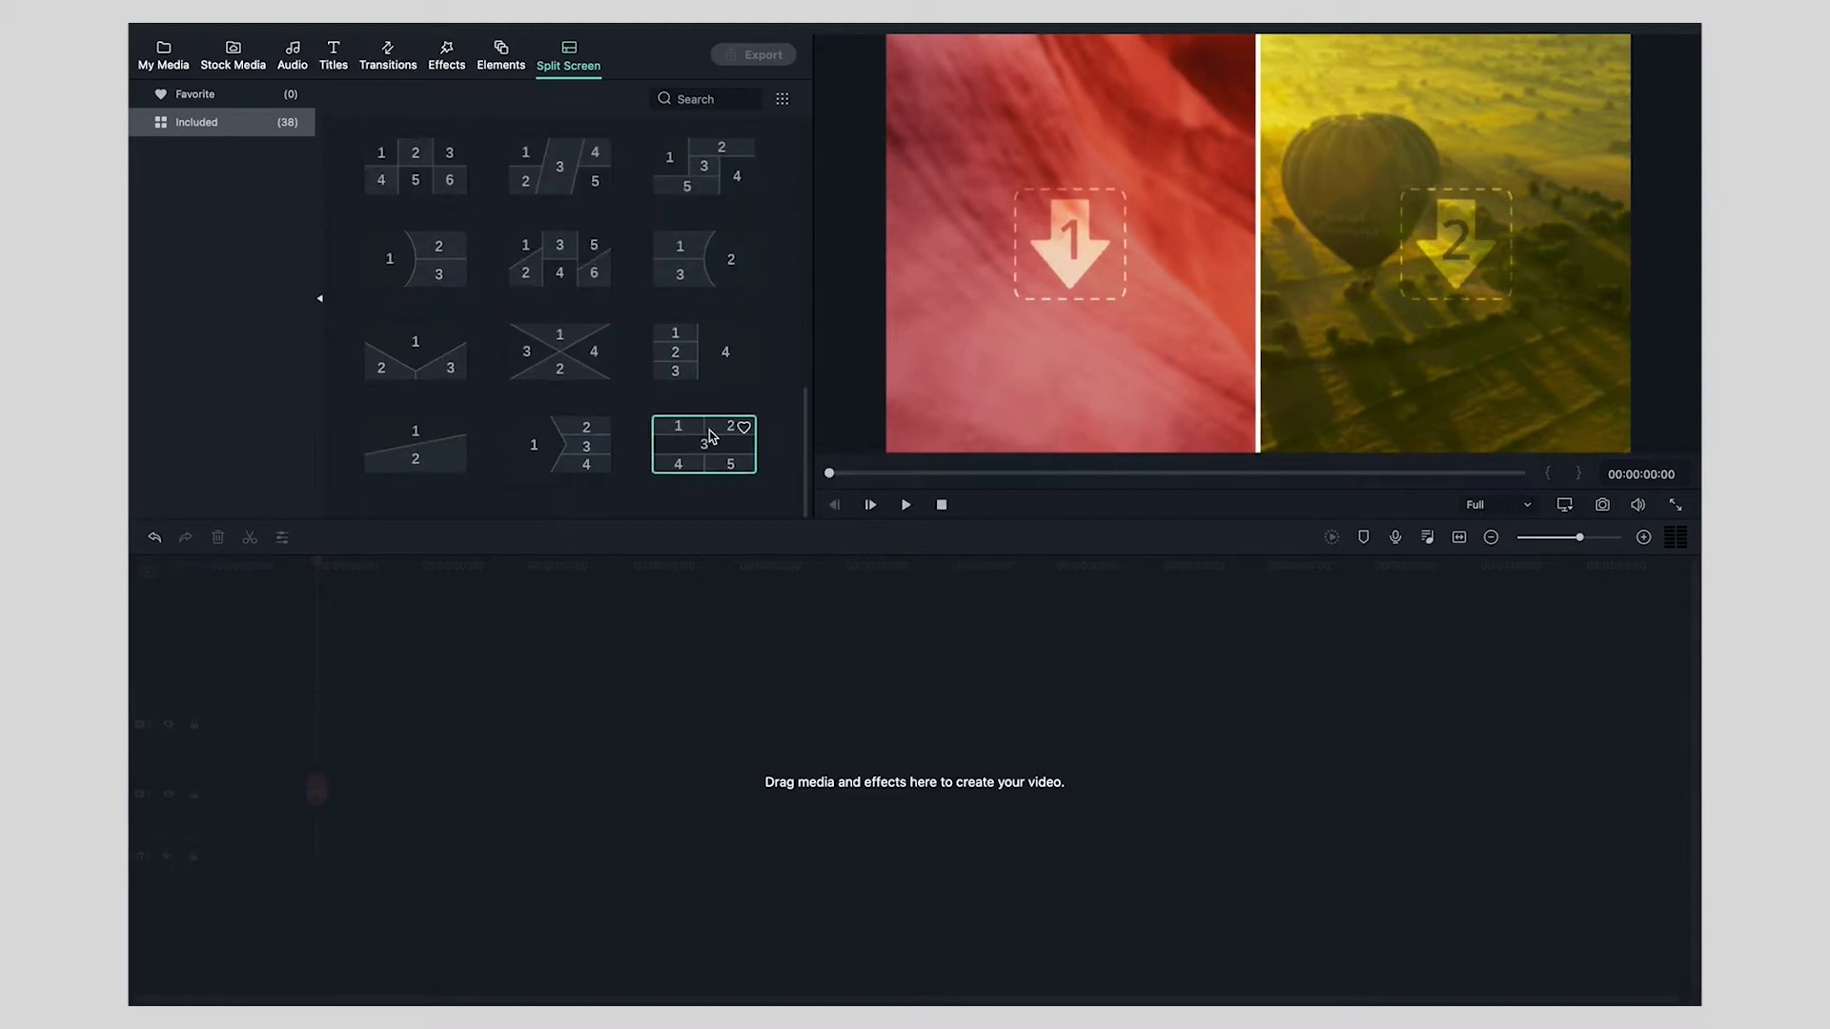